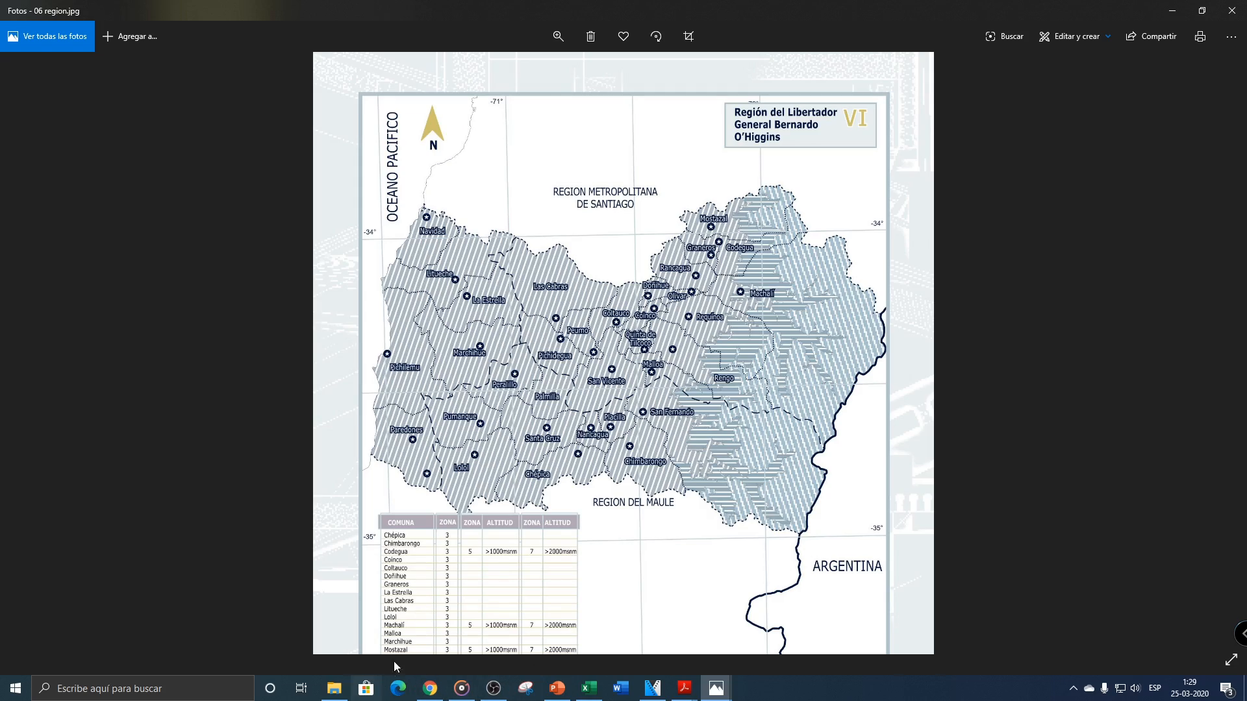
Step: Examine the table of thermal zones and altitudes by comuna on the VI Región map
scroll(389, 607, up, 2)
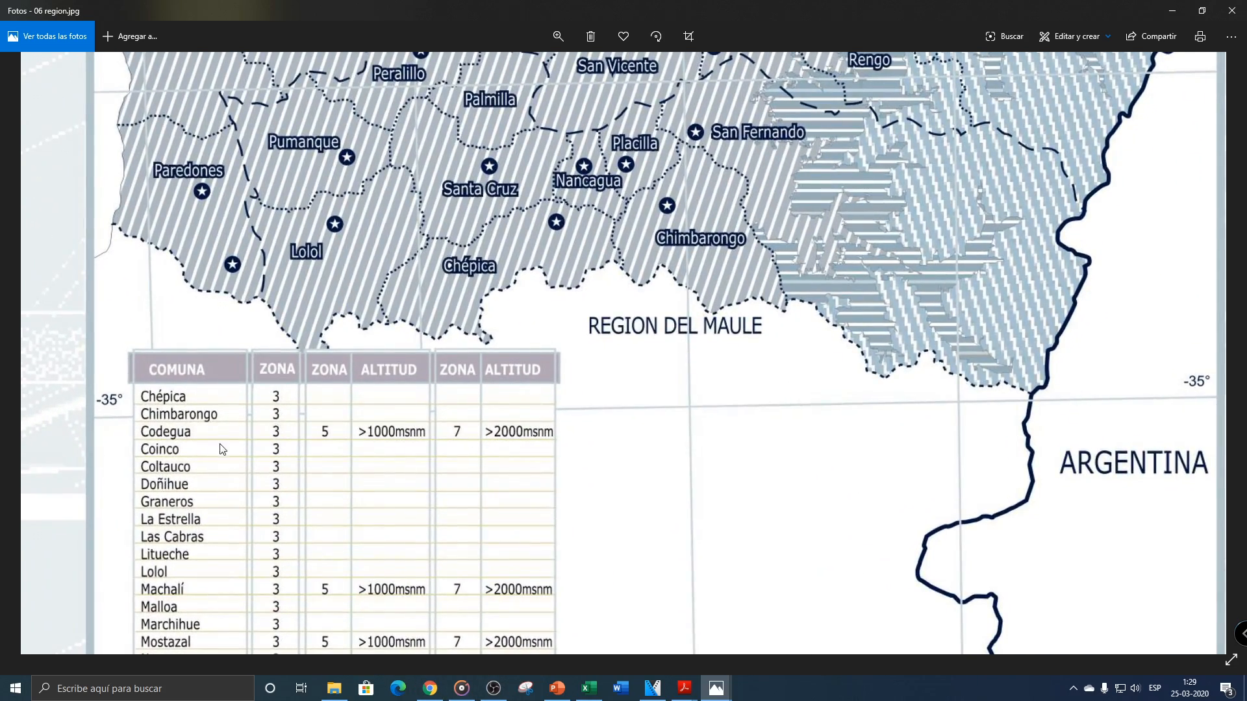
scroll(217, 446, up, 2)
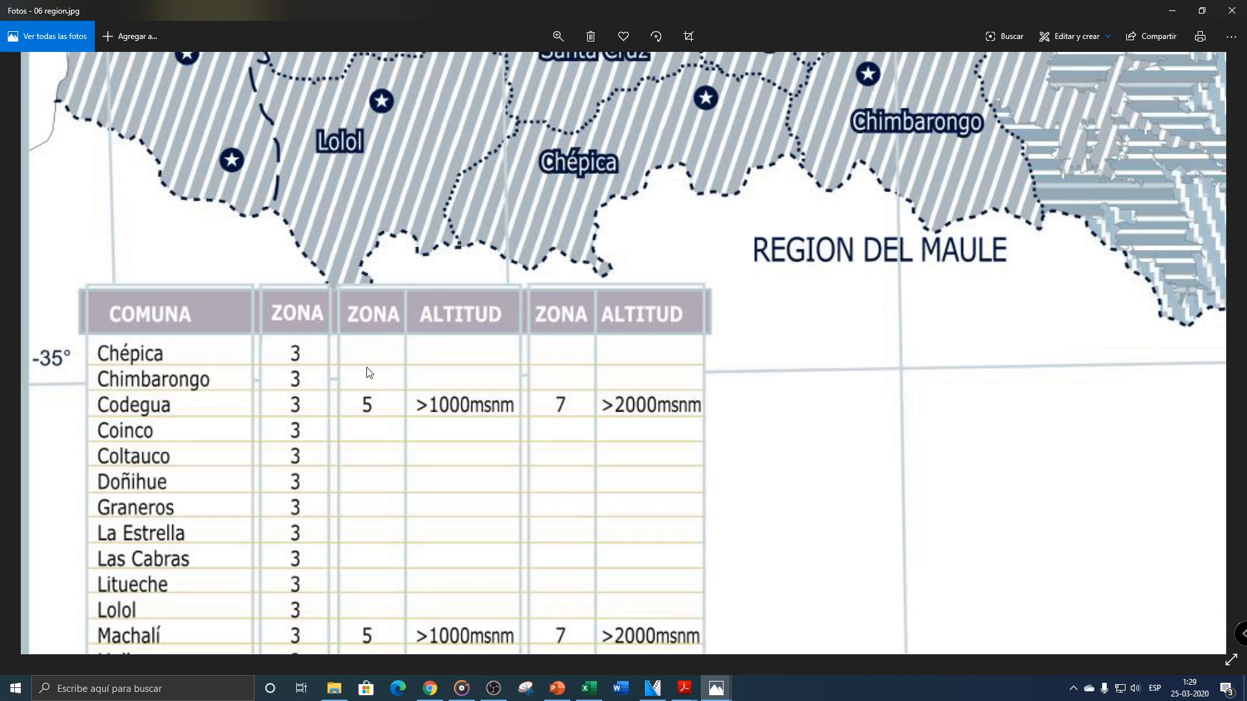
scroll(361, 353, down, 3)
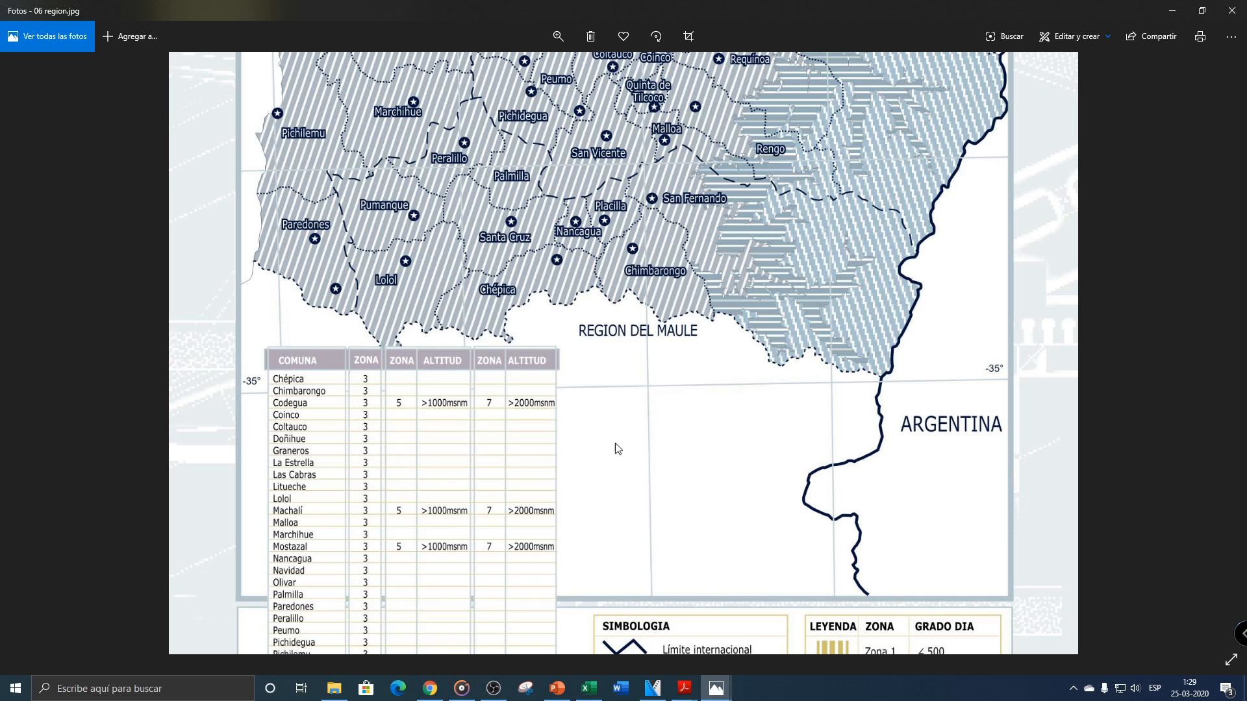
Step: Switch to the RESISTENCIAS TÉRMICAS workbook in Excel and find the Zona Térmica requirements table on the Datos sheet
mouse_move(591, 689)
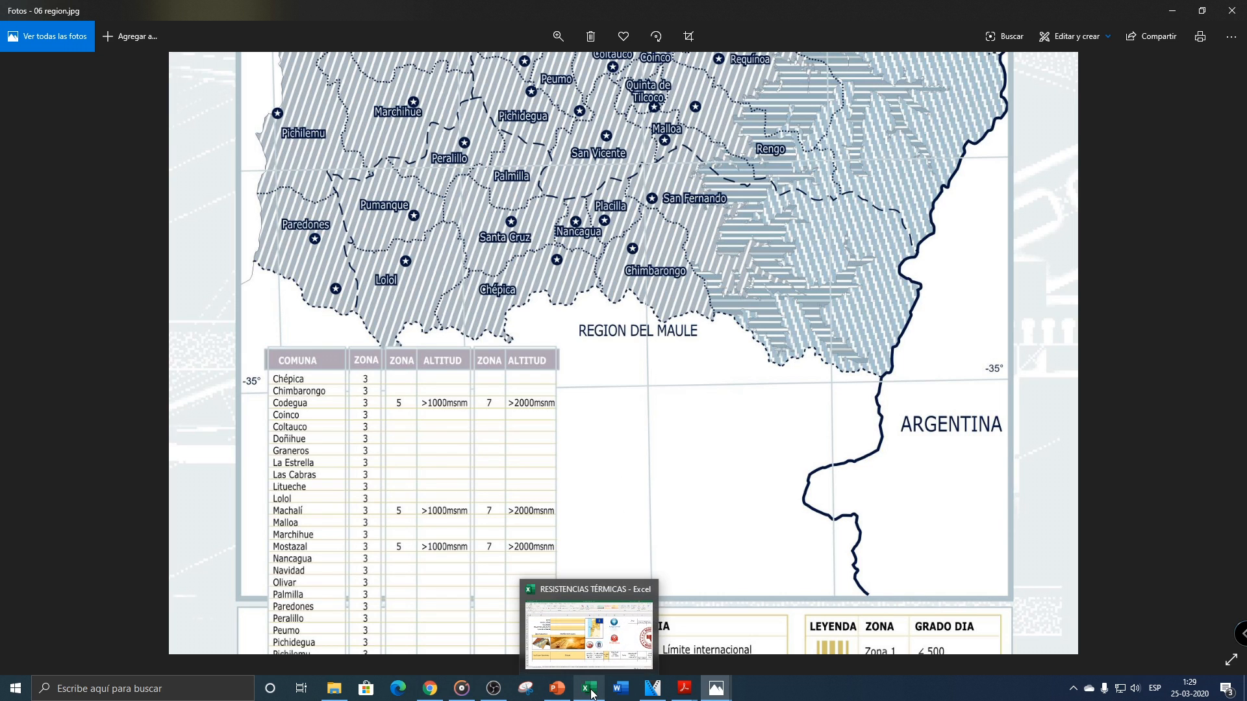
click(586, 657)
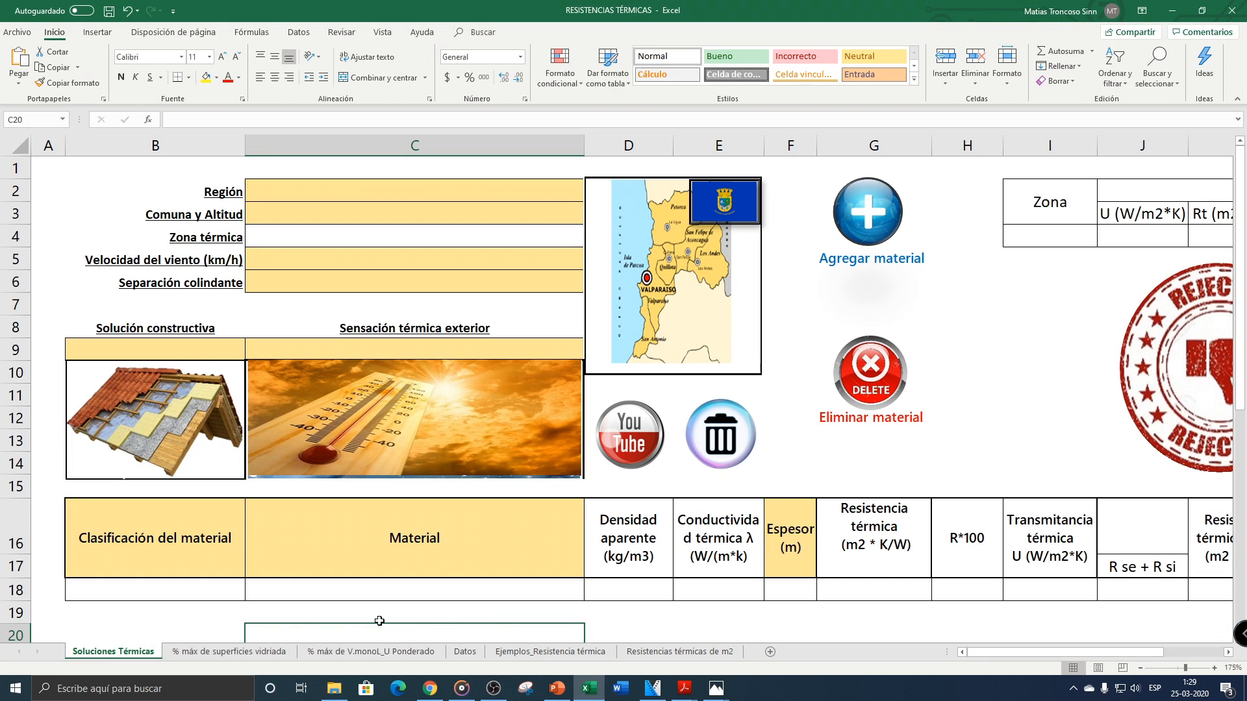
click(250, 653)
click(370, 651)
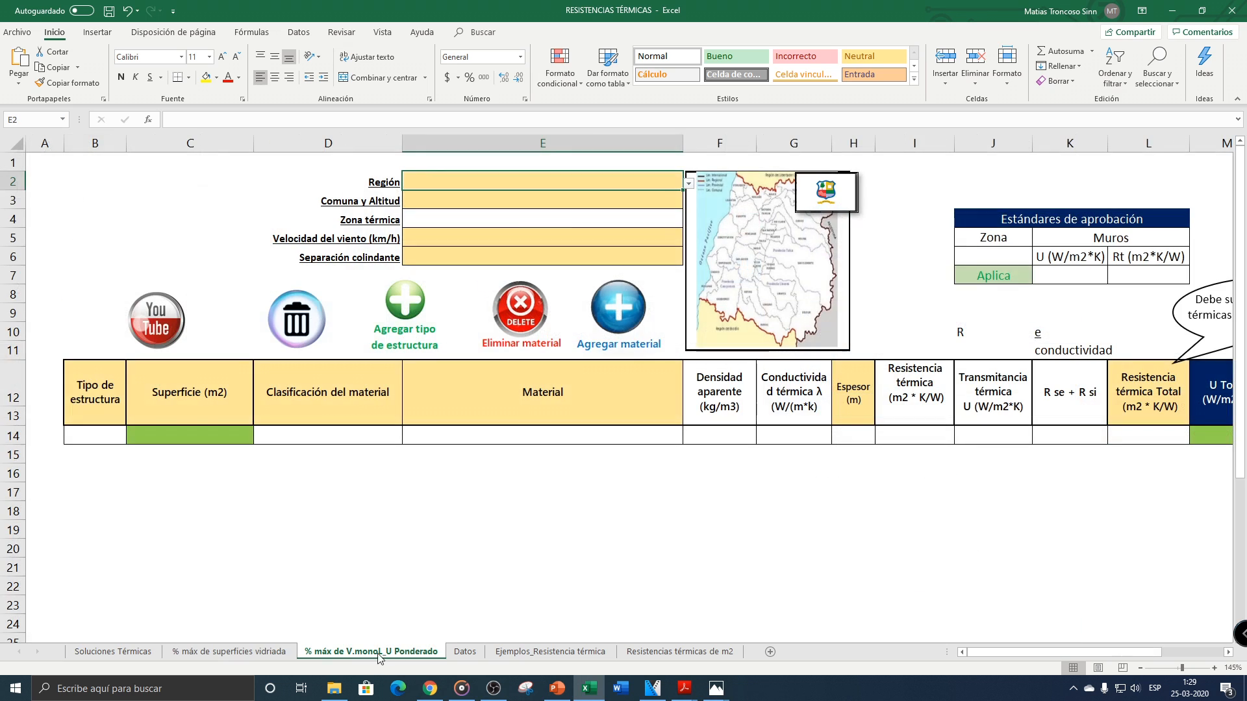
click(465, 651)
drag(1011, 653, 1075, 651)
scroll(971, 587, up, 20)
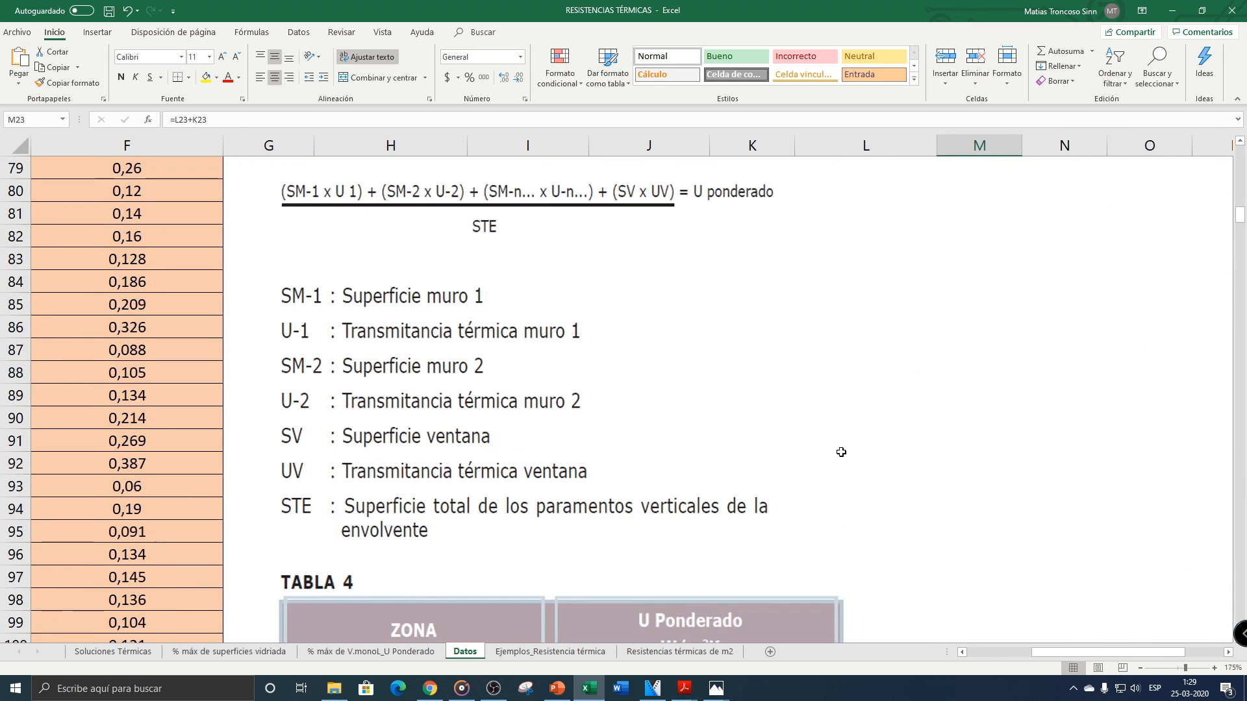
scroll(759, 469, up, 7)
scroll(759, 469, down, 6)
scroll(879, 552, up, 14)
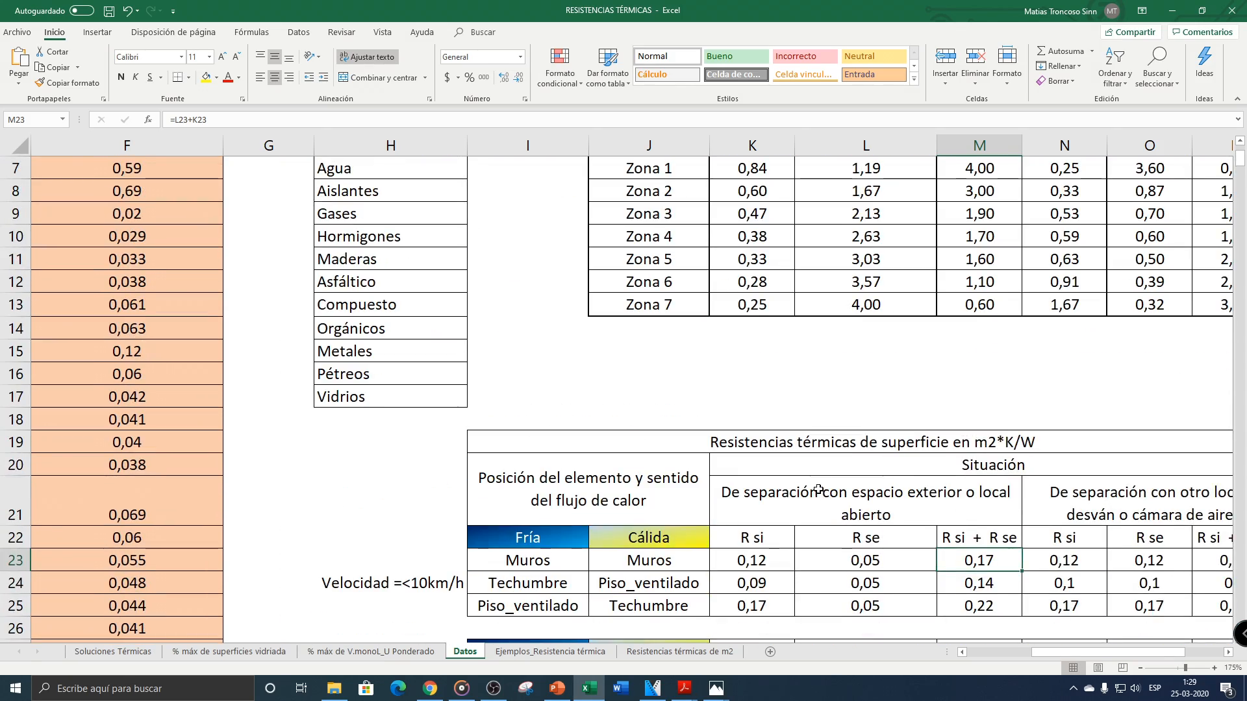
scroll(1043, 651, right, 2)
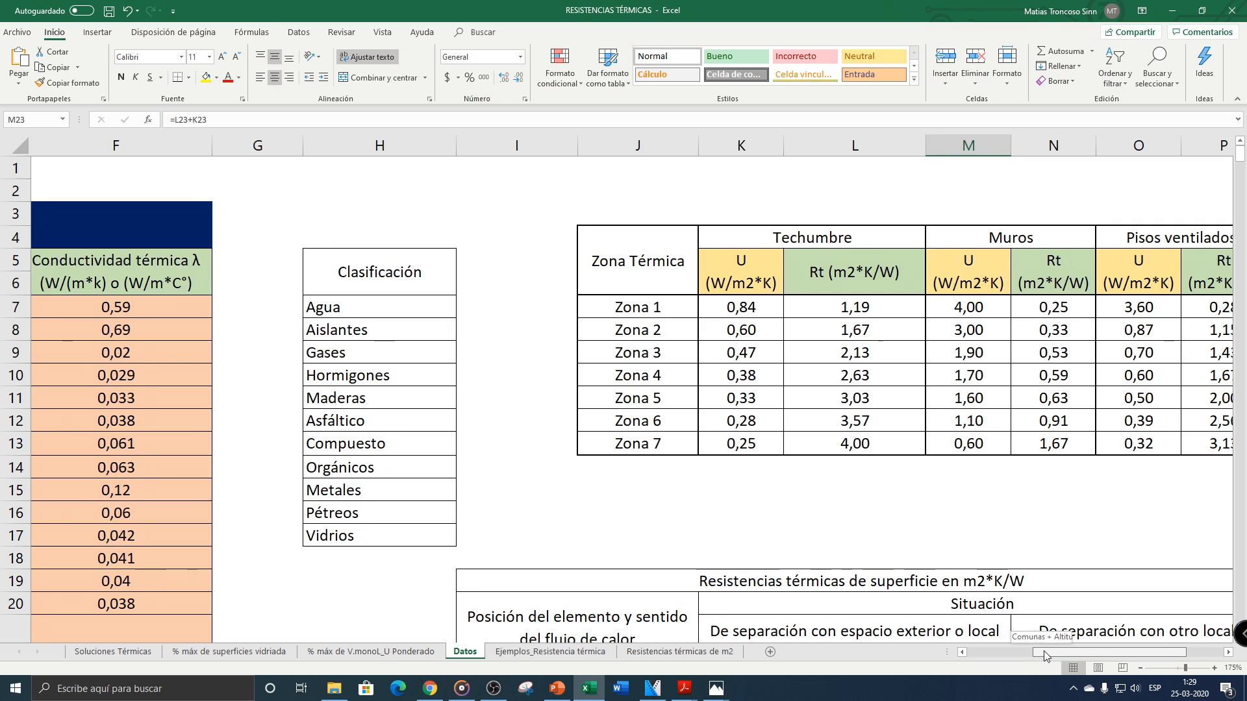
Step: Highlight the Zona Térmica table of U and Rt requirements, including its rows from Zona 1 to Zona 7
drag(334, 240, 948, 444)
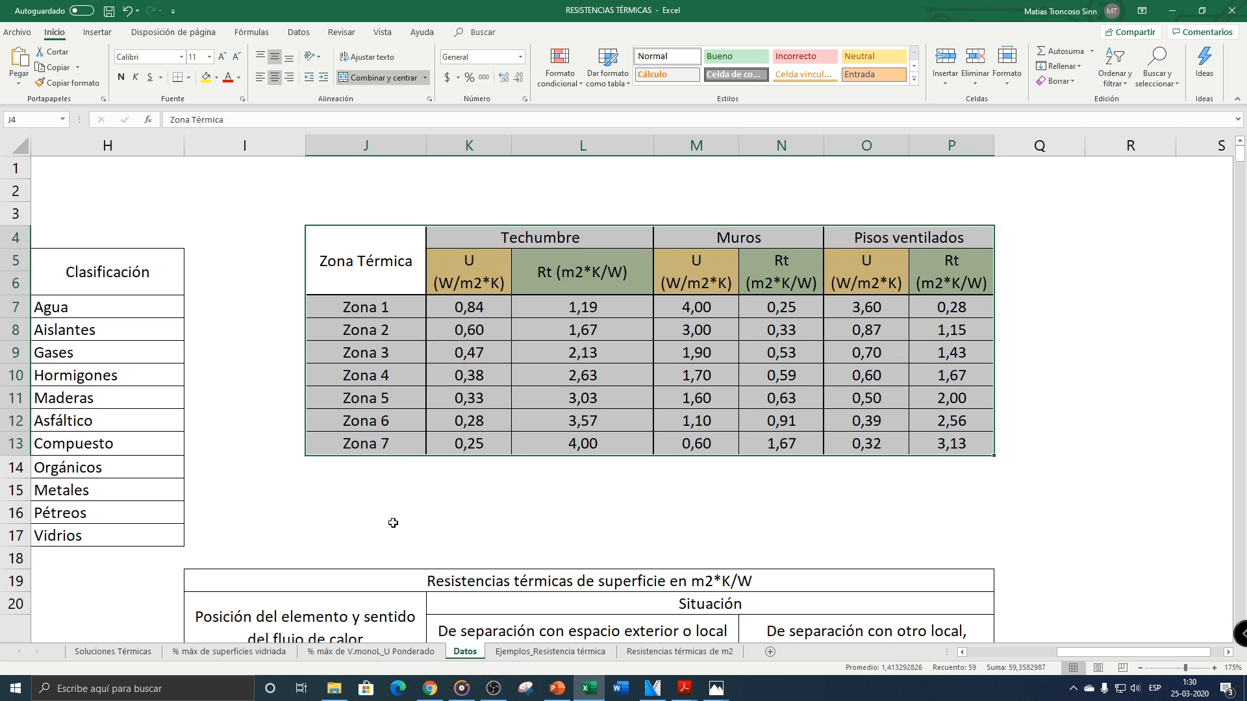
drag(359, 253, 931, 442)
click(392, 317)
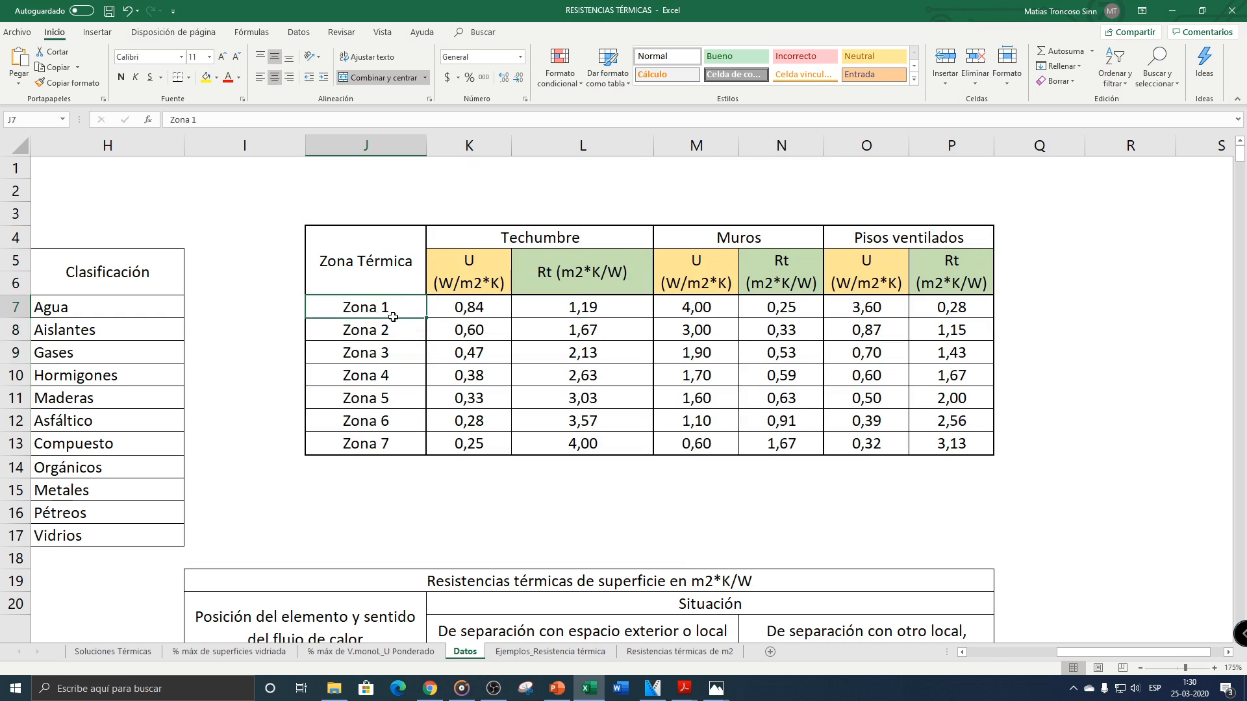
drag(393, 317, 385, 444)
click(390, 312)
click(390, 444)
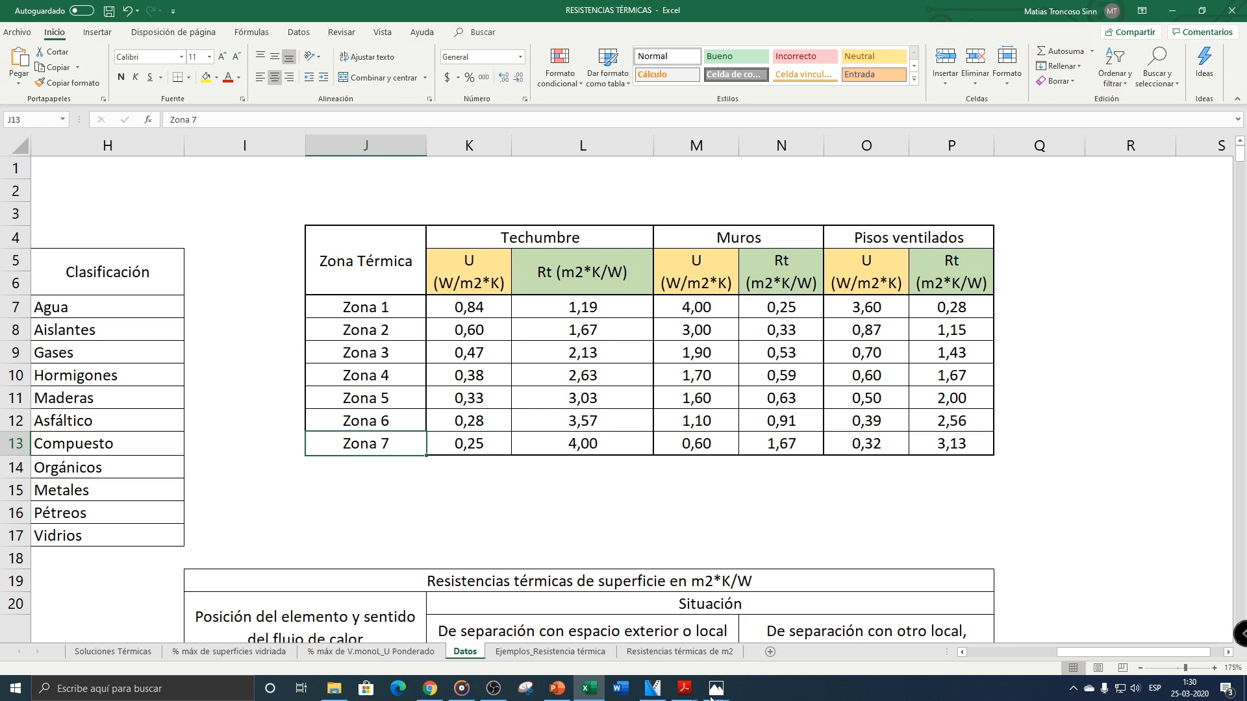
Step: Switch to NCh853.pdf in Acrobat Reader and review the total thermal resistance formulas in sections 5.3.1 and 5.2
click(683, 689)
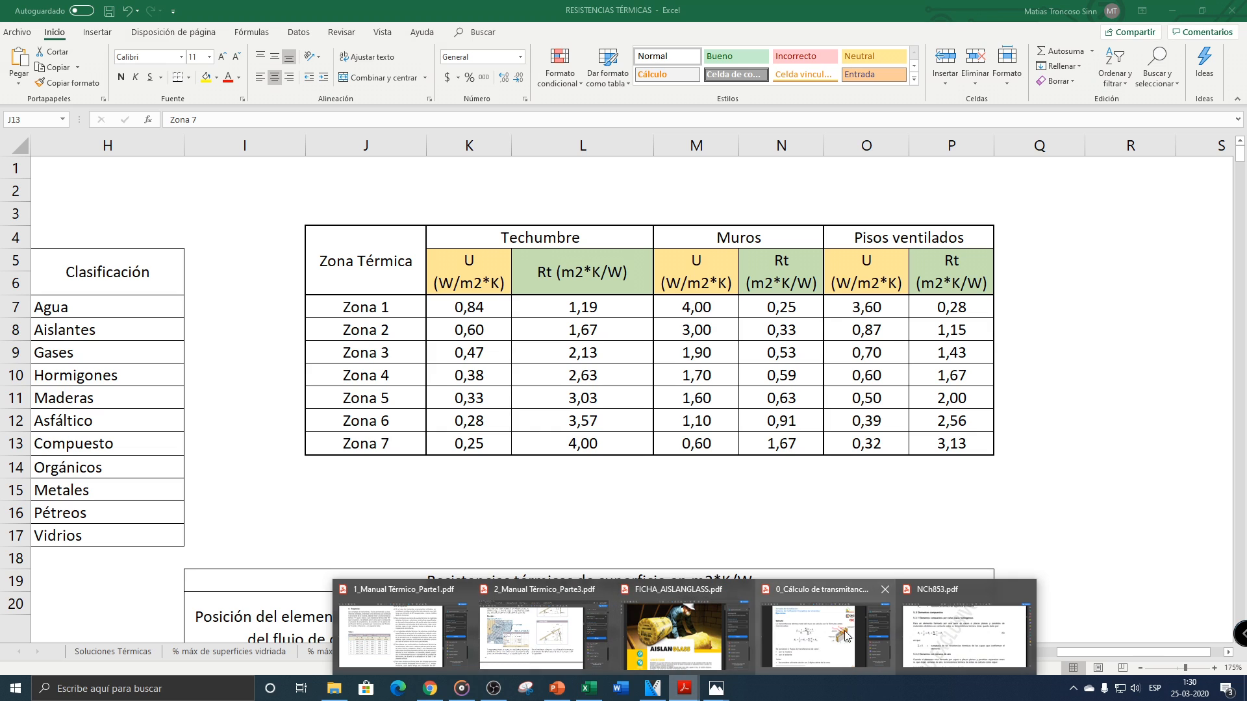
click(933, 637)
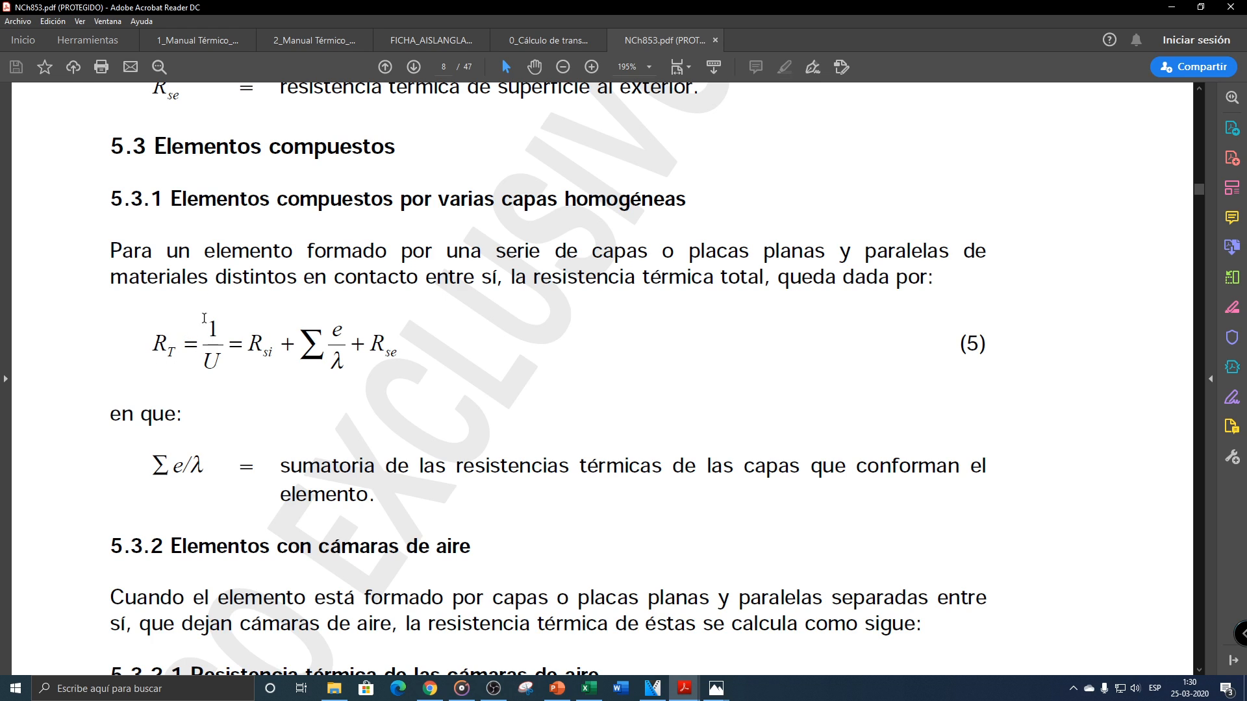
scroll(221, 325, up, 3)
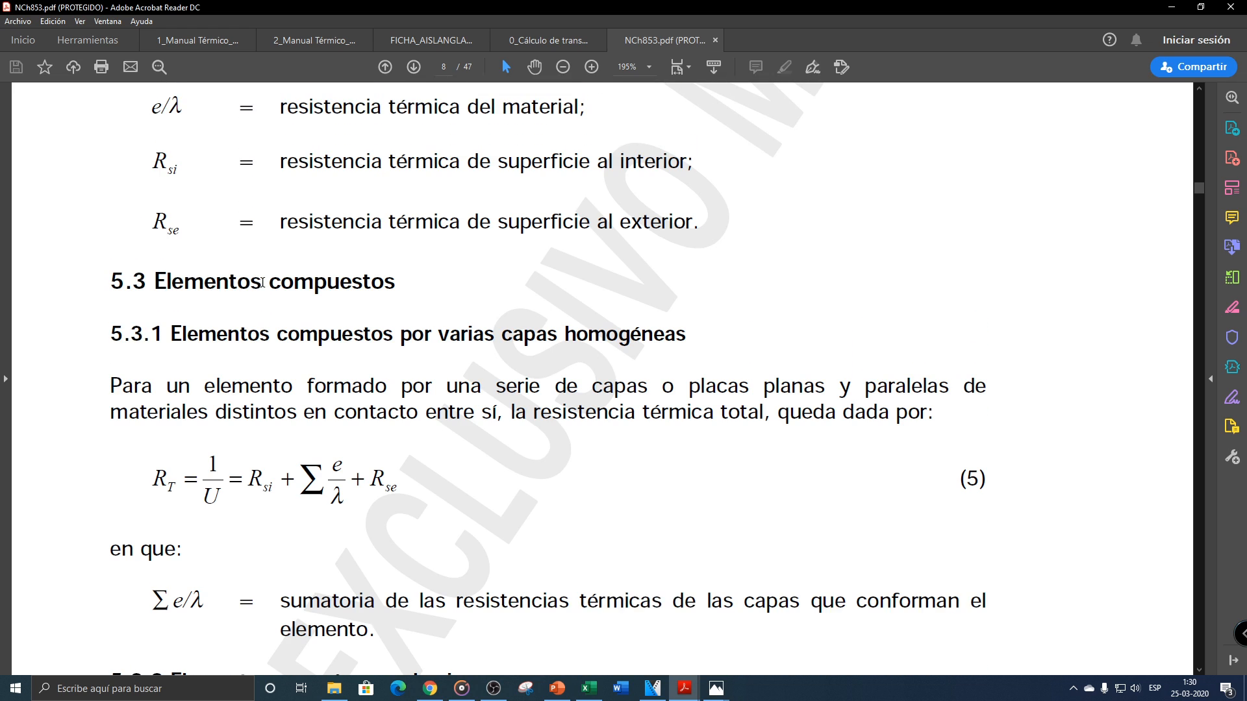
scroll(214, 290, up, 1)
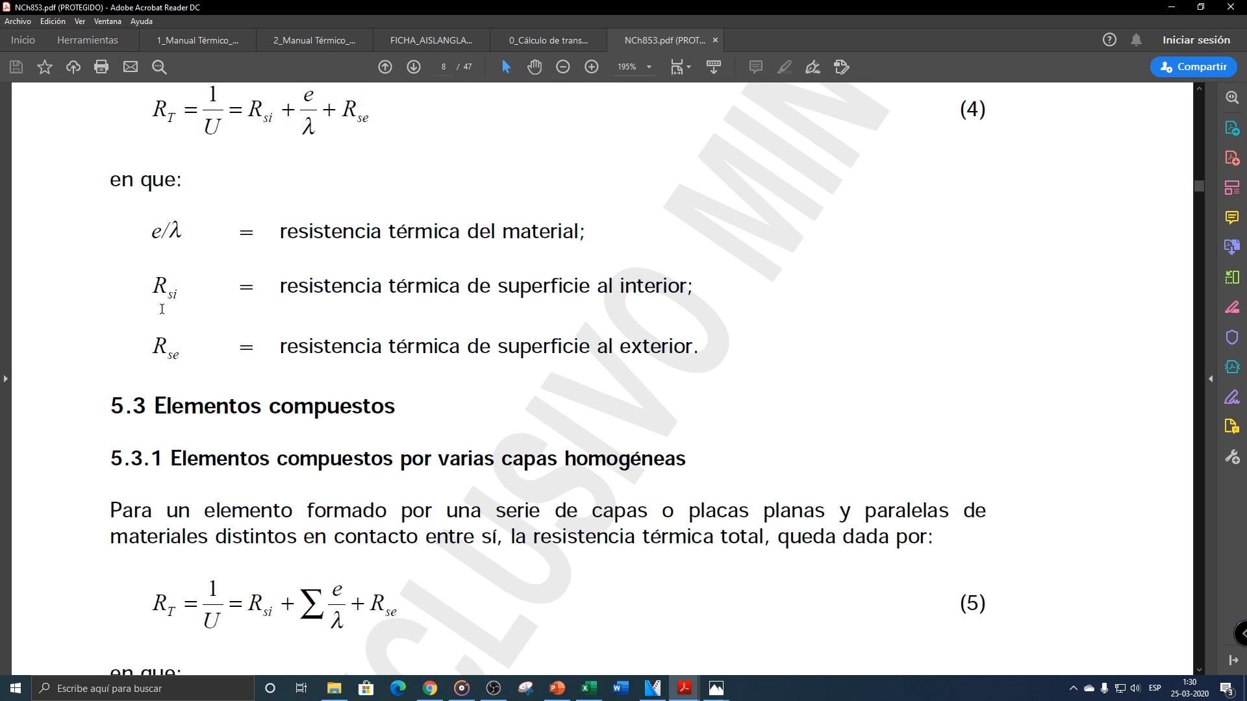
scroll(162, 309, up, 3)
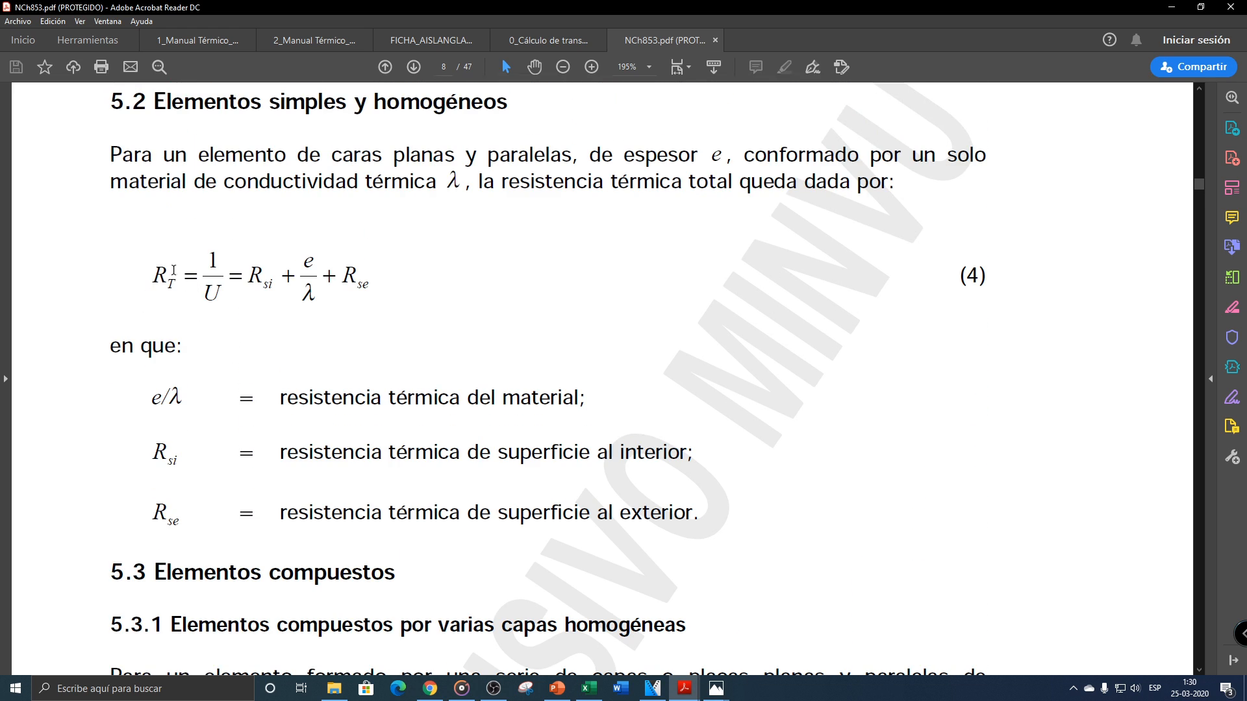
scroll(189, 260, up, 1)
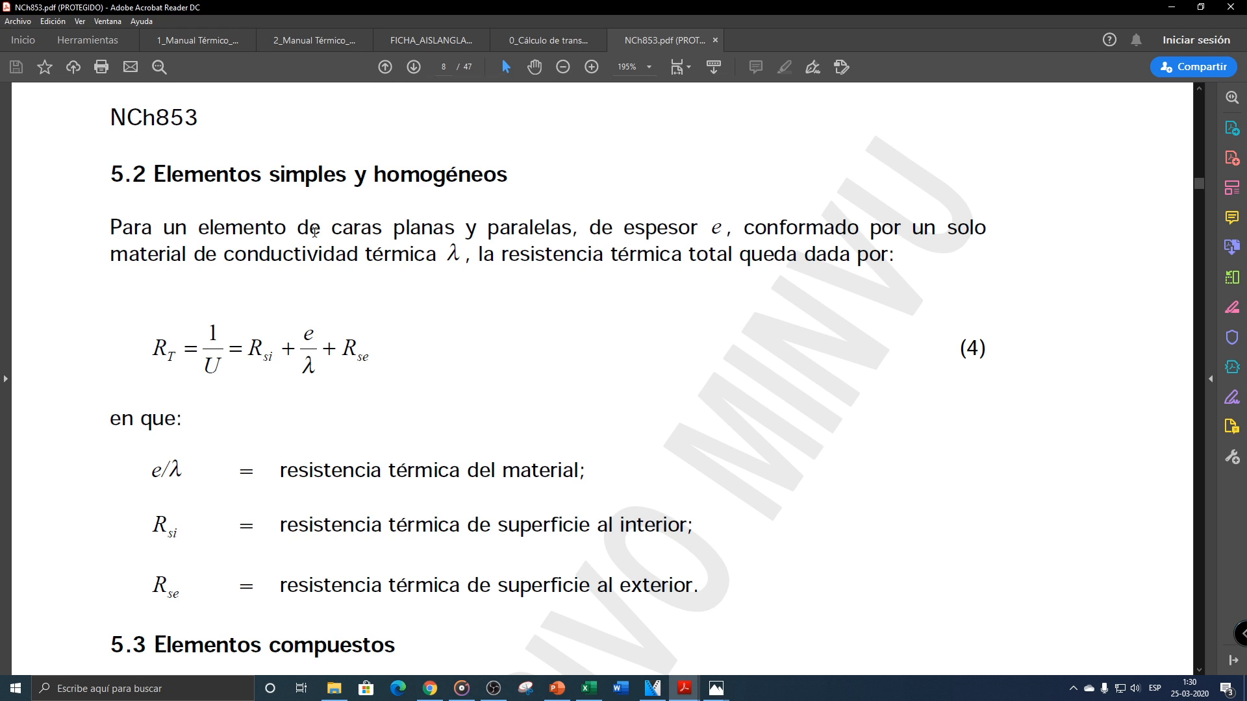
Step: Examine equation (4) in section 5.2 up close and highlight its conductivity symbol λ
ctrl+scroll(314, 232, down, 2)
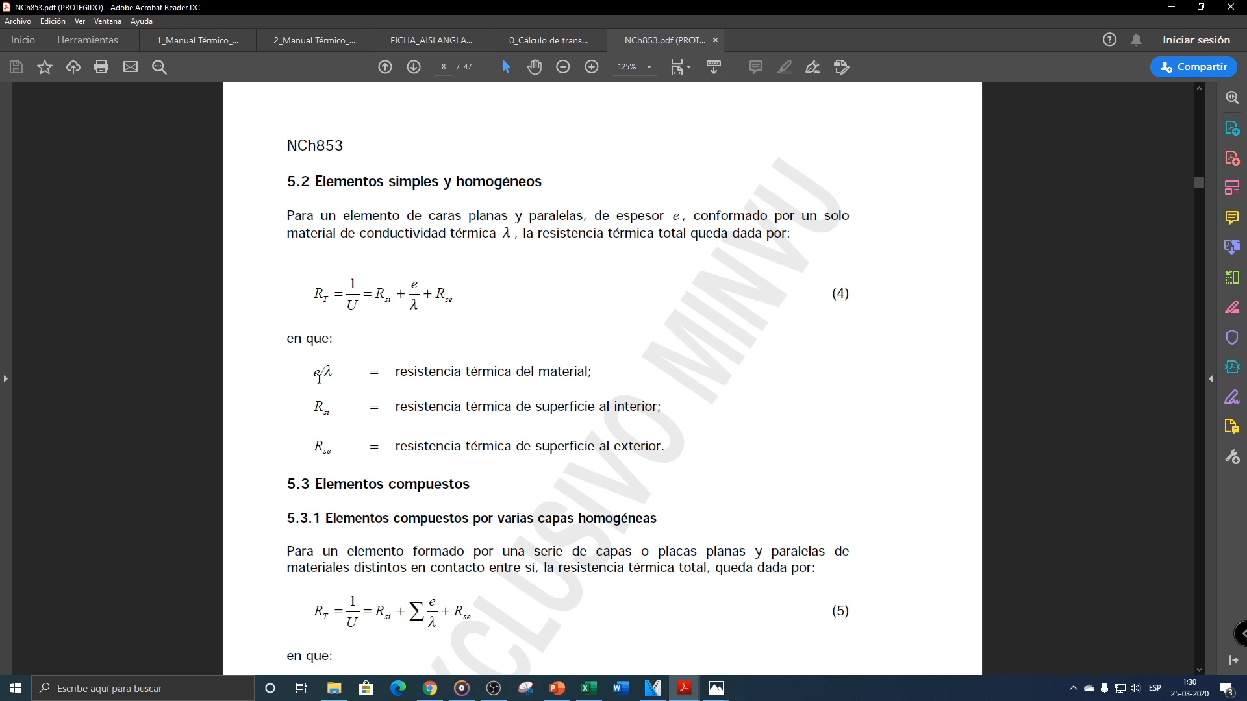
ctrl+scroll(356, 279, up, 3)
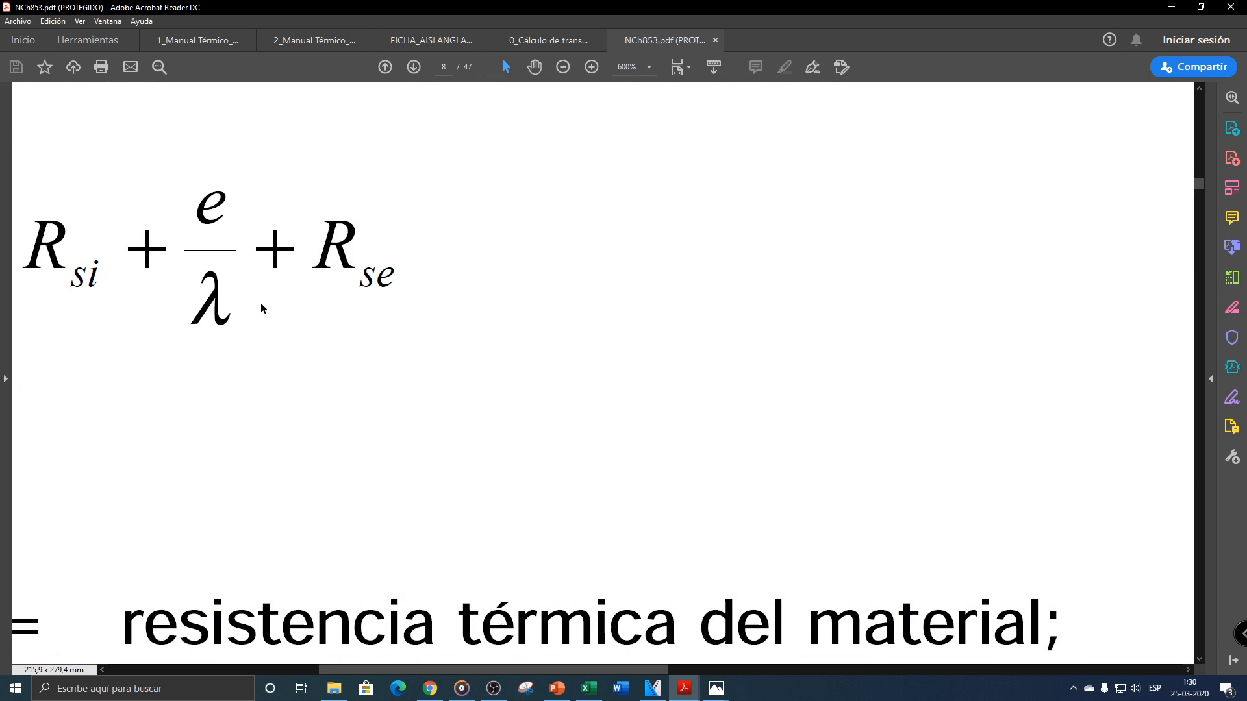
scroll(734, 645, left, 3)
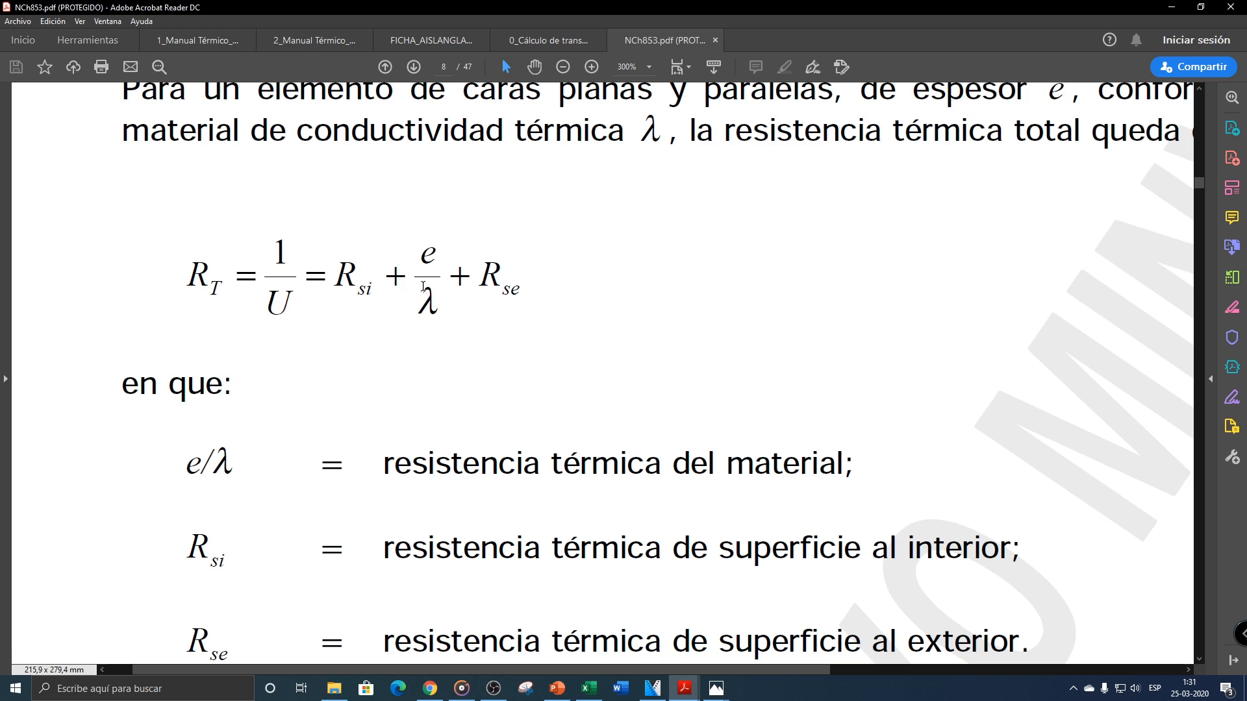
drag(429, 290, 433, 310)
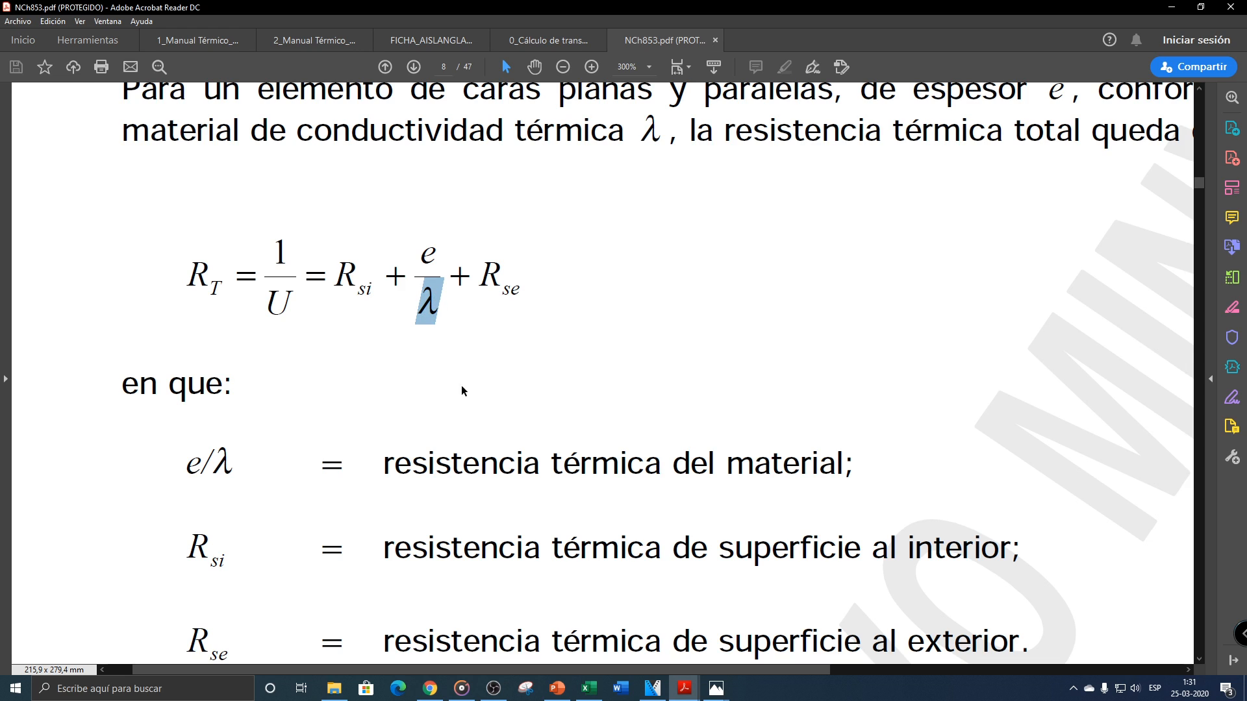
scroll(376, 381, down, 5)
ctrl+scroll(342, 354, down, 2)
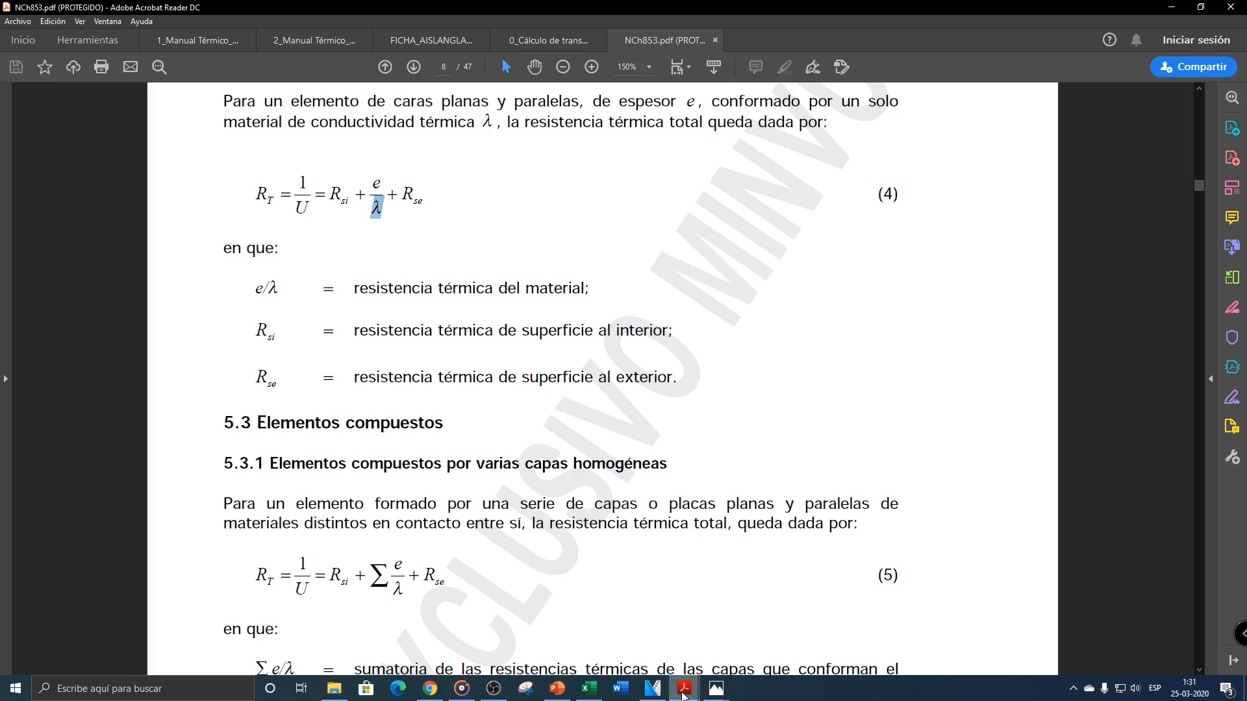
Step: Return to the Excel workbook and highlight insulation densities and the AislanGlass 1 to 4 conductivities in the materials table on the Datos sheet
mouse_move(683, 688)
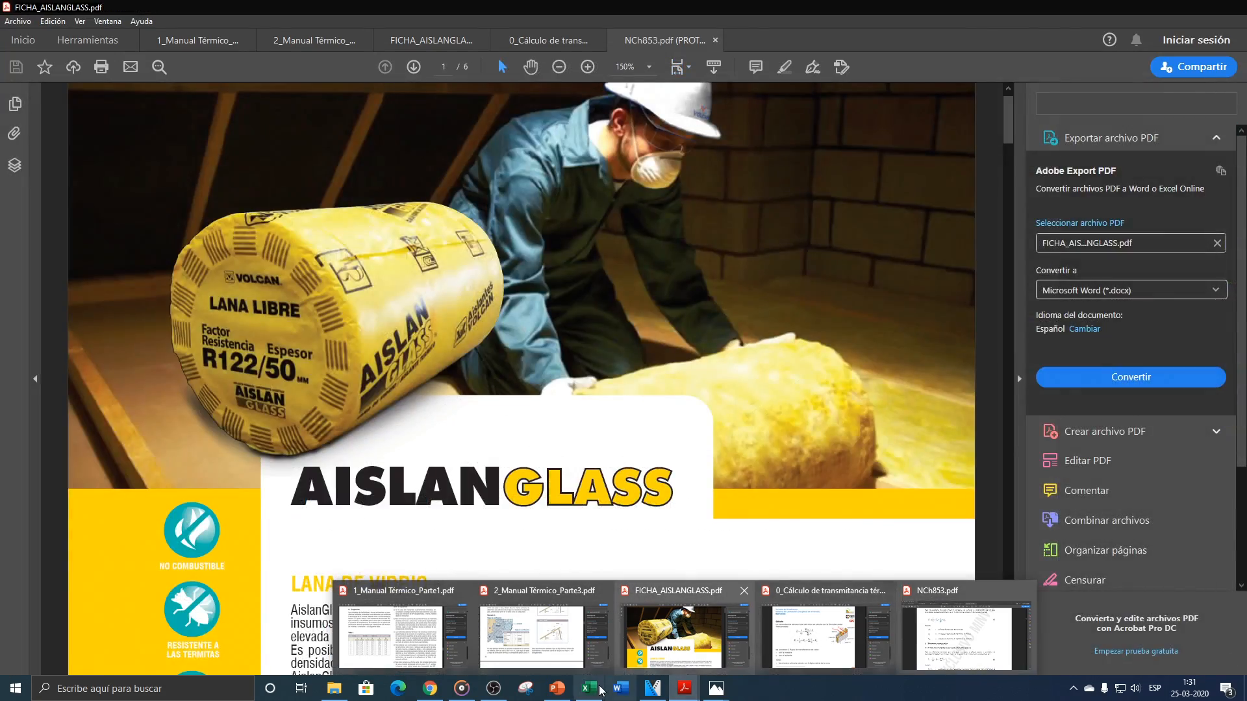
click(599, 688)
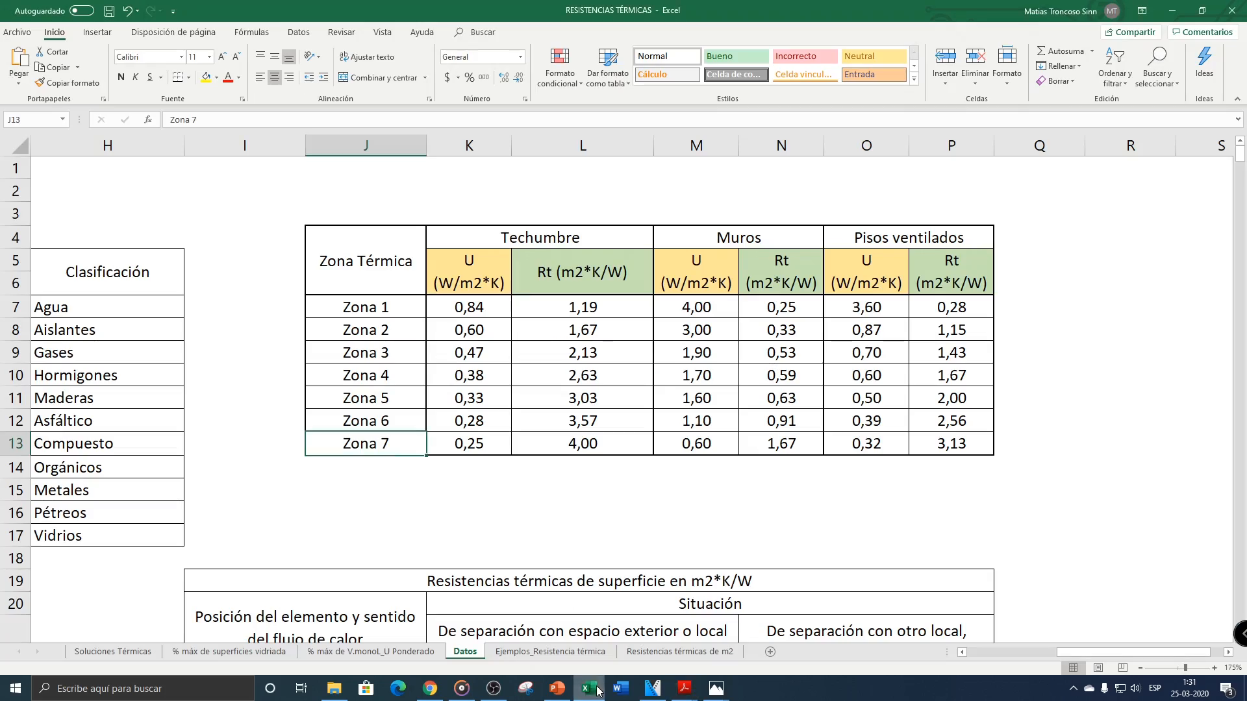
drag(1065, 657, 969, 656)
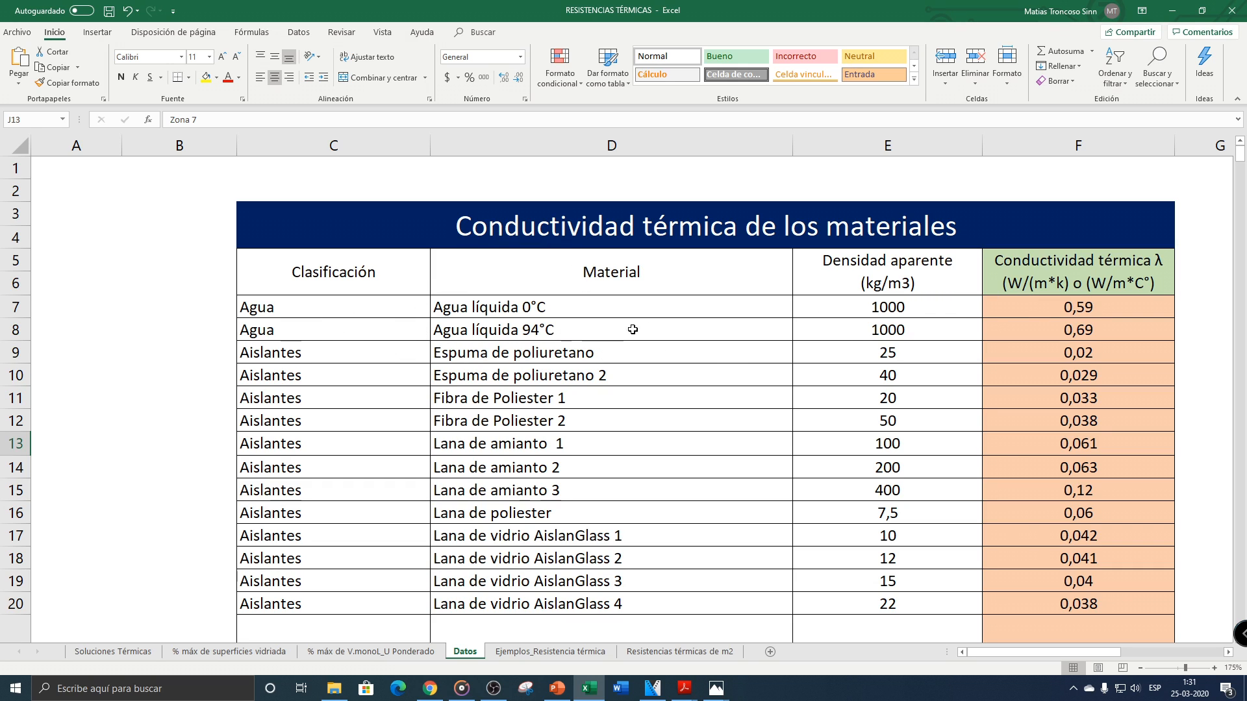
drag(888, 354, 887, 465)
scroll(533, 344, down, 3)
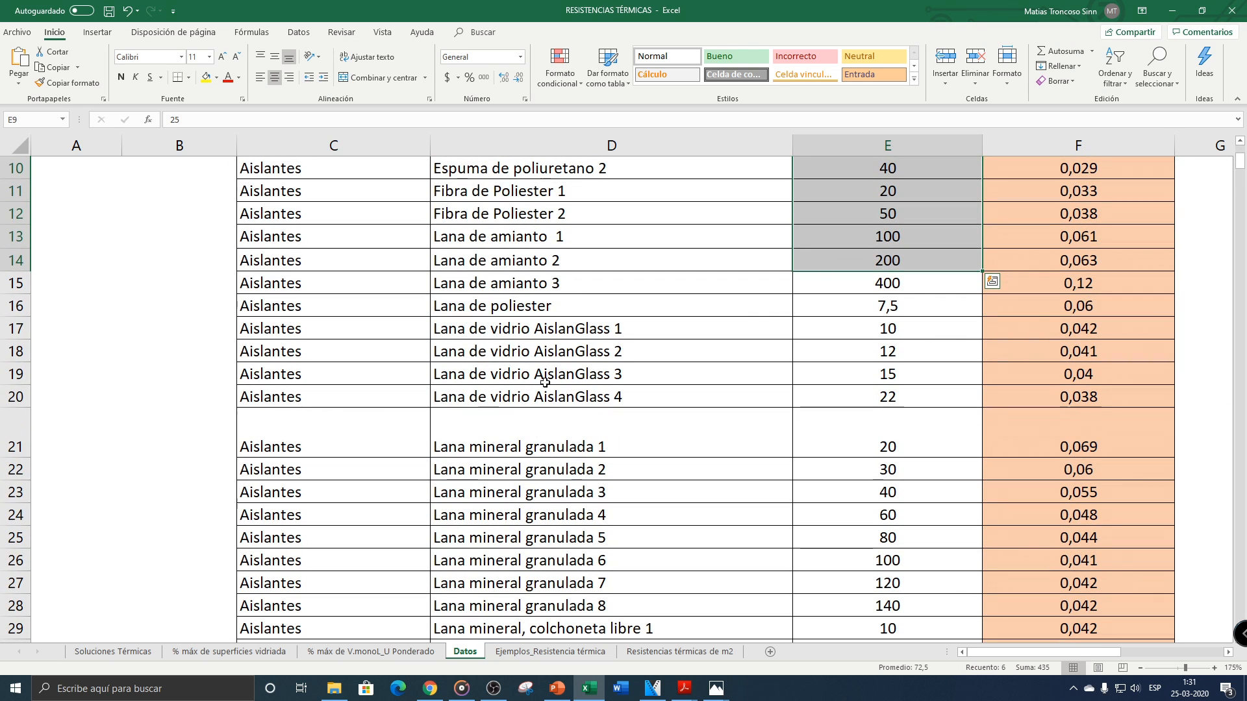
drag(928, 336, 912, 396)
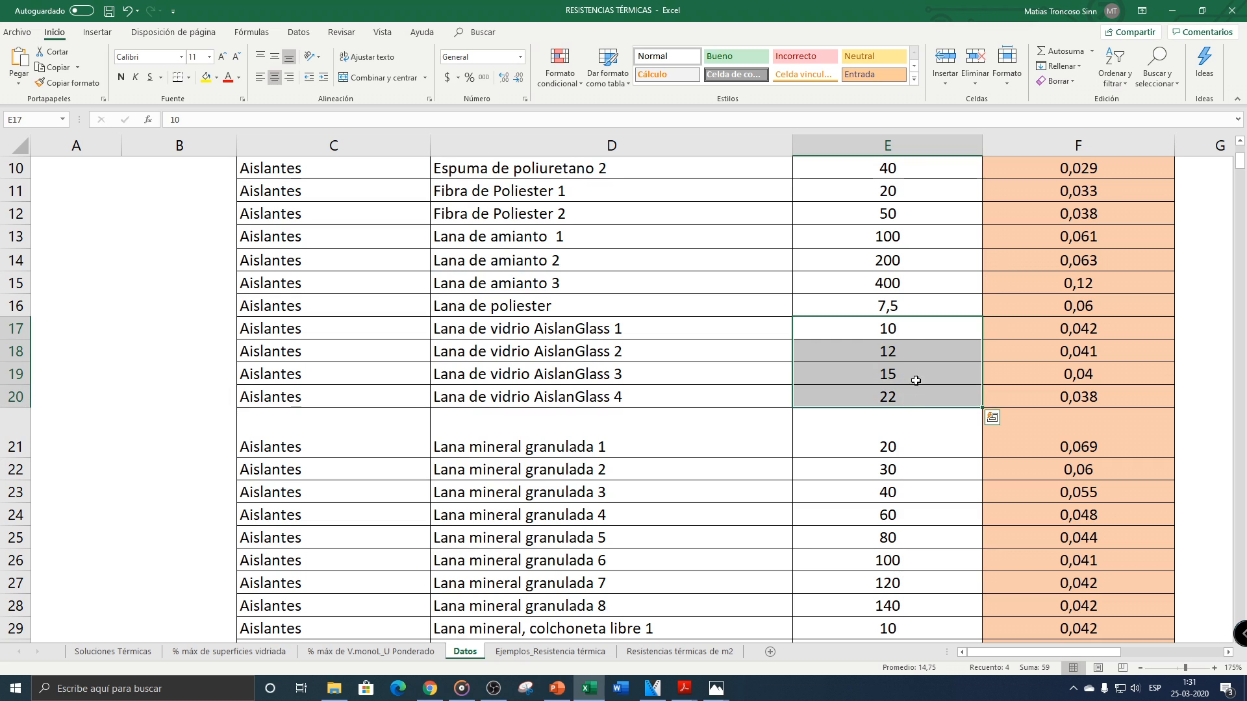
drag(1007, 334, 1051, 393)
Step: Skim the whole list of materials in the thermal conductivity table and return to its beginning
scroll(1052, 393, up, 3)
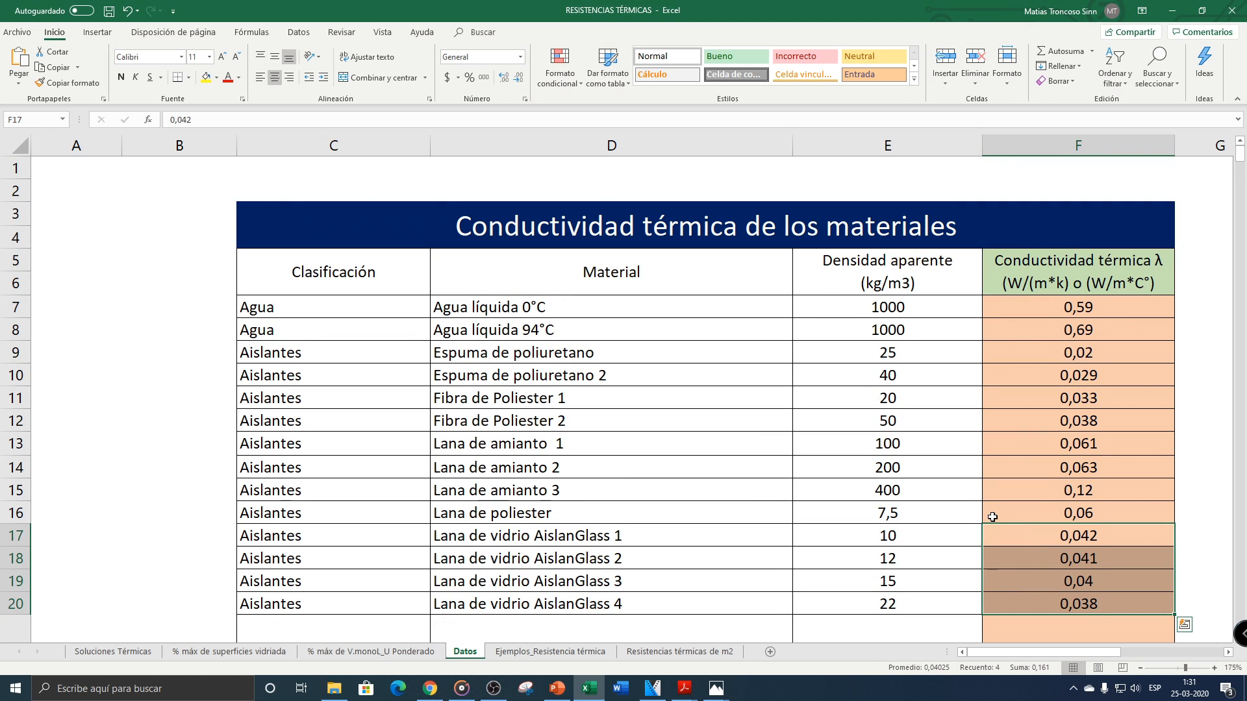
scroll(503, 454, down, 20)
scroll(506, 429, down, 20)
scroll(823, 446, up, 20)
scroll(823, 446, up, 20)
Step: Switch to FICHA_AISLANGLASS.pdf in Acrobat Reader and locate the Rollo Libre table with R100 values on page 2
mouse_move(684, 682)
click(675, 623)
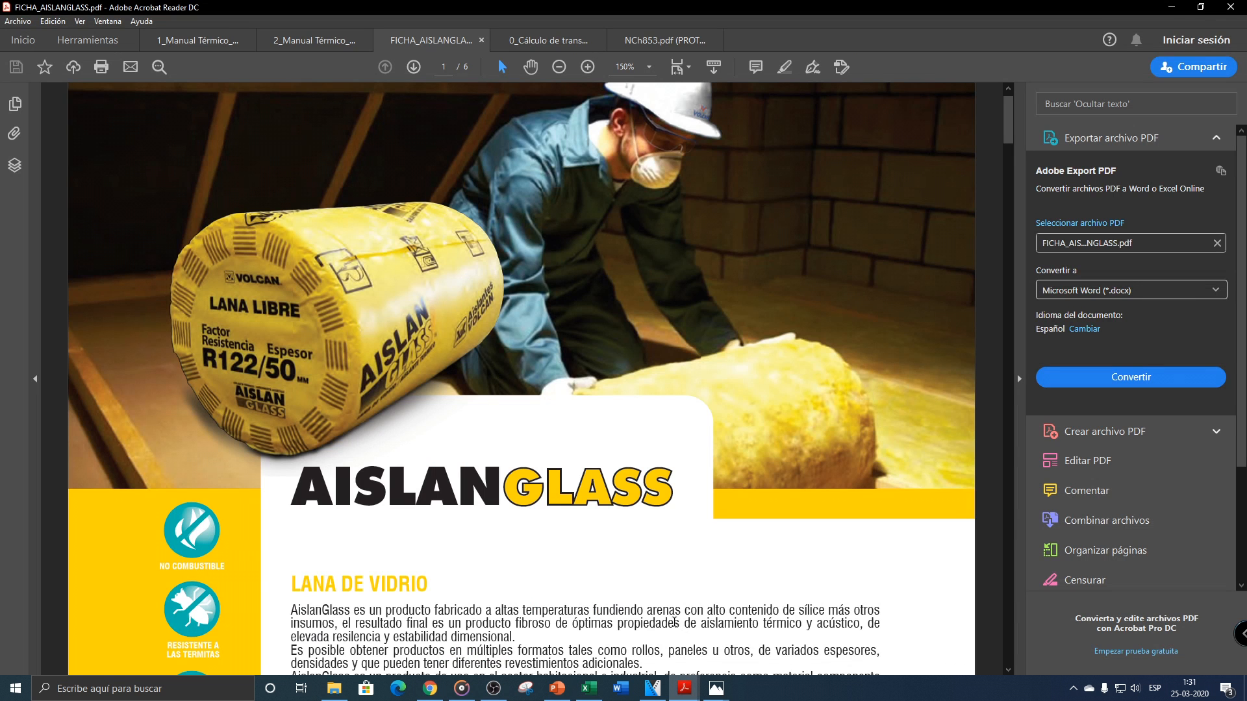
scroll(452, 438, down, 3)
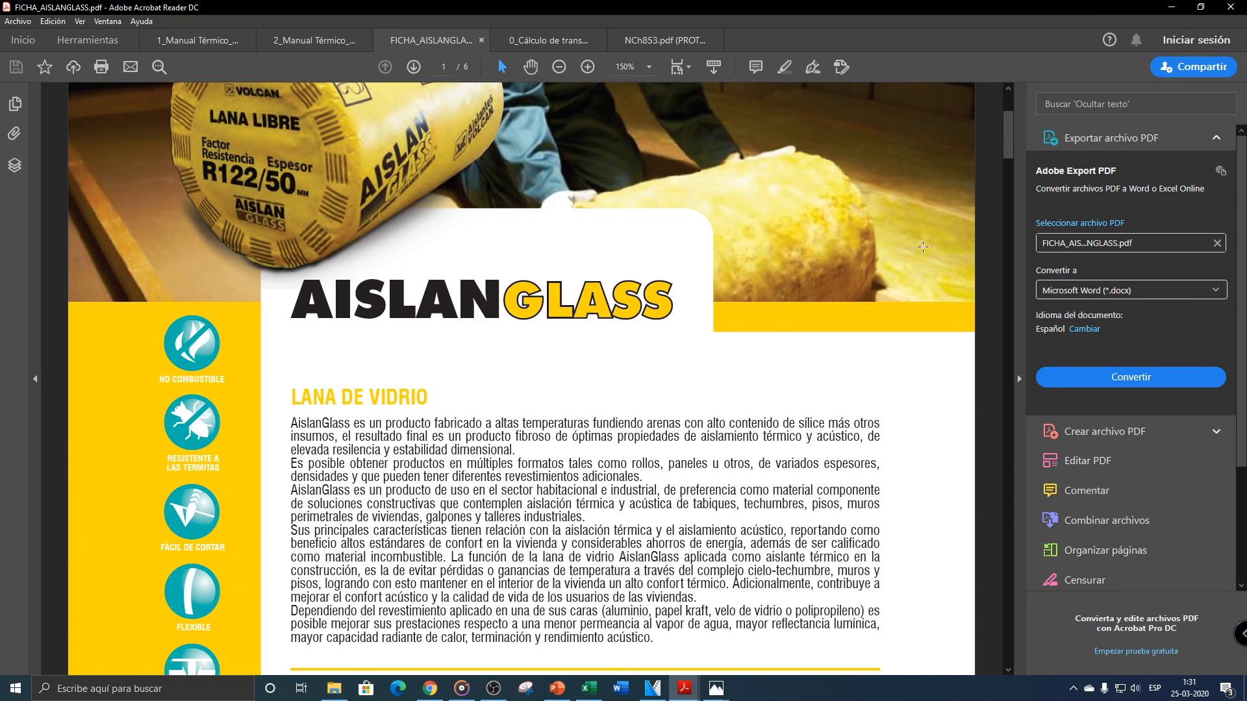
drag(1007, 139, 1003, 282)
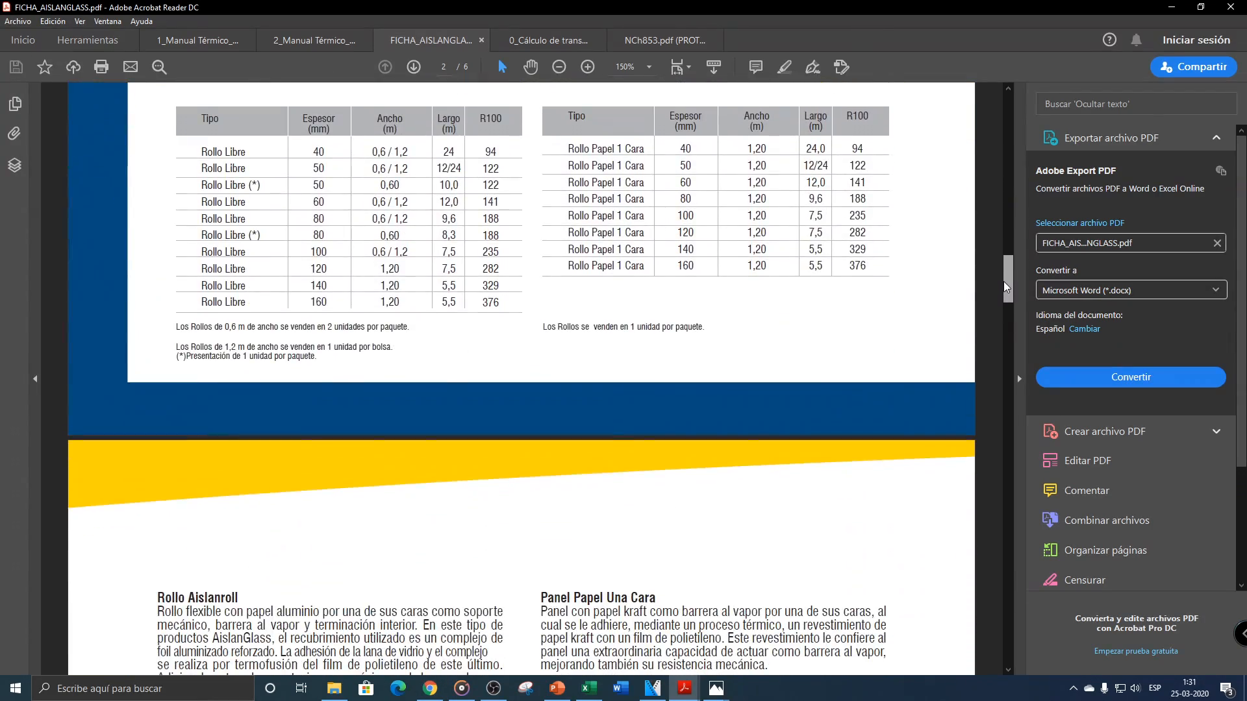
Step: Enlarge the Rollo Libre table and highlight its thickness values from 40 to 80 mm
scroll(640, 228, up, 1)
ctrl+scroll(206, 199, up, 4)
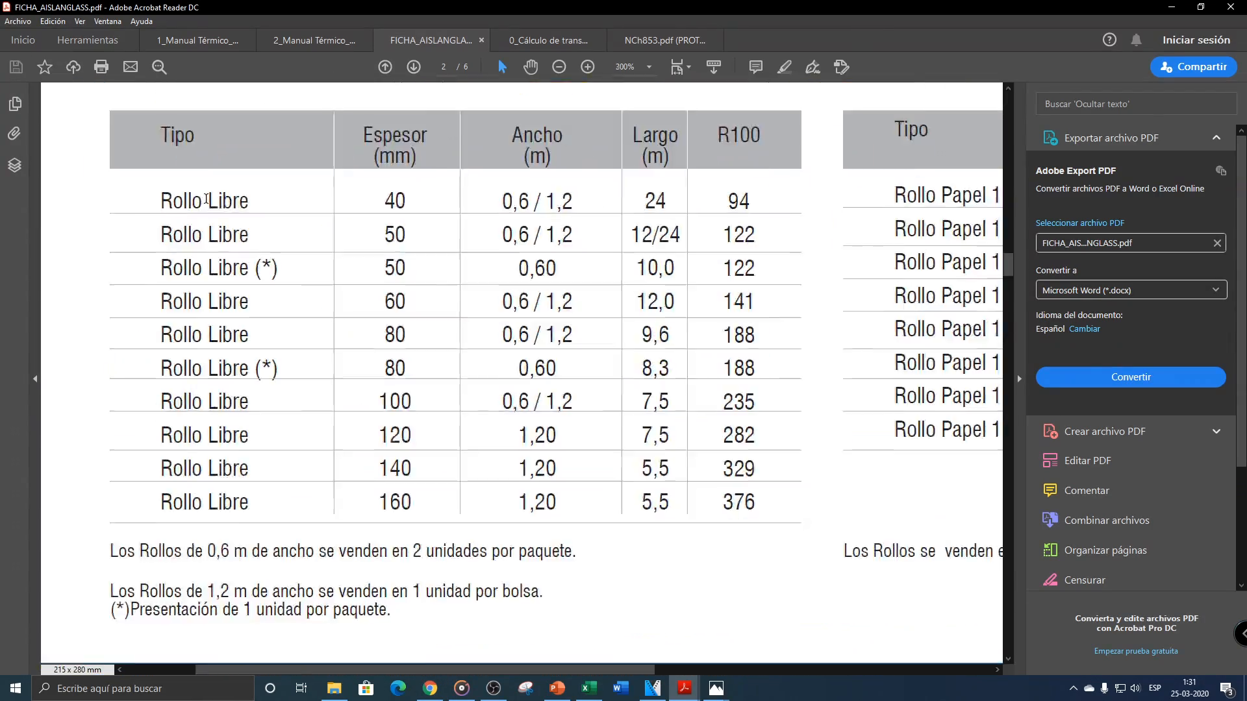
ctrl+scroll(206, 198, down, 2)
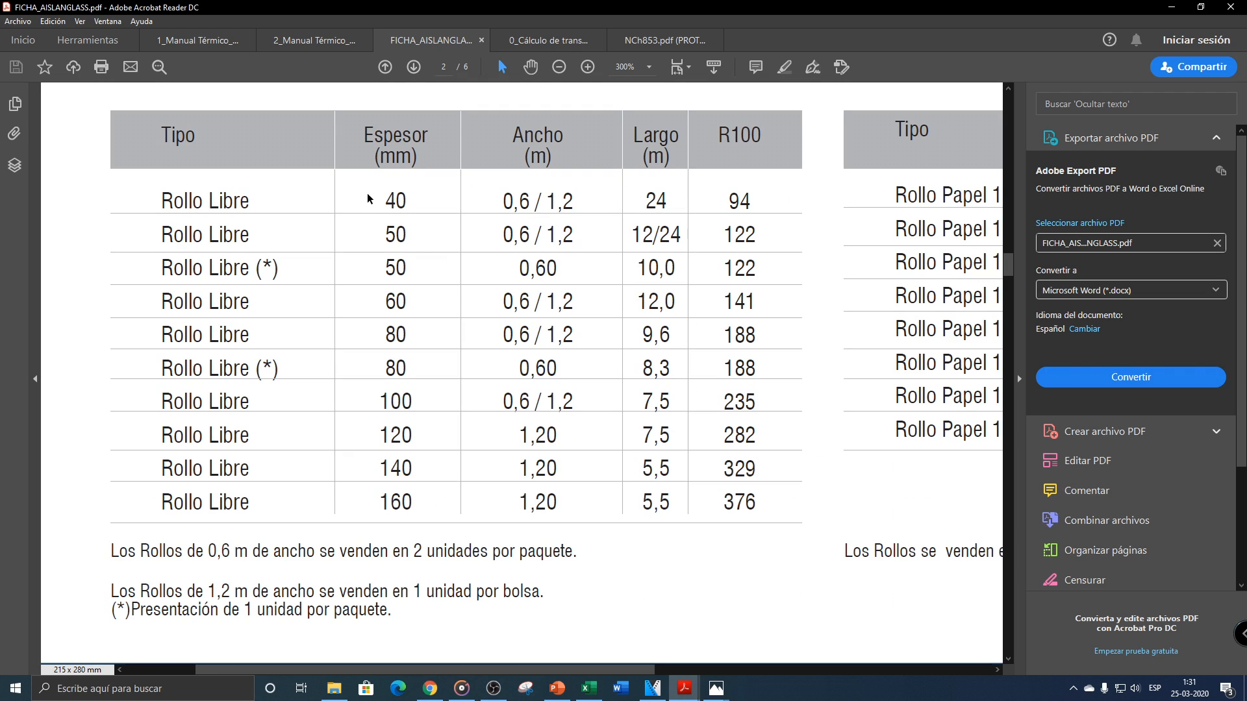
drag(377, 195, 404, 339)
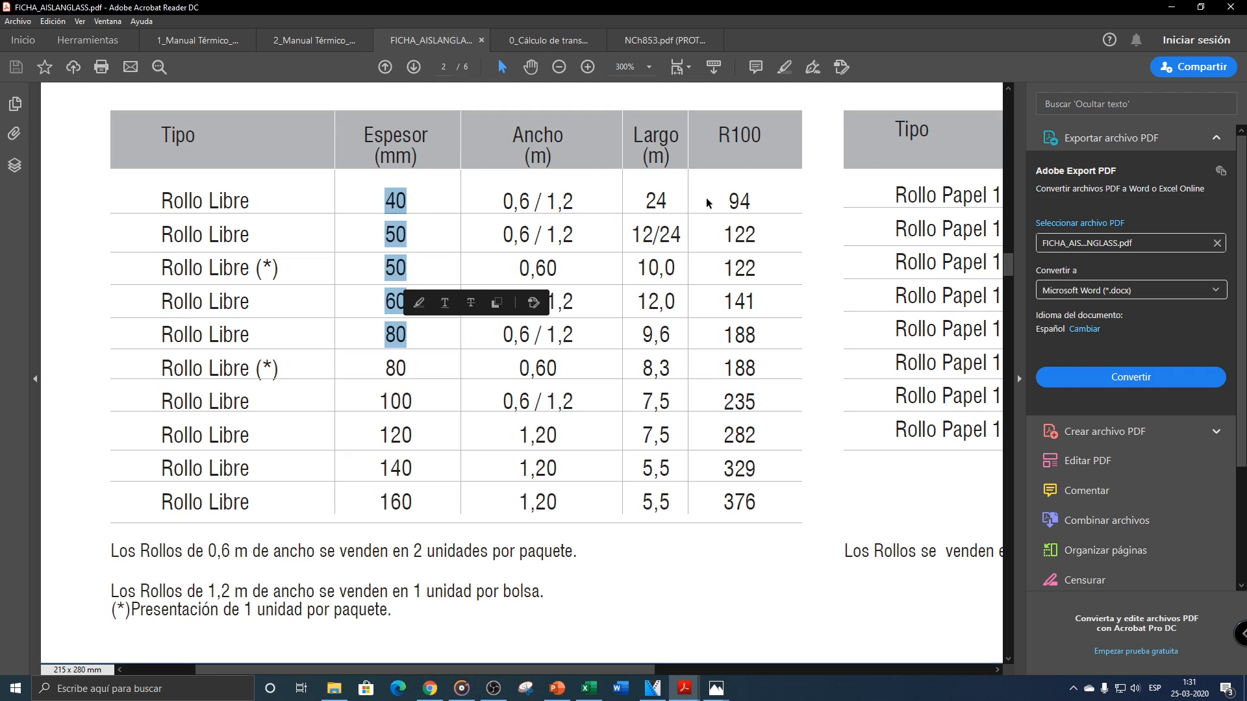
Step: Highlight the R100 values and heading in the Rollo Libre table, and examine the R122/50 roll pictured on the cover page
drag(728, 200, 756, 425)
drag(715, 136, 767, 137)
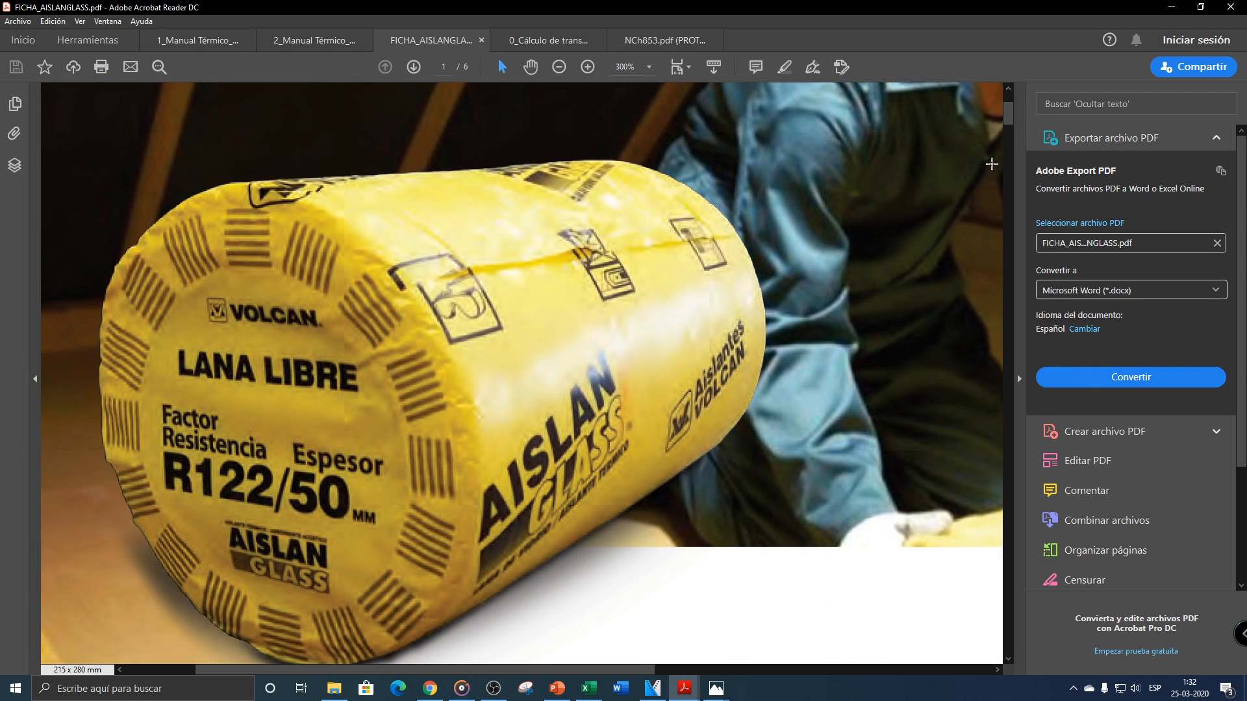
key(ctrl+2)
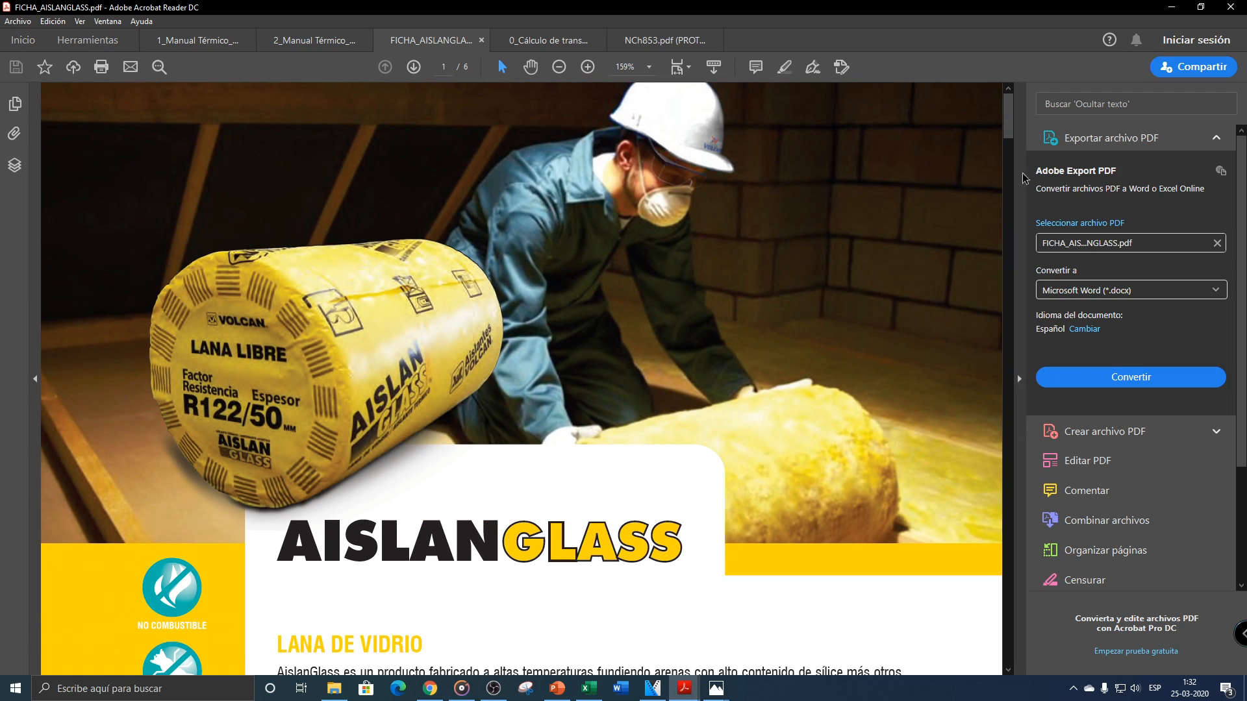
Step: Return to the Rollo Libre table on page 2 and locate the thermal conductivity versus apparent density chart on page 5
drag(1010, 120, 1012, 272)
scroll(340, 372, up, 3)
scroll(345, 374, down, 2)
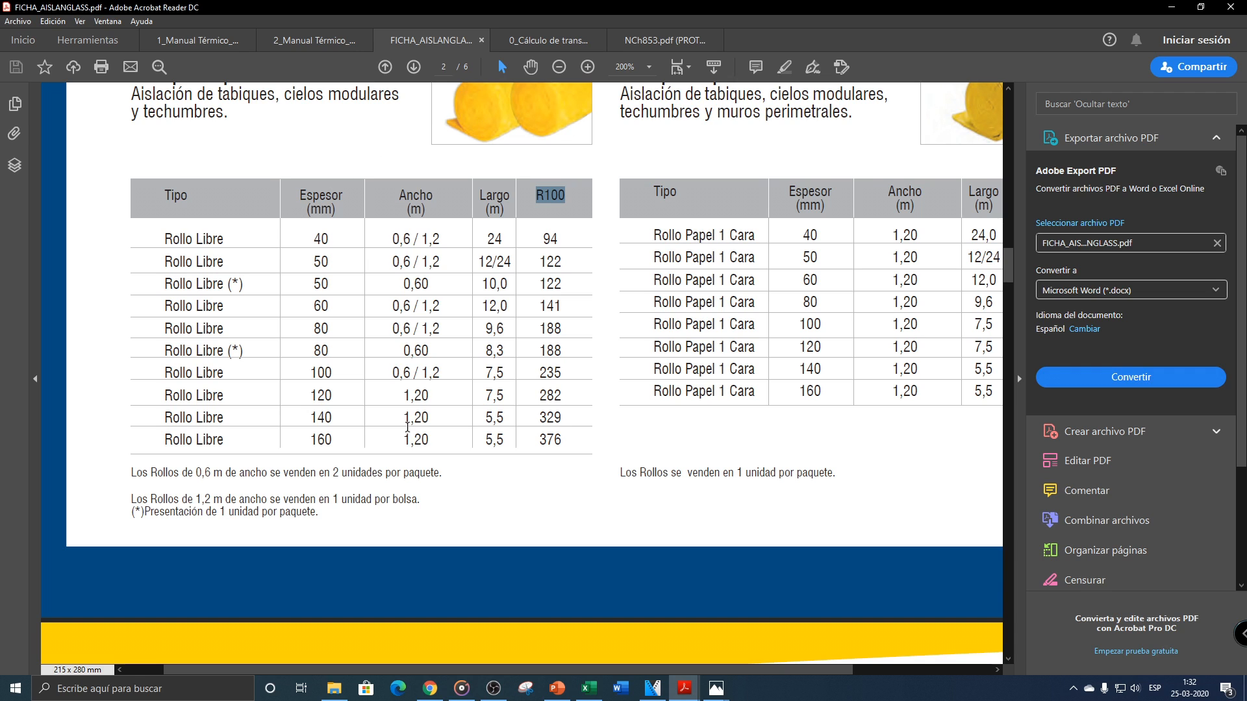
scroll(405, 325, down, 4)
drag(1012, 273, 1003, 490)
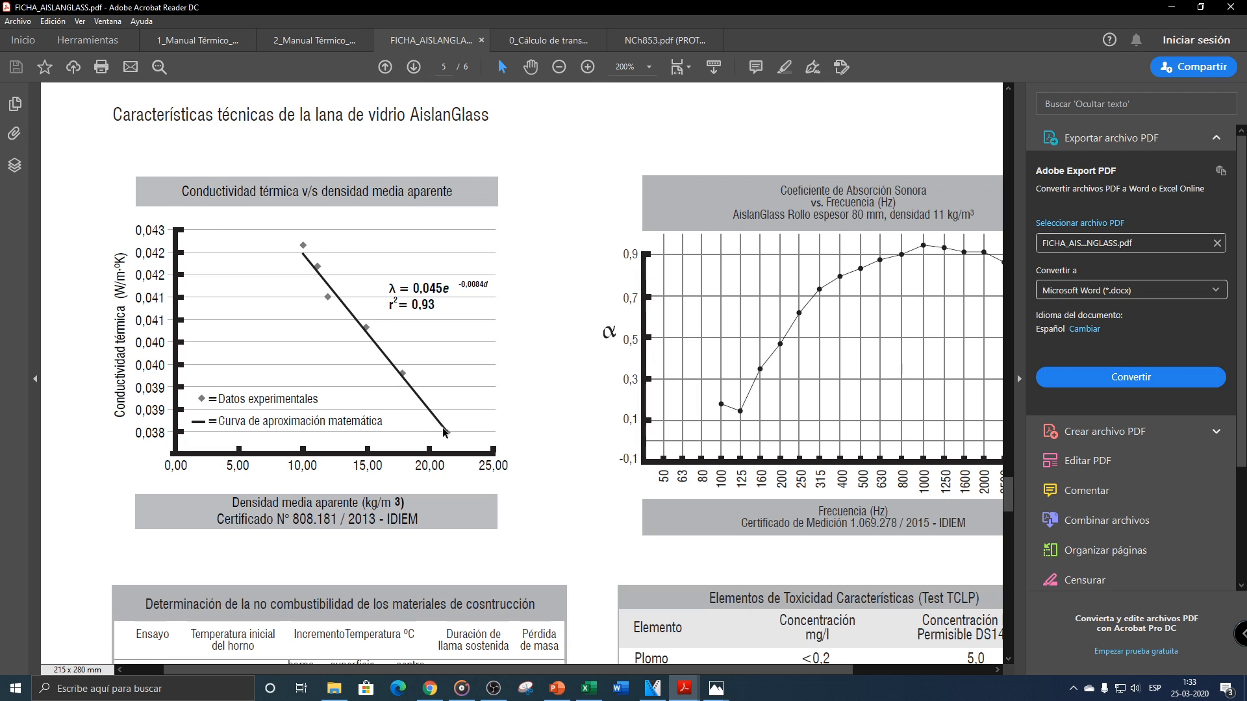
Step: Switch to the Excel workbook and highlight the Lana de amianto rows and the AislanGlass 3 and 4 densities in the materials table
click(587, 686)
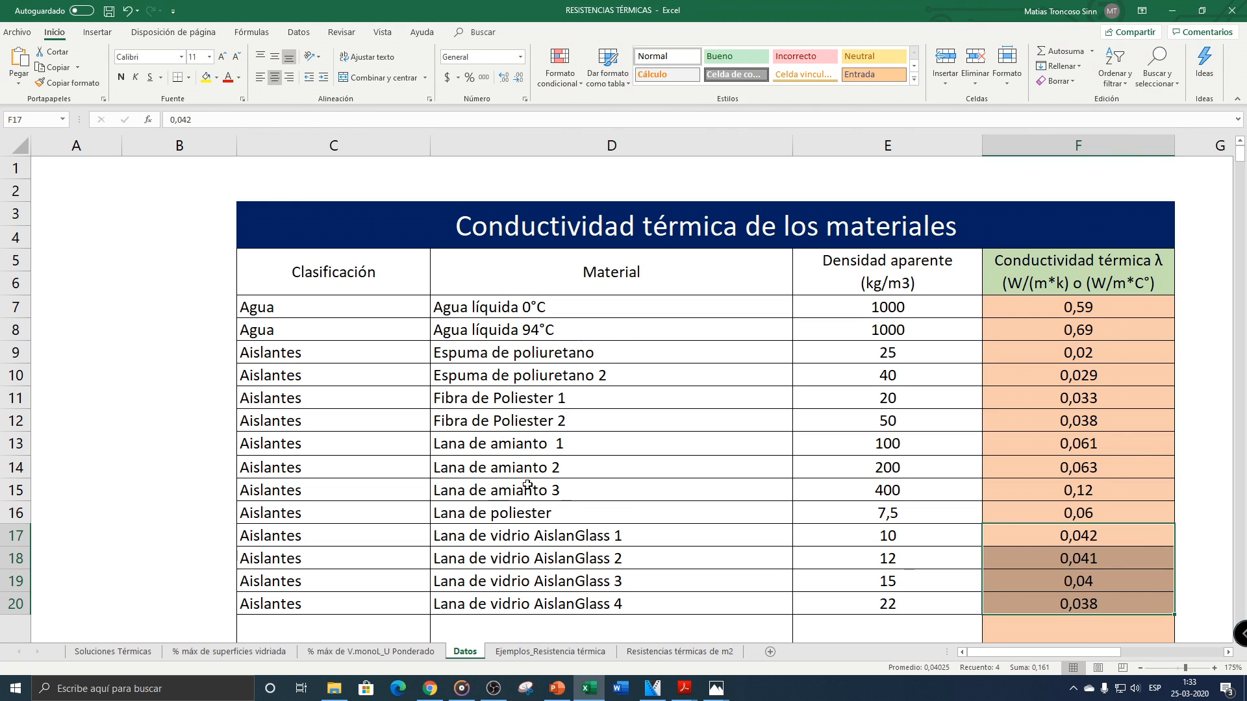
drag(295, 442, 704, 485)
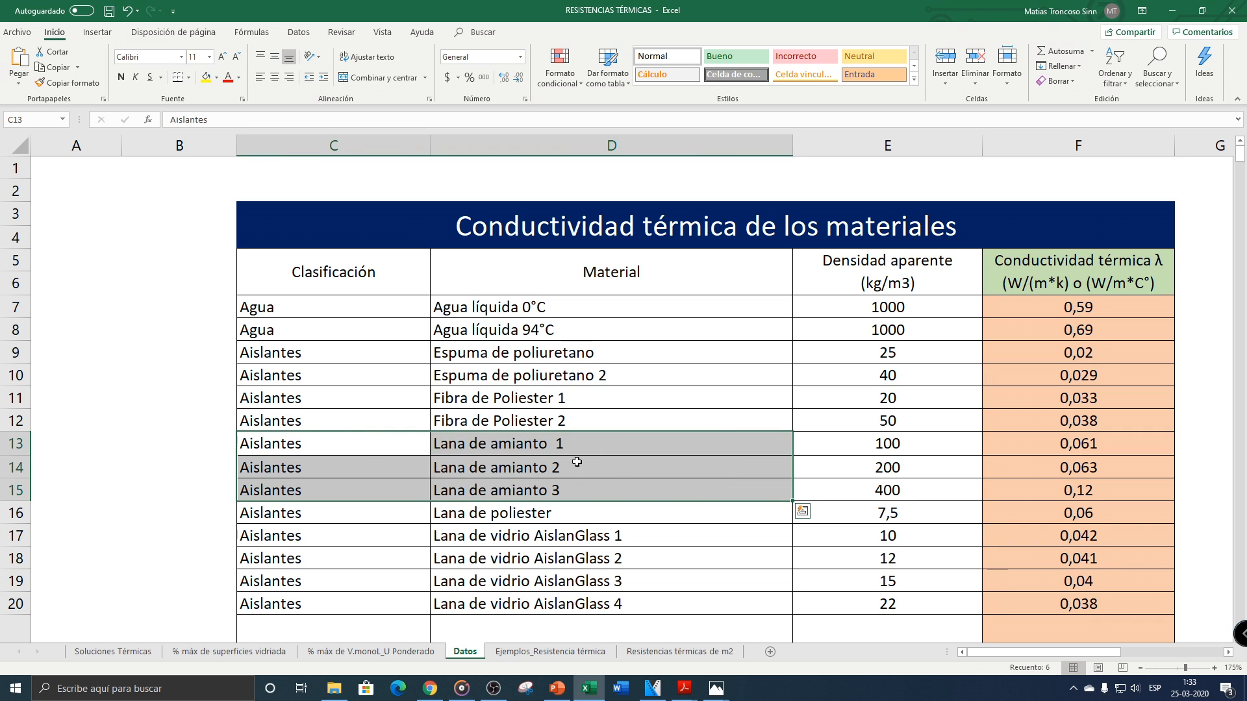
scroll(459, 407, down, 2)
drag(480, 399, 860, 461)
drag(896, 400, 918, 463)
scroll(921, 424, up, 2)
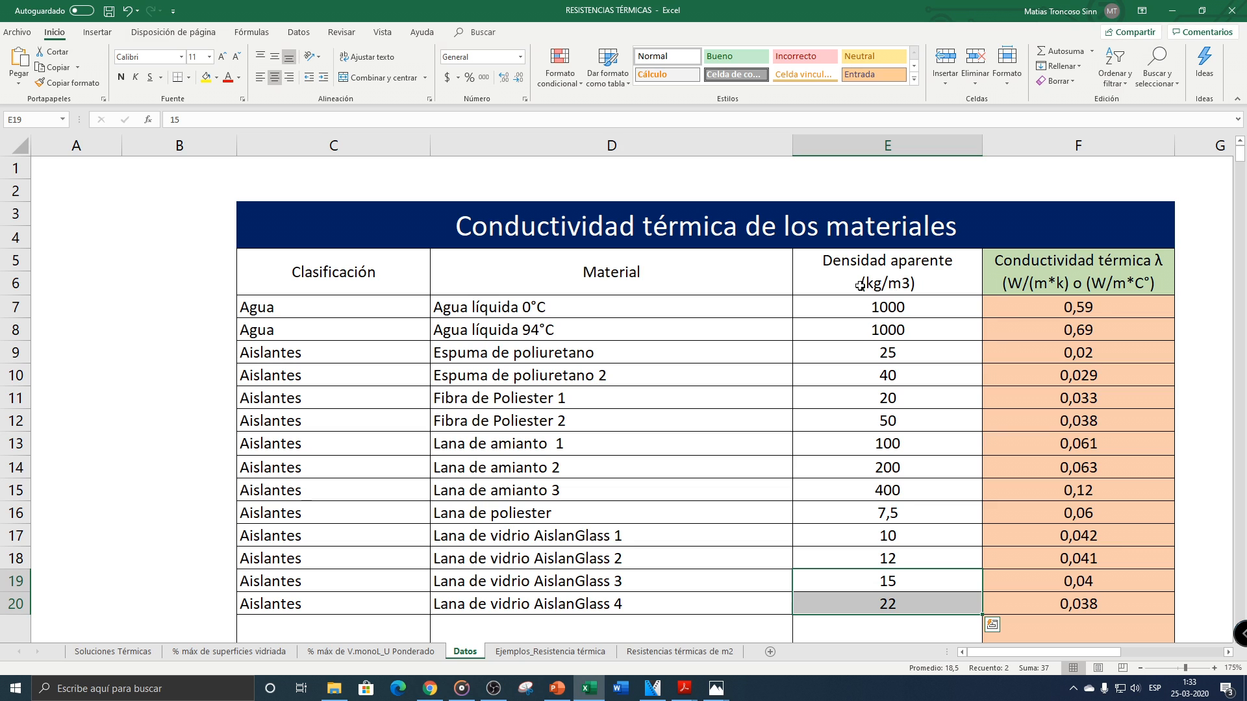
Step: Enlarge the materials table on the Datos sheet and highlight the thermal conductivity of Lana de vidrio AislanGlass 4
scroll(883, 283, up, 3)
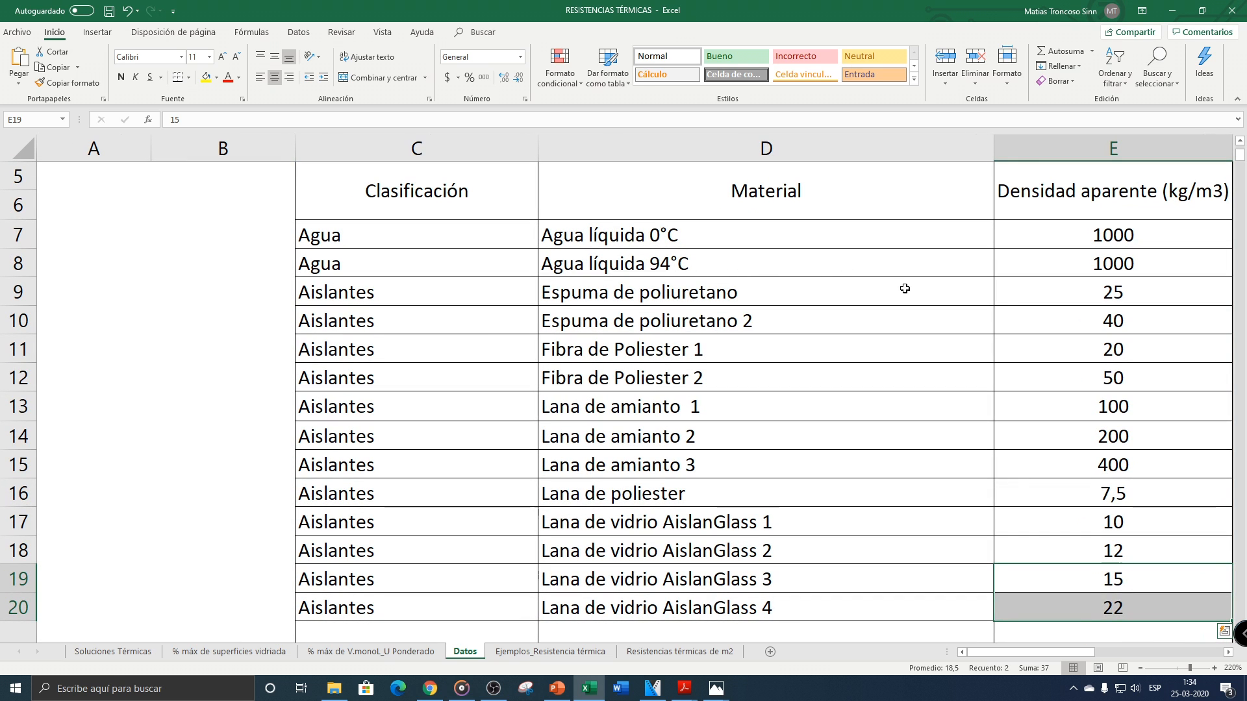
drag(1055, 653, 1097, 651)
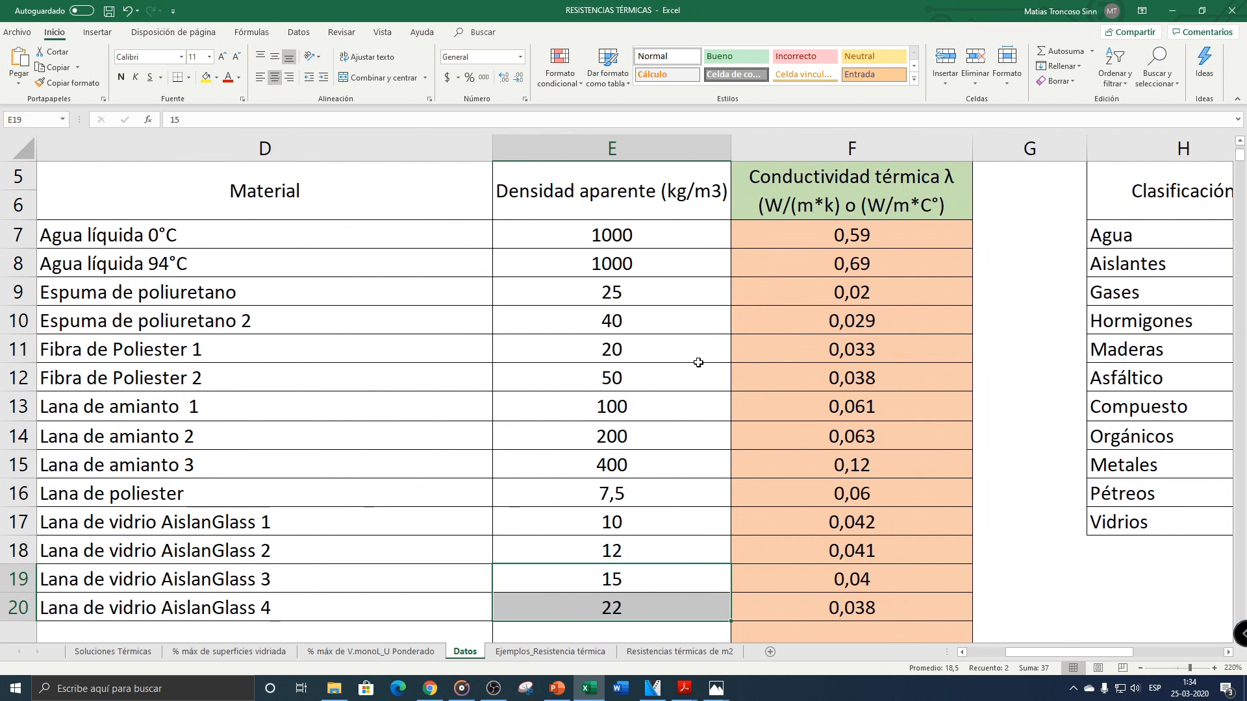
scroll(732, 462, down, 1)
mouse_move(870, 522)
mouse_down()
mouse_move(867, 430)
mouse_move(860, 516)
mouse_up()
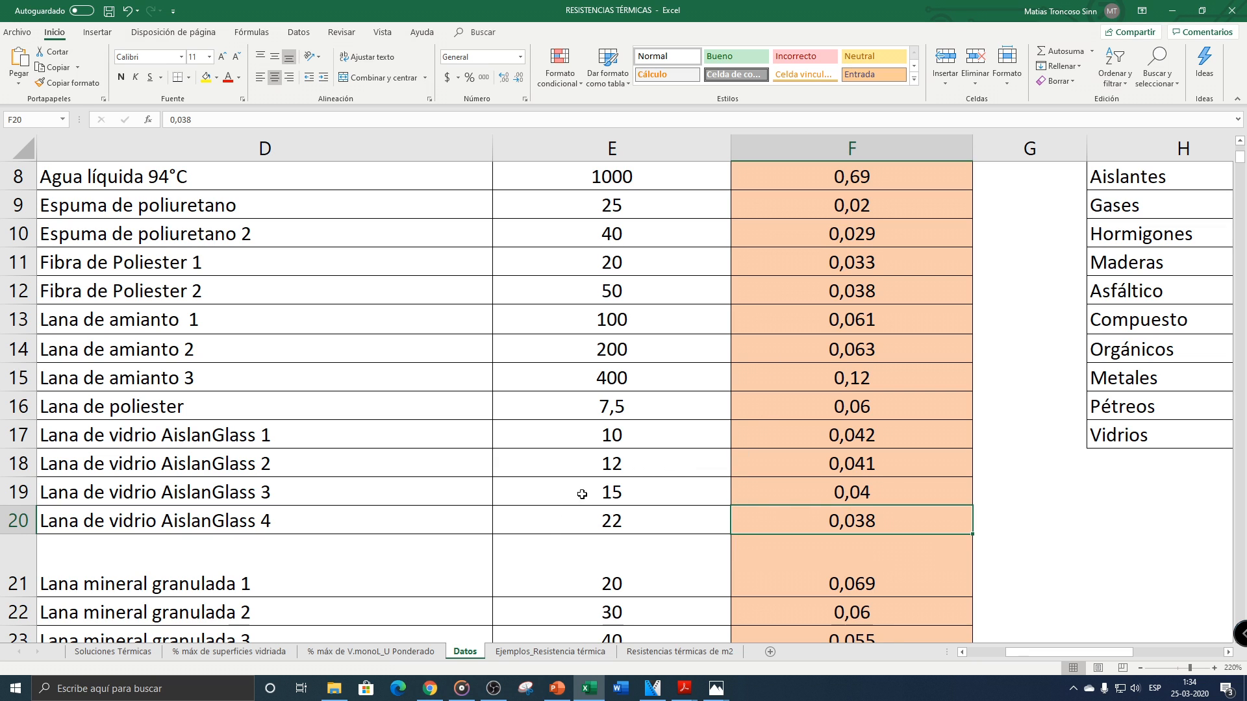
click(977, 652)
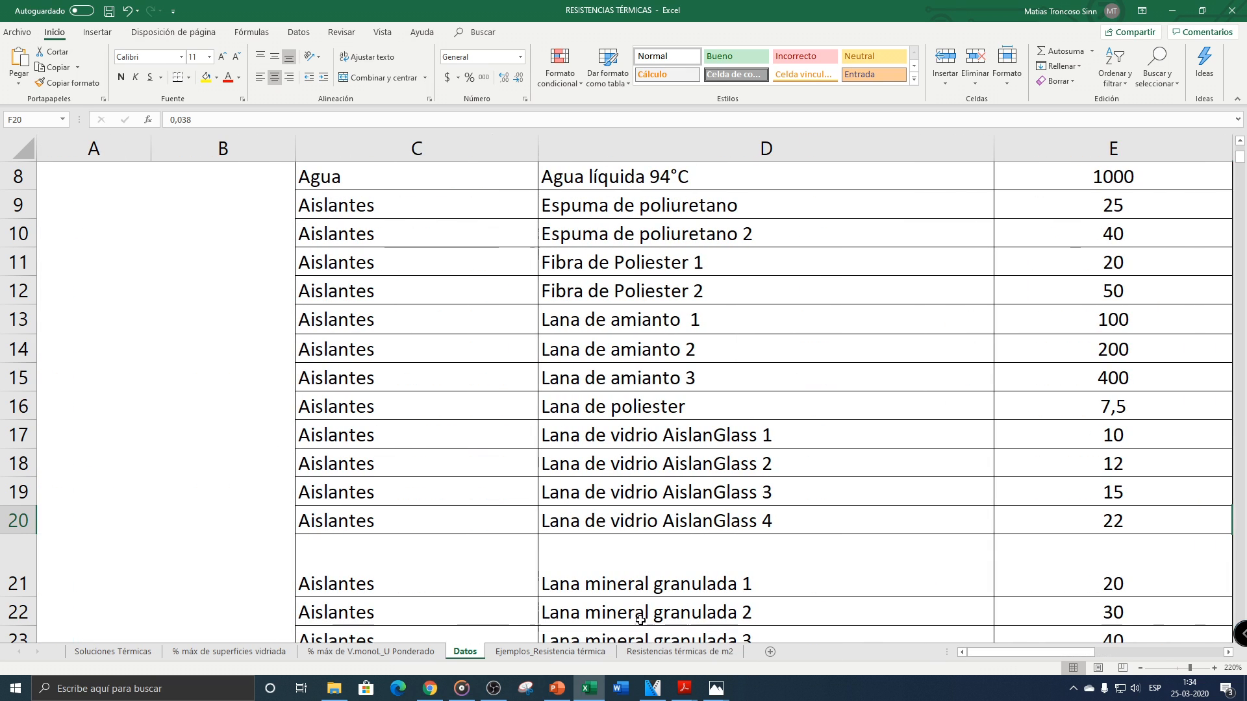
Step: Open the Soluciones Térmicas sheet and review its location fields, material buttons and materials table
click(132, 652)
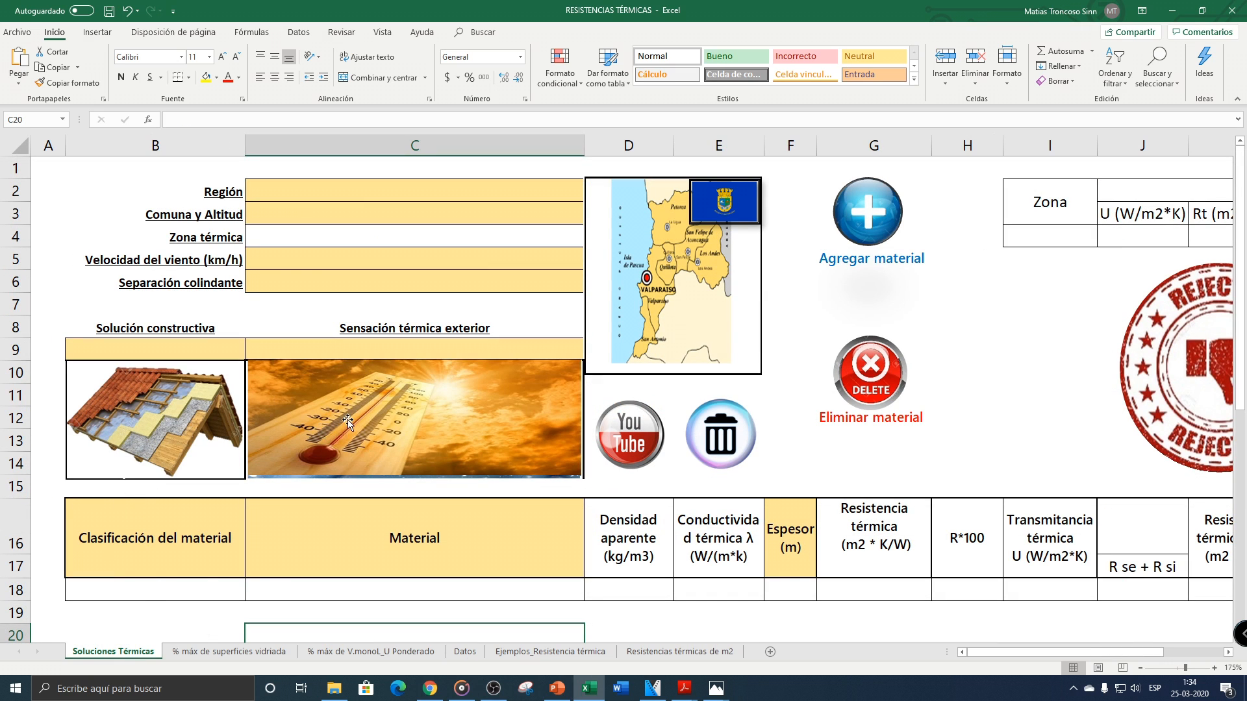
scroll(532, 409, down, 2)
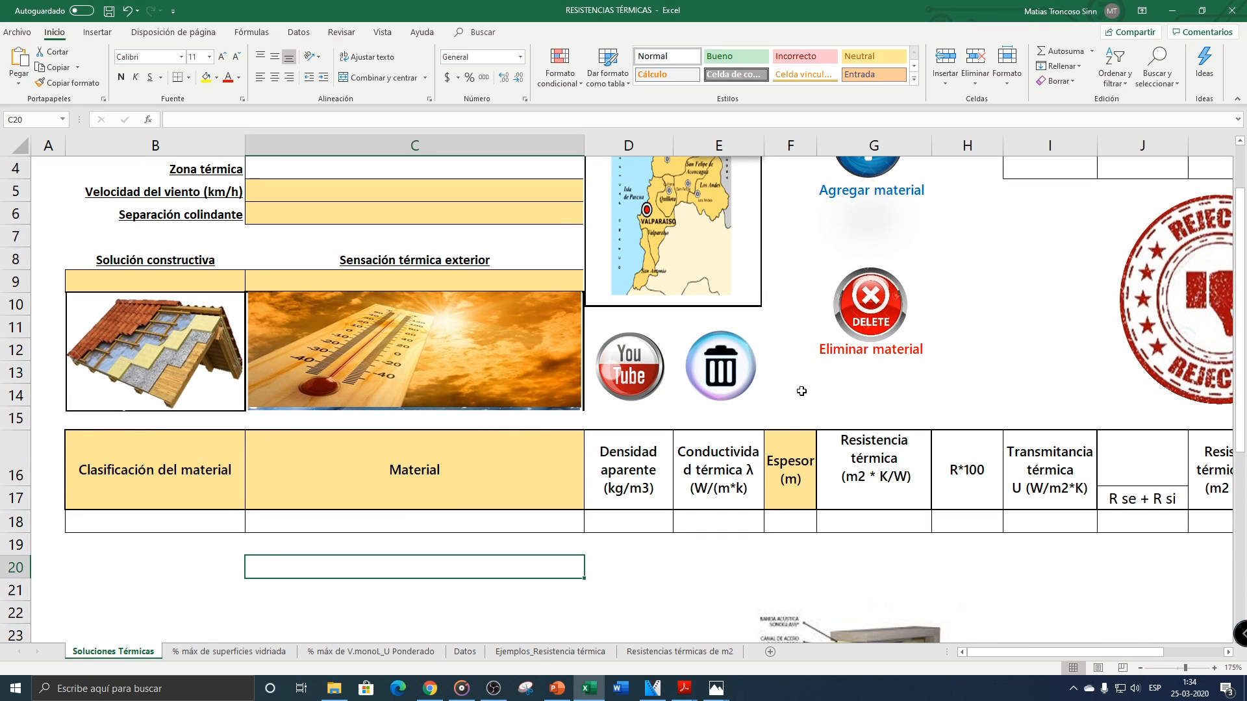
scroll(626, 516, down, 4)
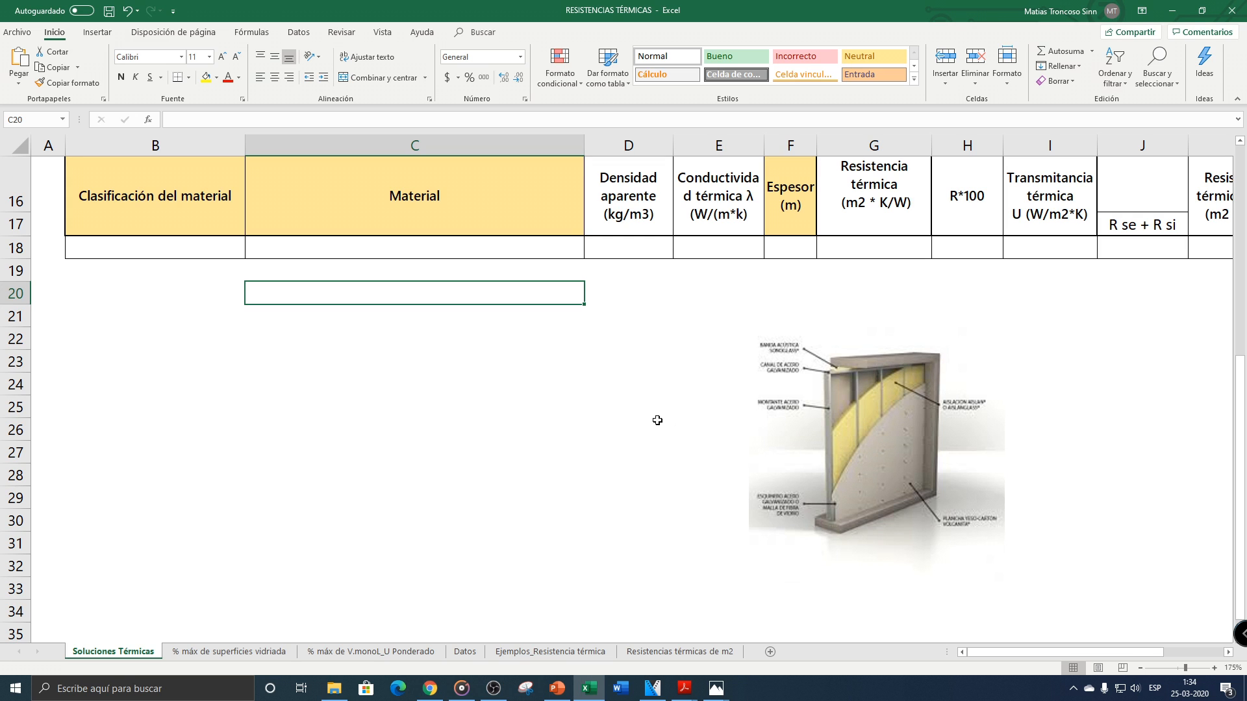
scroll(559, 415, up, 4)
scroll(559, 422, up, 1)
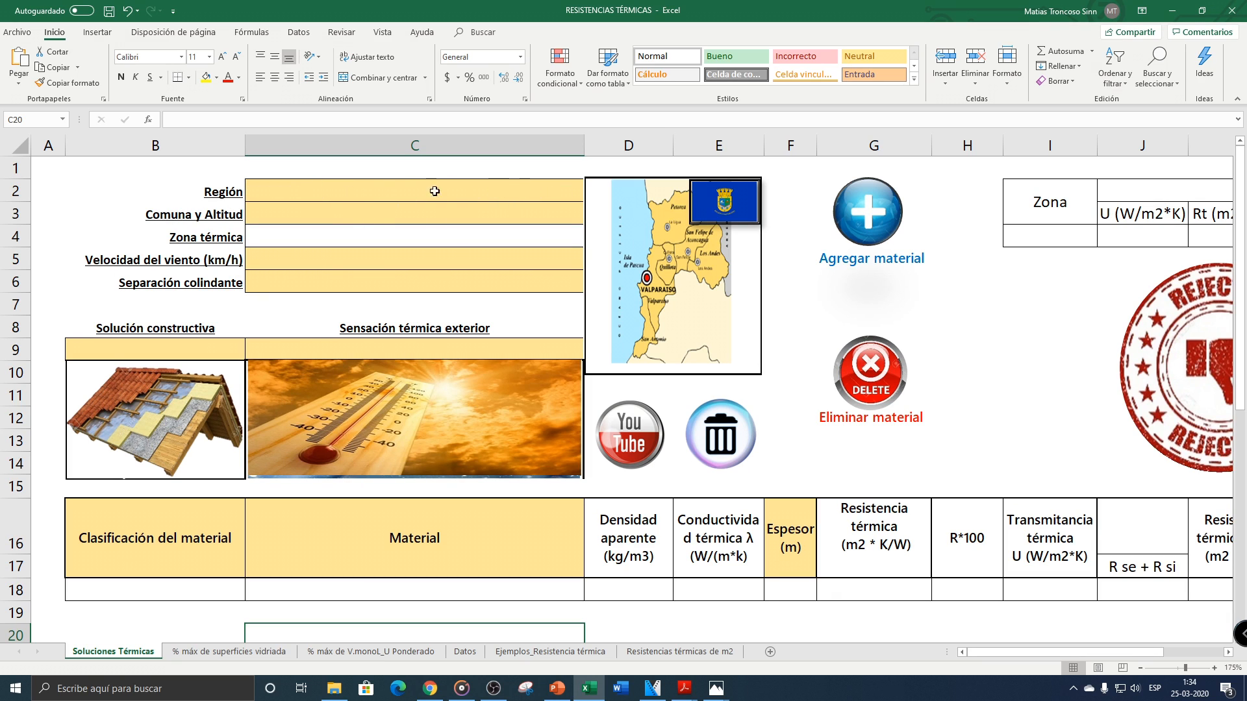
Step: Show the choices available for the Región field on the Soluciones Térmicas sheet without picking one
click(407, 187)
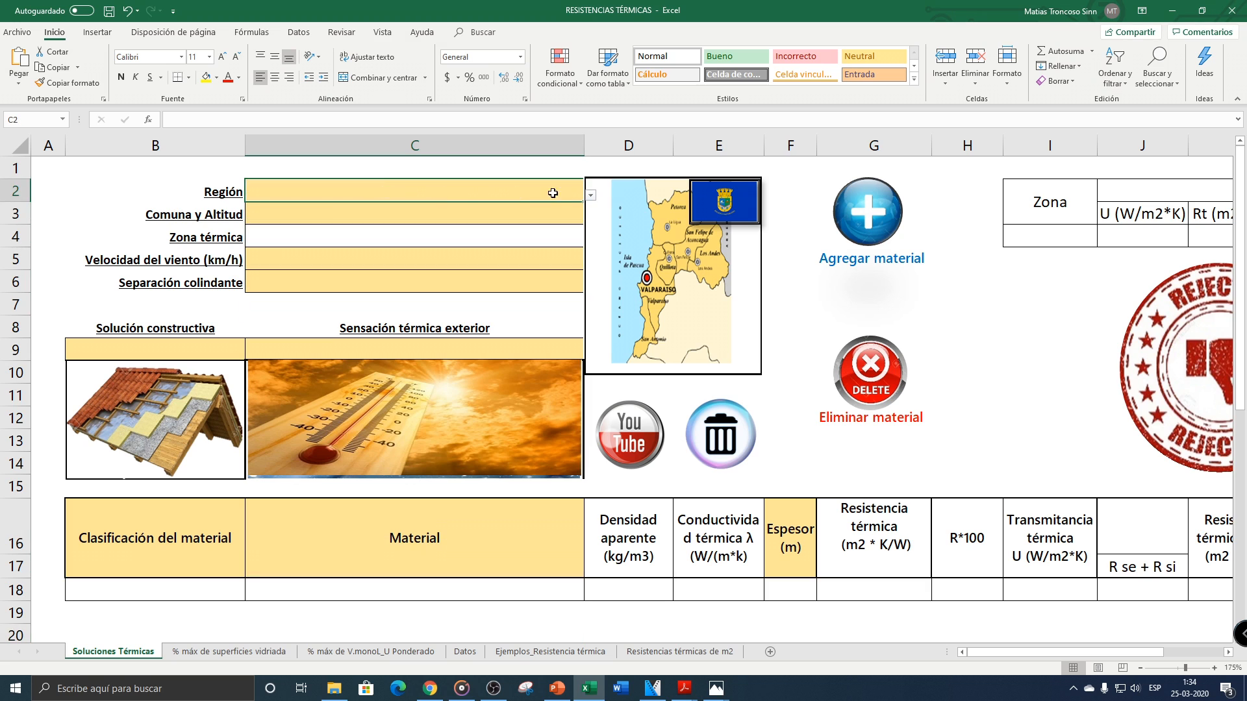
click(591, 196)
key(Escape)
Step: Switch to 14 region.jpg in Fotos and examine the thermal zone map and commune table of Región de Los Ríos
mouse_move(715, 689)
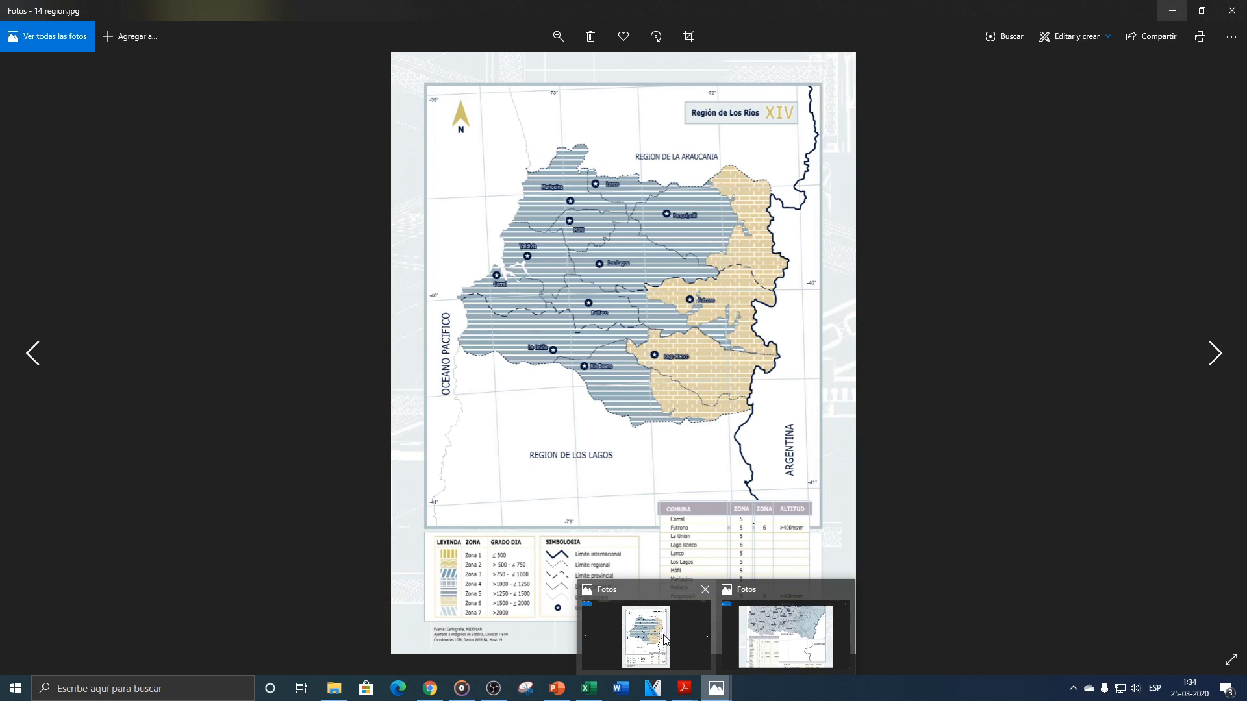
click(664, 639)
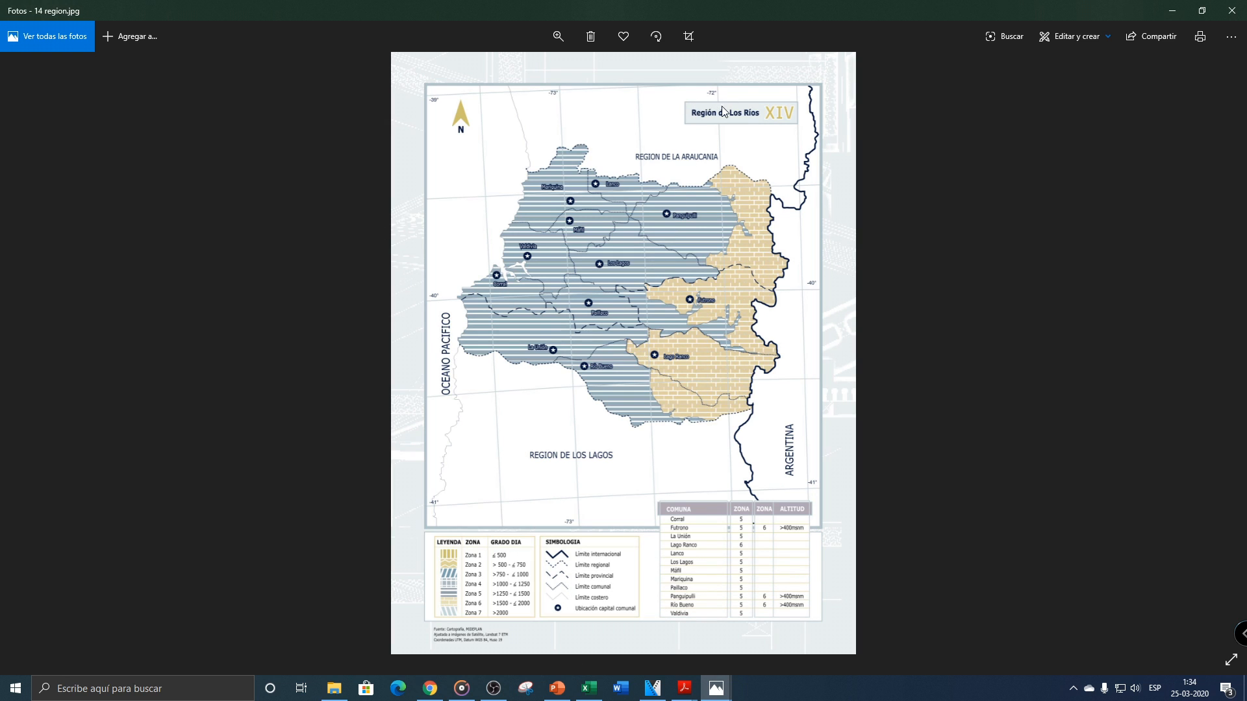
scroll(735, 560, up, 2)
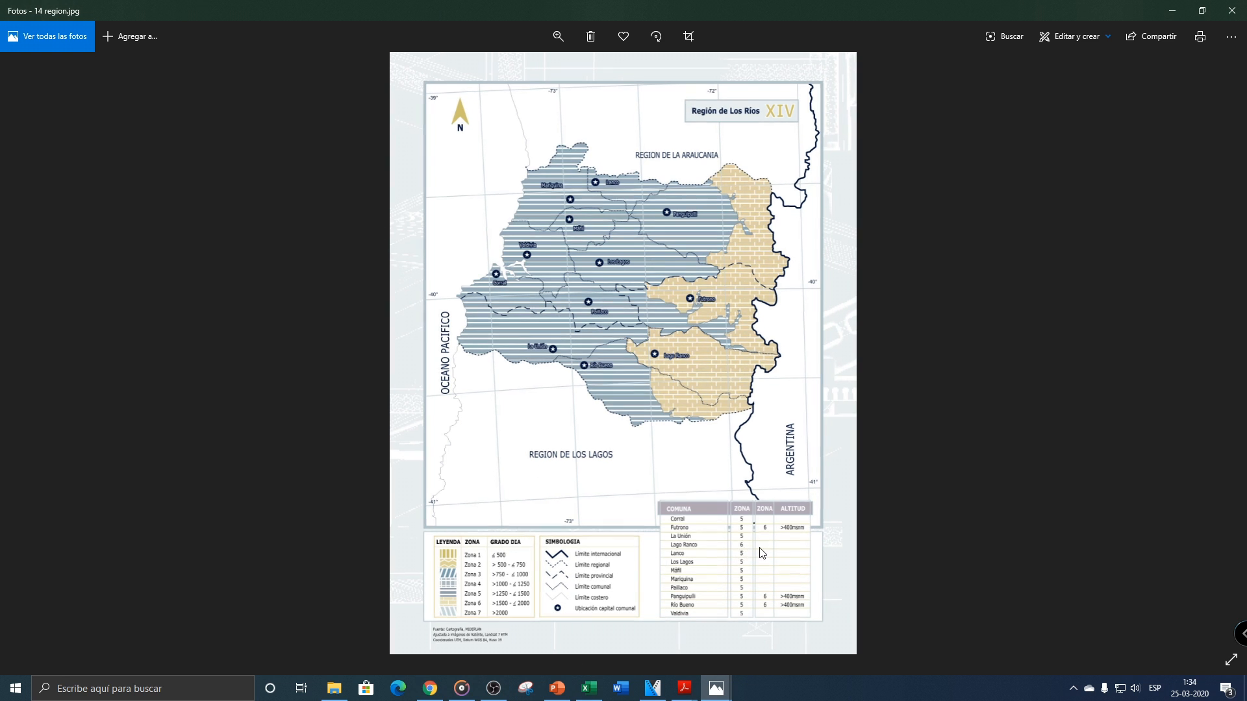
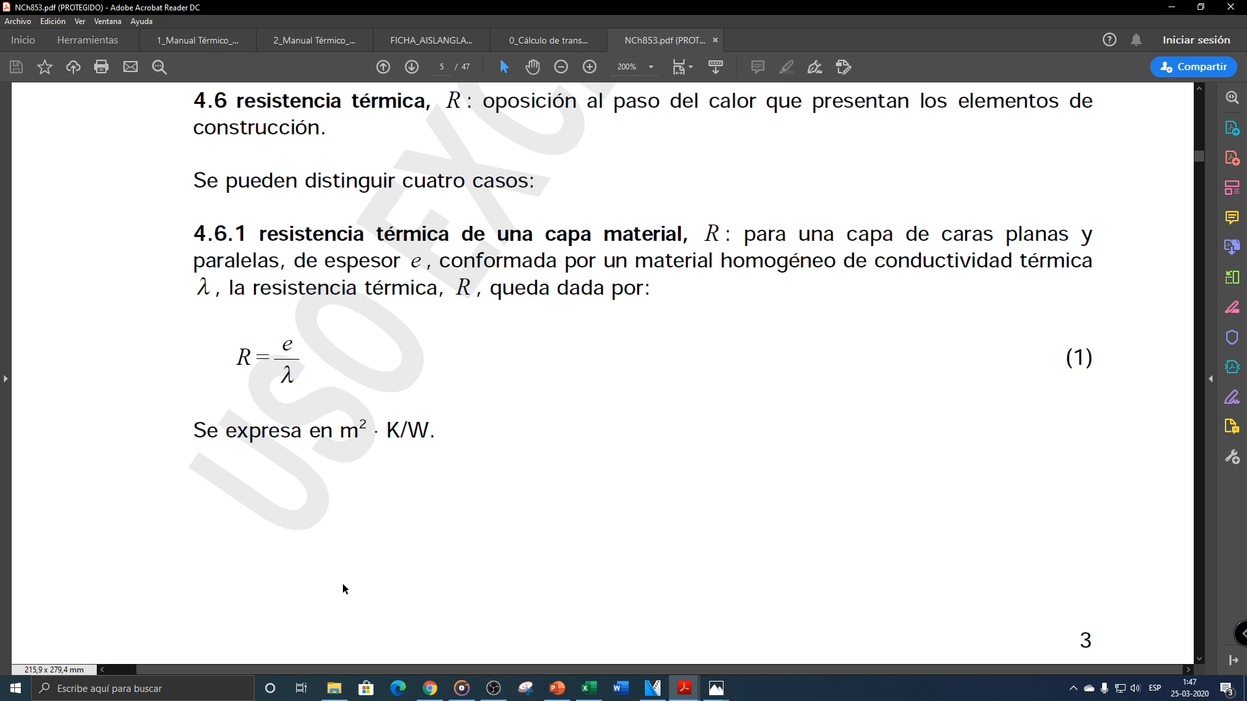
Step: Return to the Excel workbook and inspect the thermal resistance, R*100 and transmittance formulas in row 18 of Soluciones Térmicas
click(588, 688)
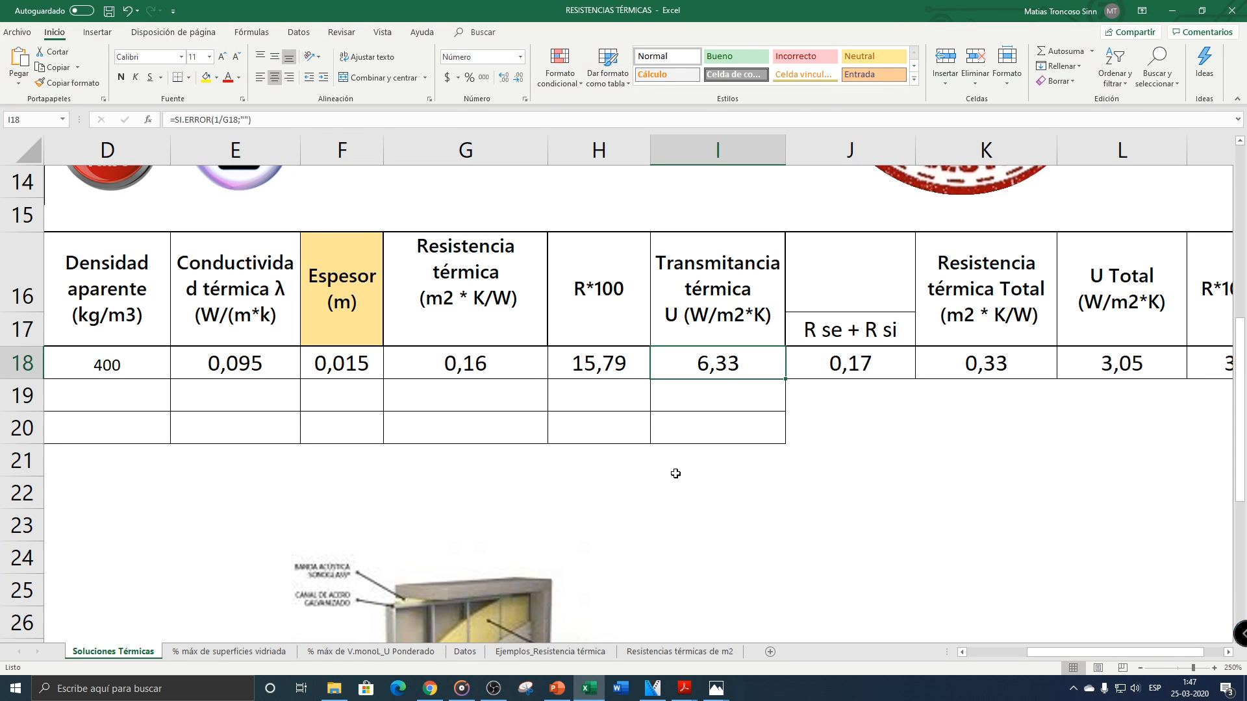
ctrl+scroll(773, 403, down, 3)
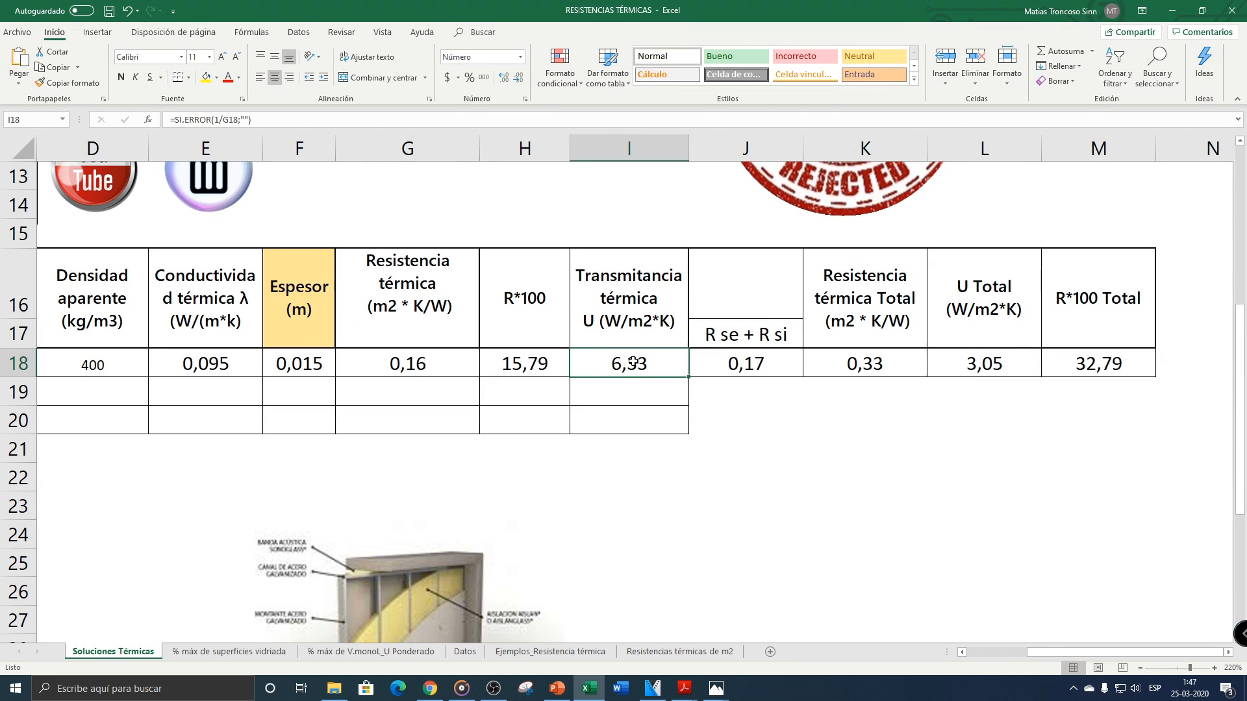
click(503, 357)
click(415, 363)
click(545, 359)
click(621, 361)
click(513, 361)
click(428, 361)
click(542, 359)
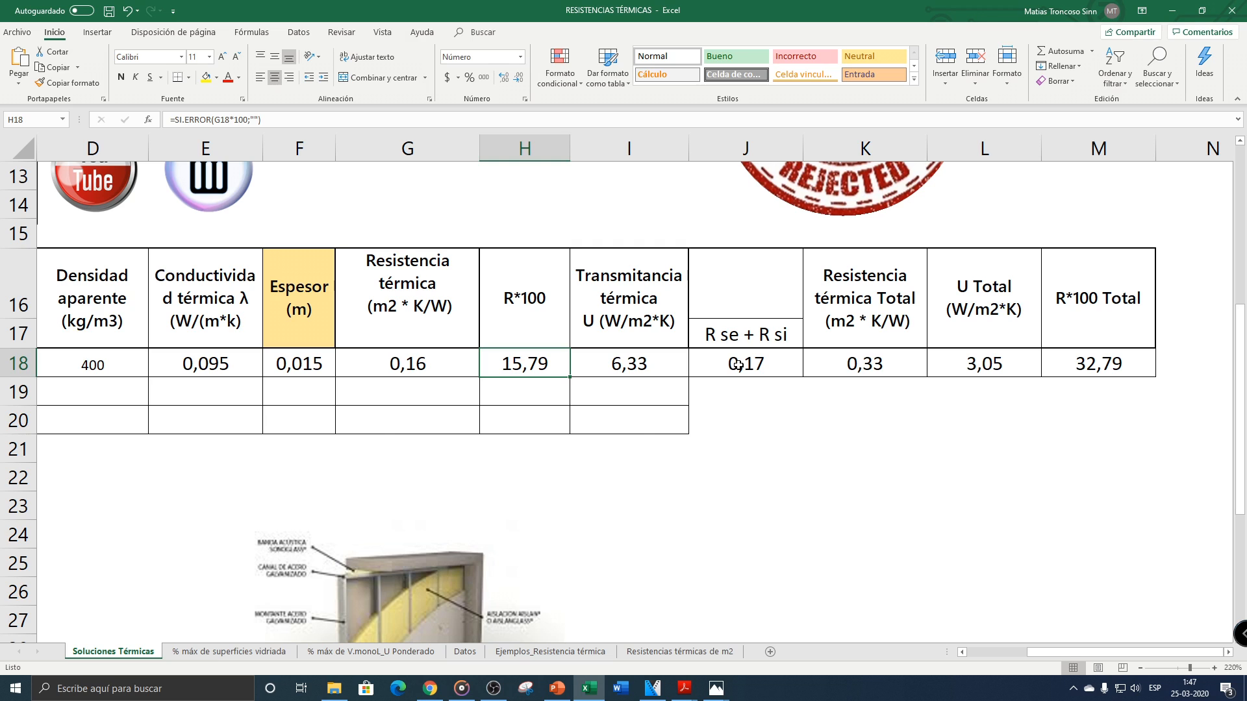
Step: Inspect the R se + R si and total thermal resistance formulas in row 18, leaving both unchanged
double_click(738, 365)
key(Escape)
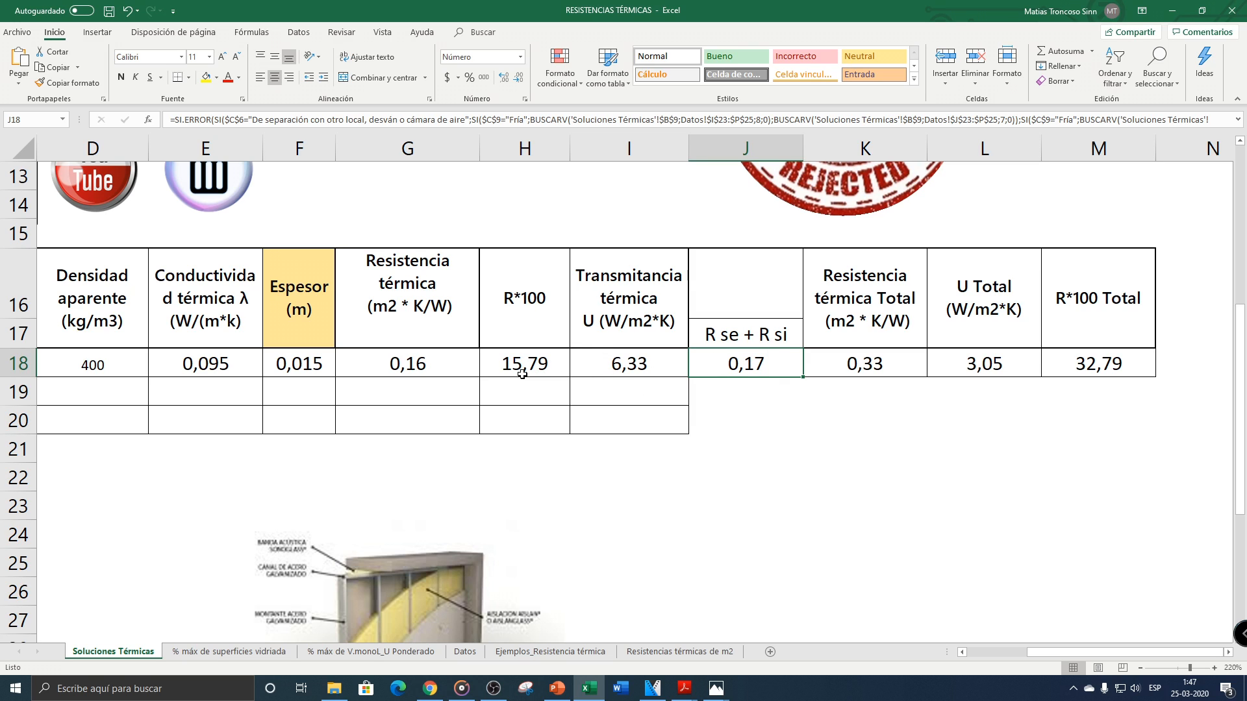
drag(425, 365, 430, 406)
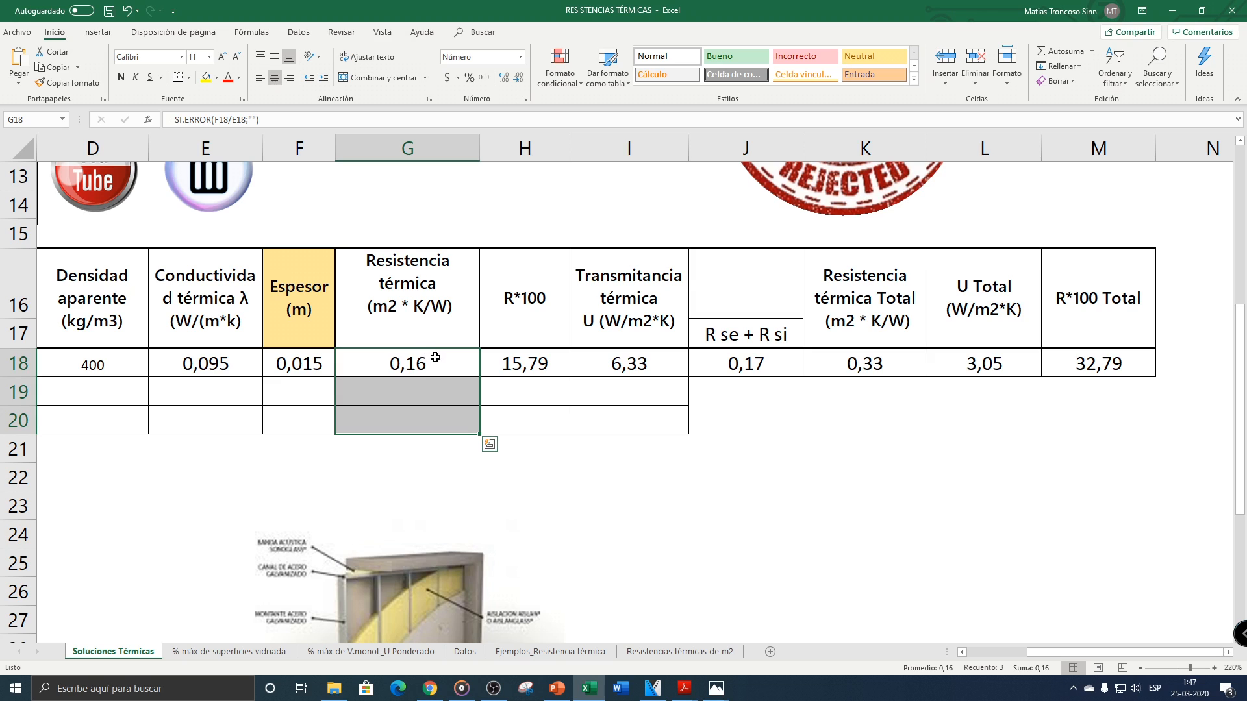
click(737, 363)
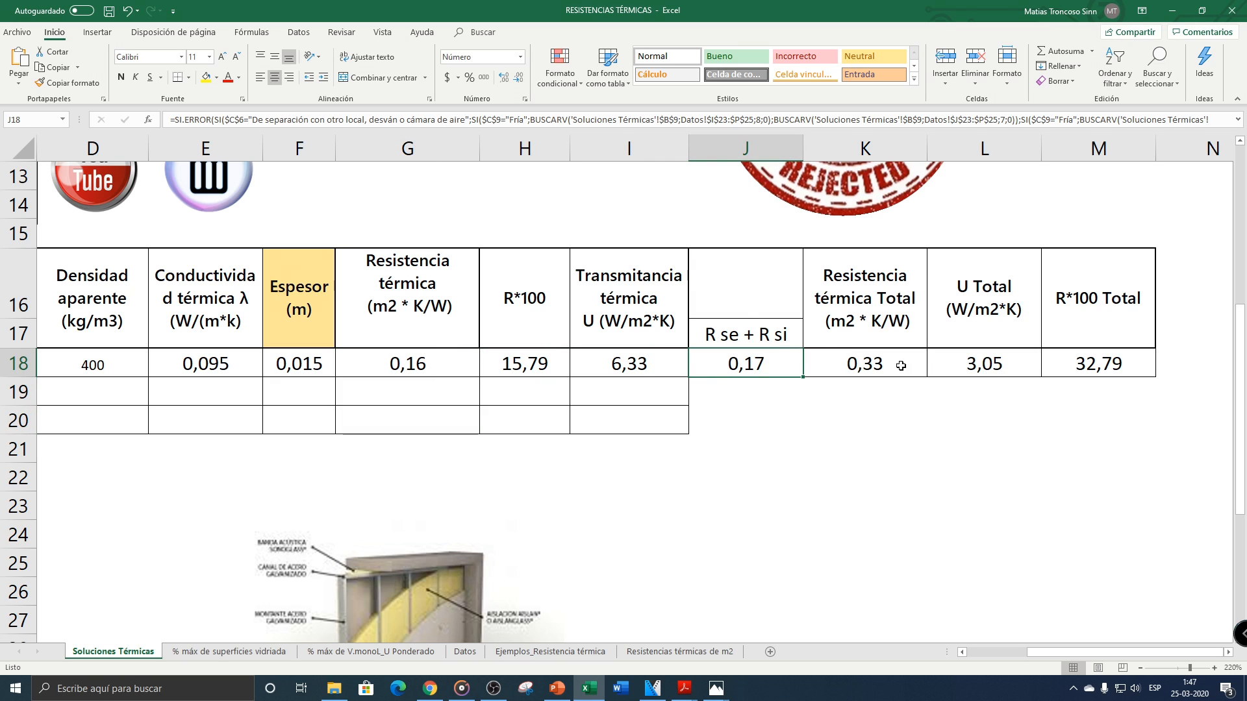
double_click(878, 363)
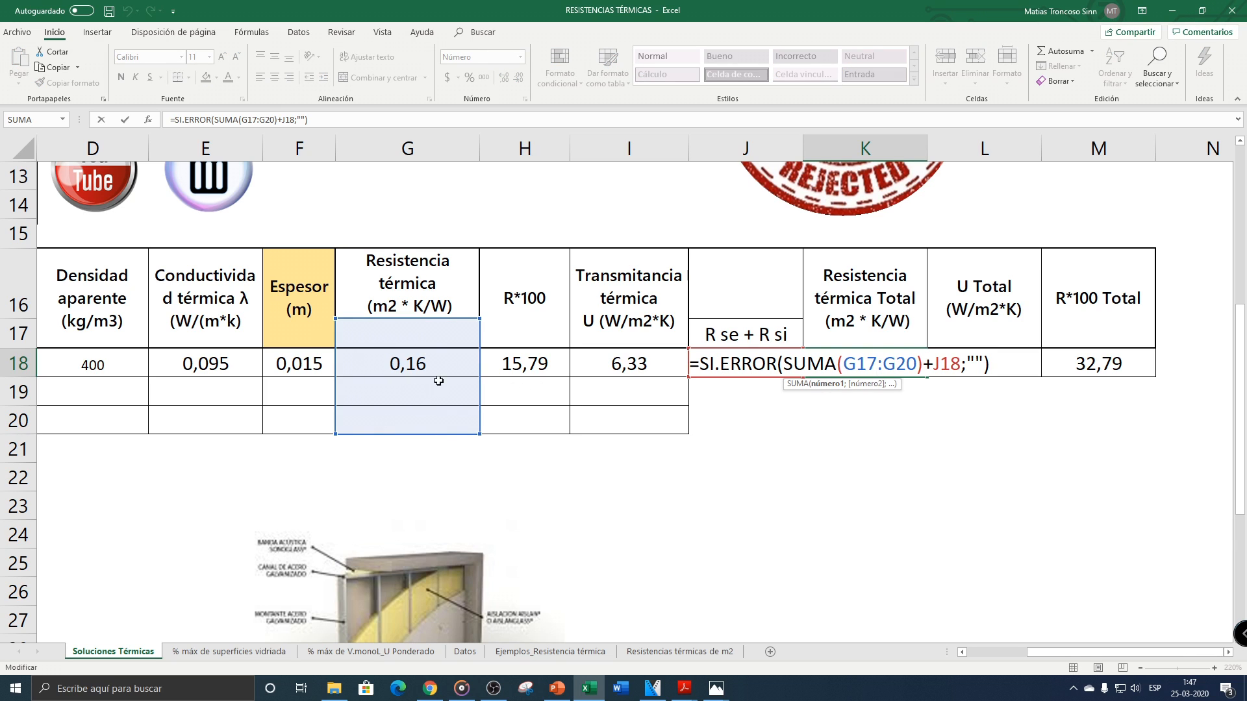
key(Escape)
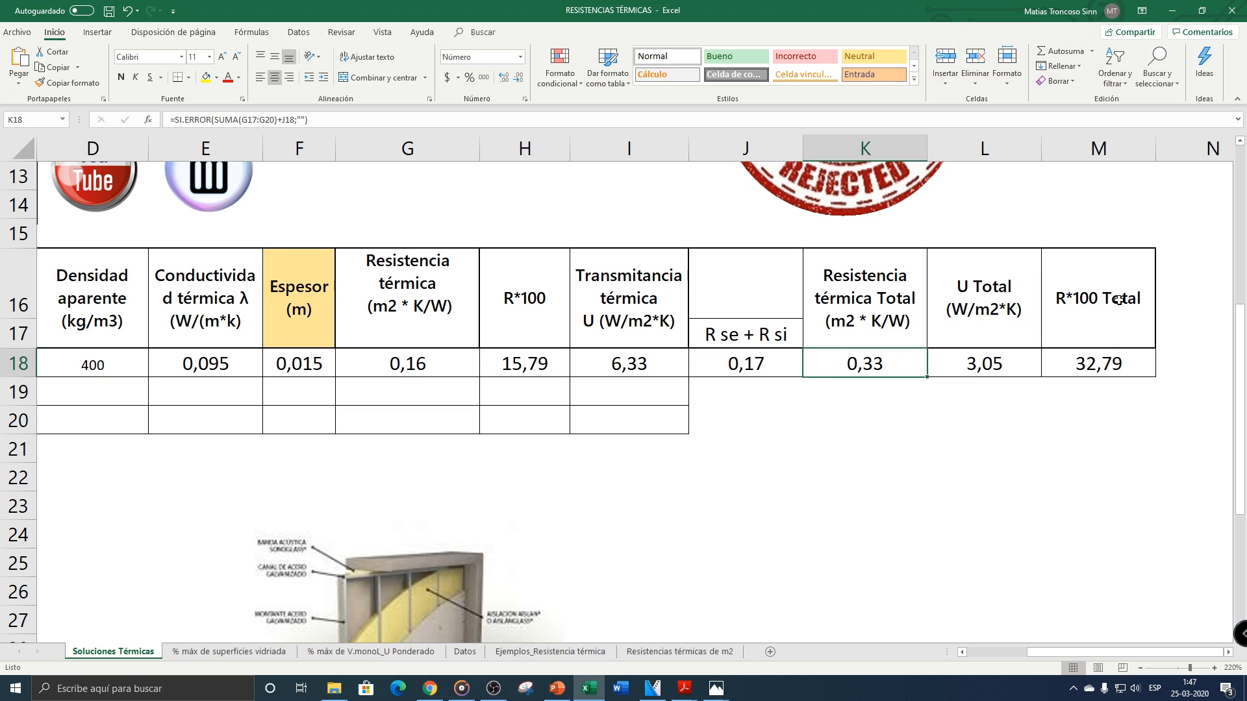
Step: Check the zone's wall requirements, and locate the table of U and Rt requirements per thermal zone on the Datos sheet
scroll(1083, 363, up, 4)
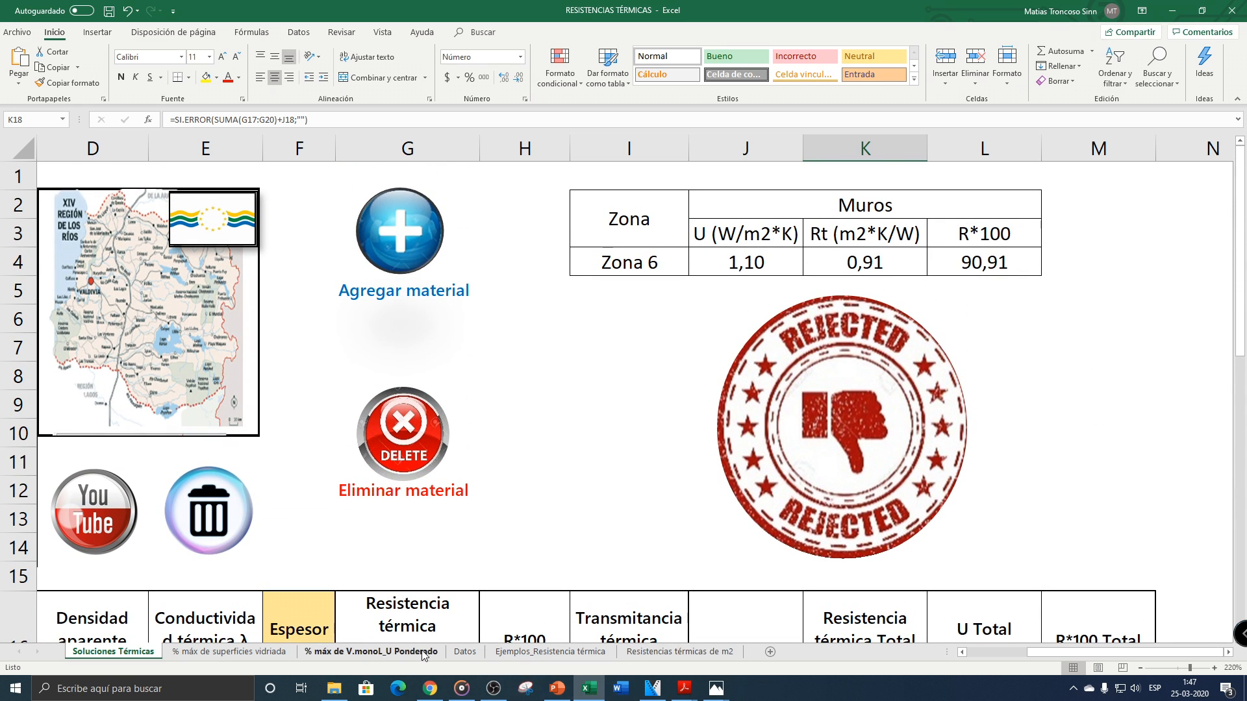
click(463, 652)
drag(1012, 652, 1083, 651)
scroll(1019, 596, up, 4)
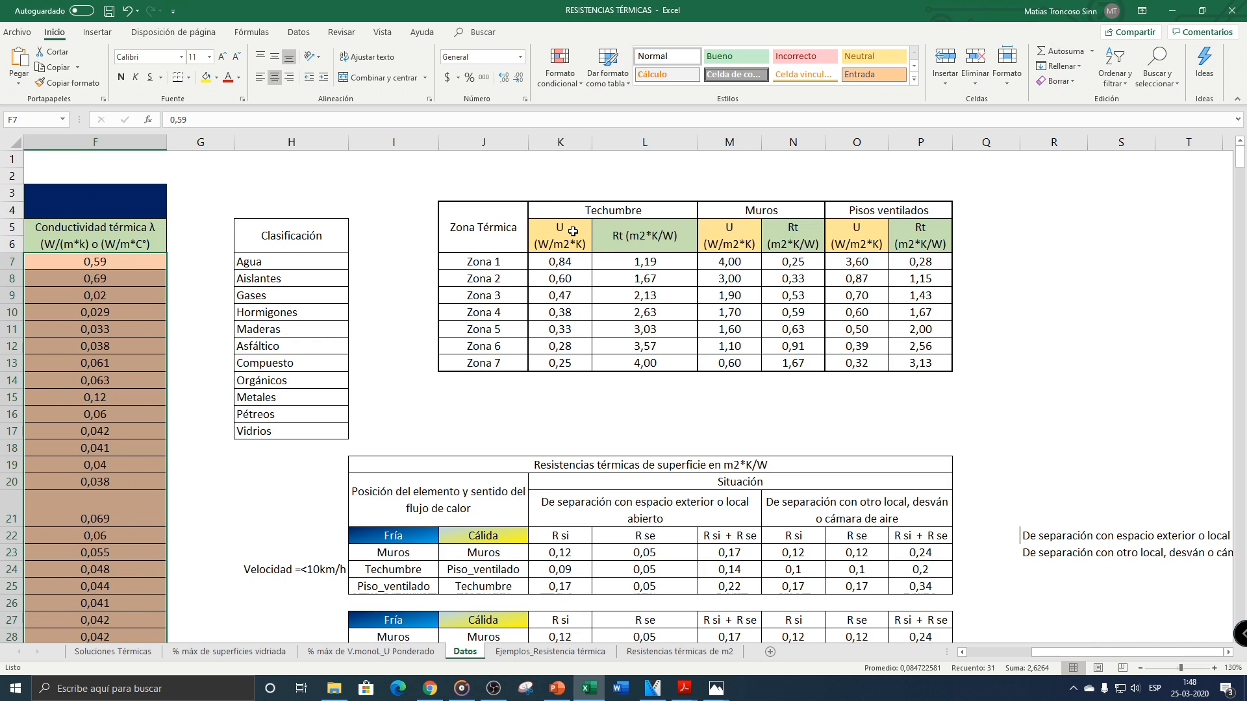
Step: Switch to 1_Manual Térmico_Parte1.pdf in Acrobat Reader and locate Tabla 1 with the U and Rt requirements on page 8
click(684, 689)
click(401, 645)
drag(1007, 540, 983, 488)
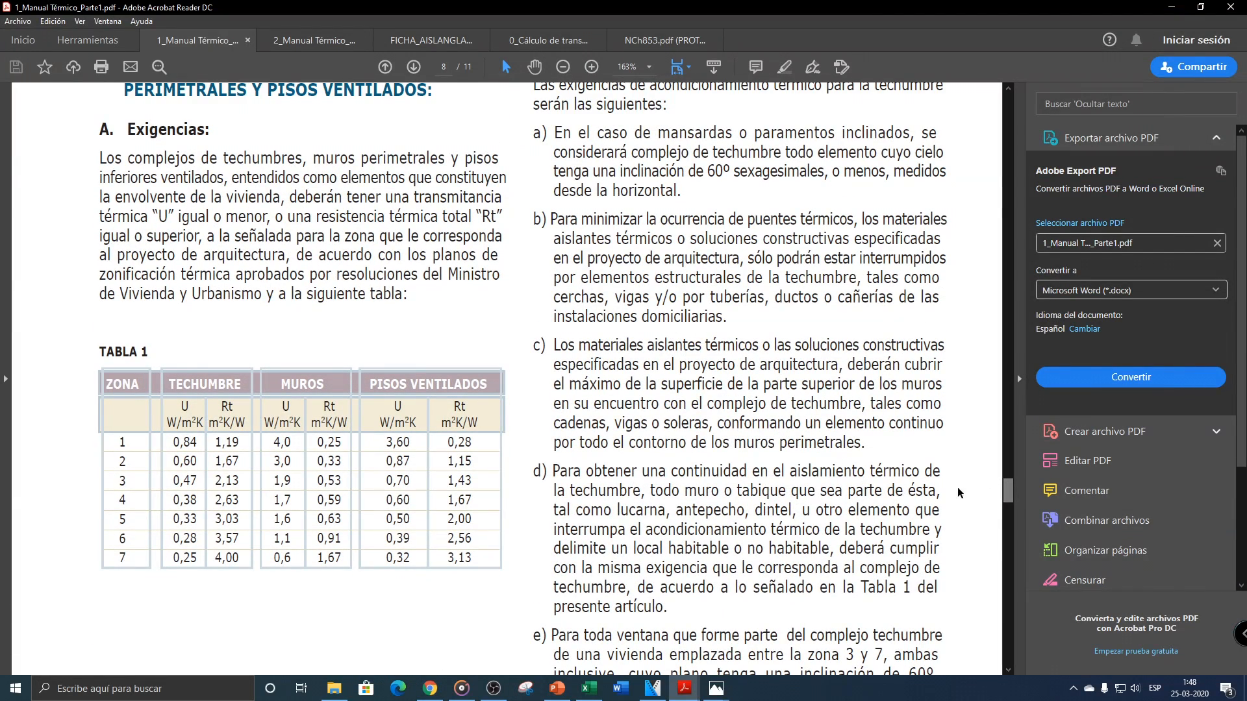
scroll(204, 304, up, 2)
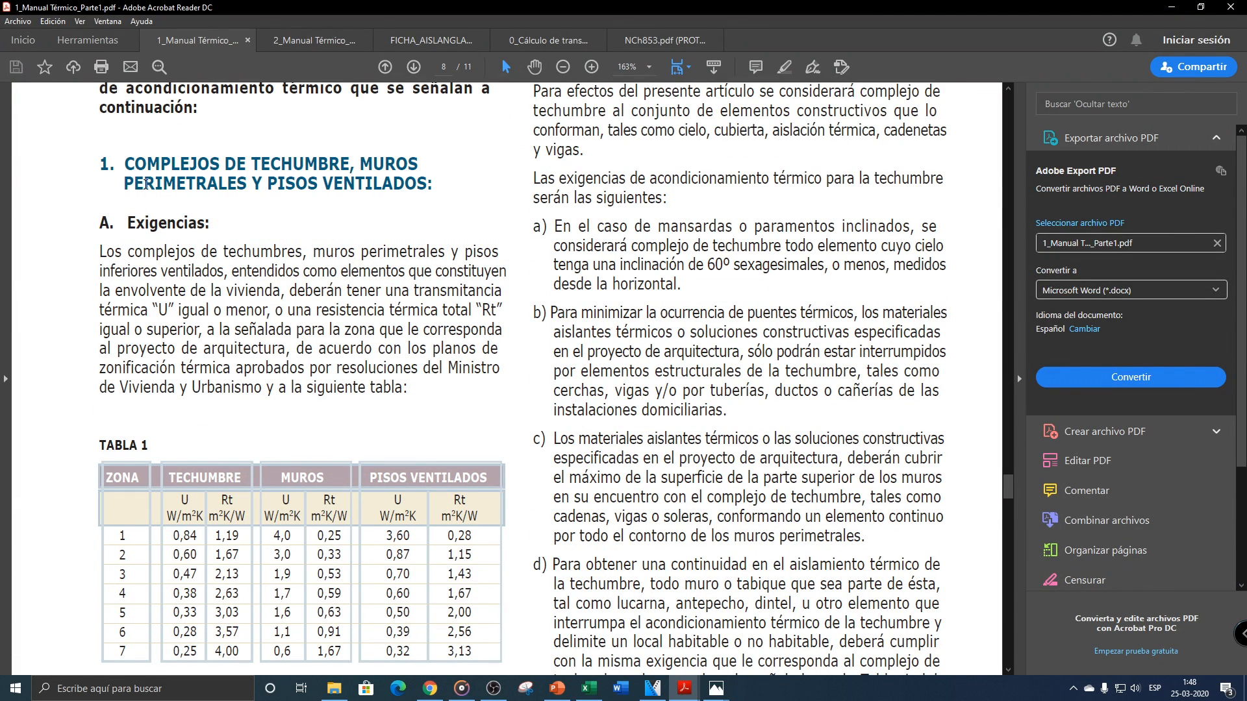
scroll(298, 181, down, 3)
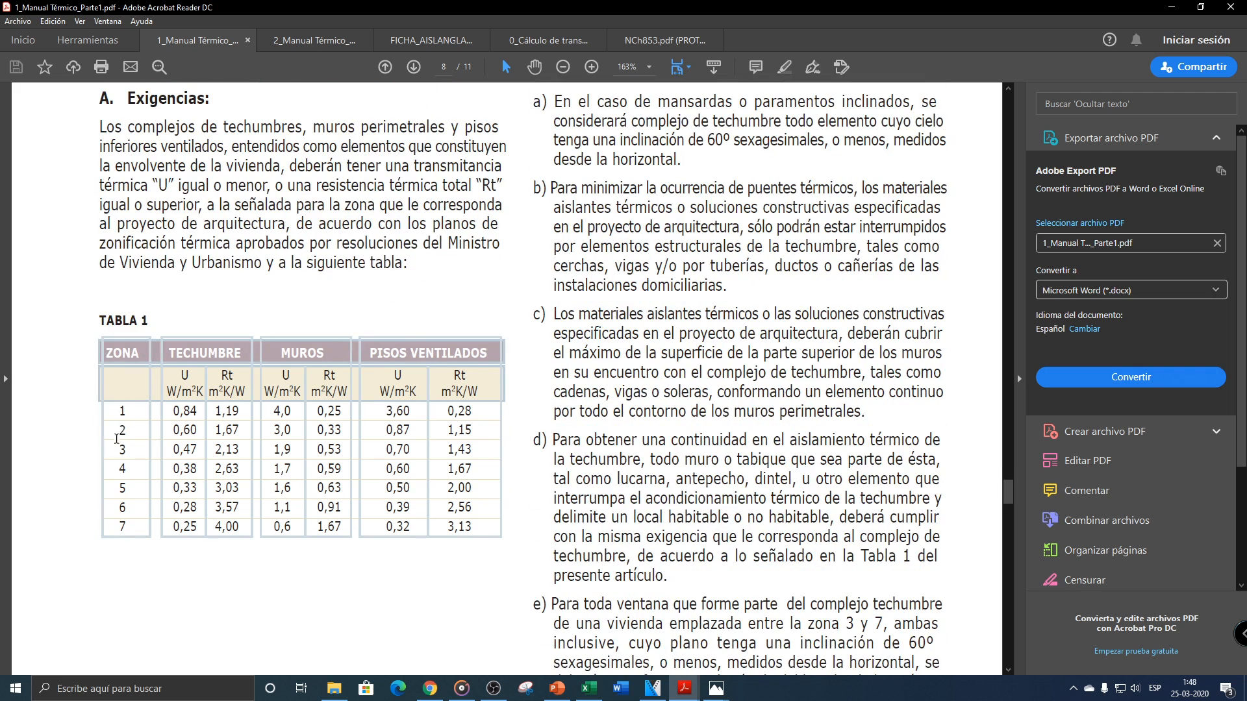
Step: Enlarge Tabla 1 and highlight its whole contents for zones 1 to 7
scroll(116, 438, up, 2)
scroll(145, 358, up, 1)
scroll(144, 356, down, 1)
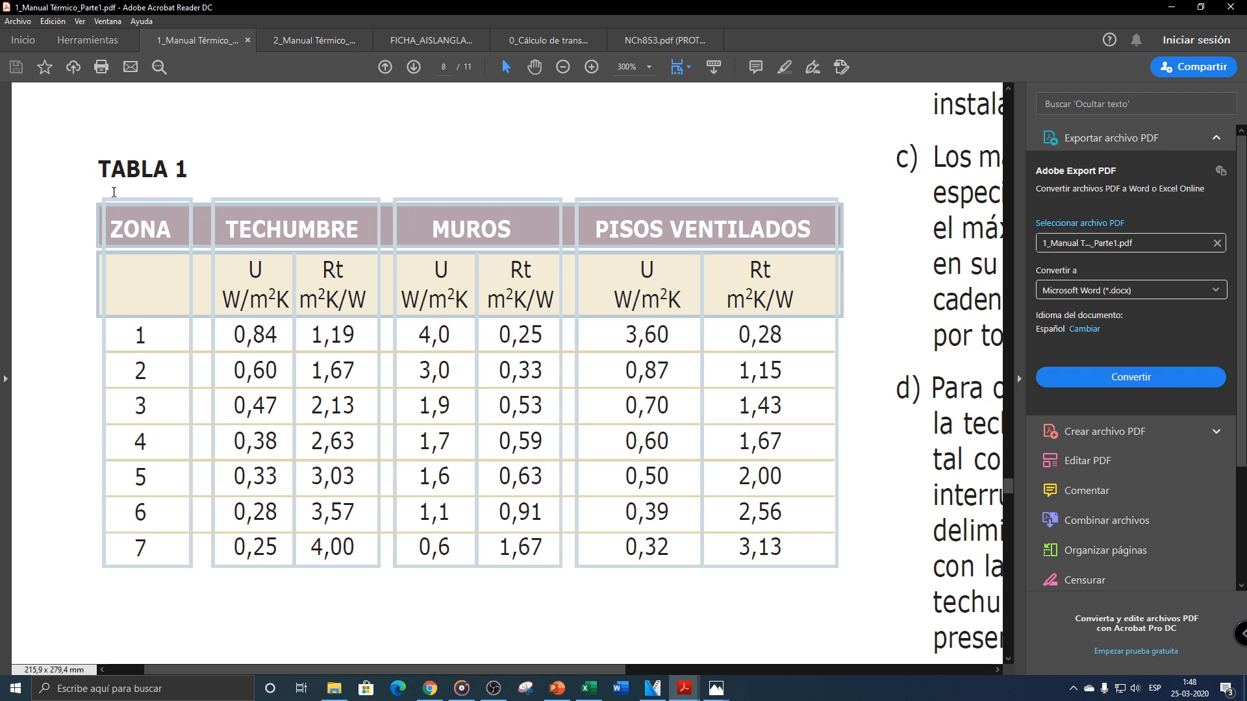
mouse_move(86, 192)
mouse_down()
mouse_move(315, 203)
mouse_move(148, 199)
mouse_up()
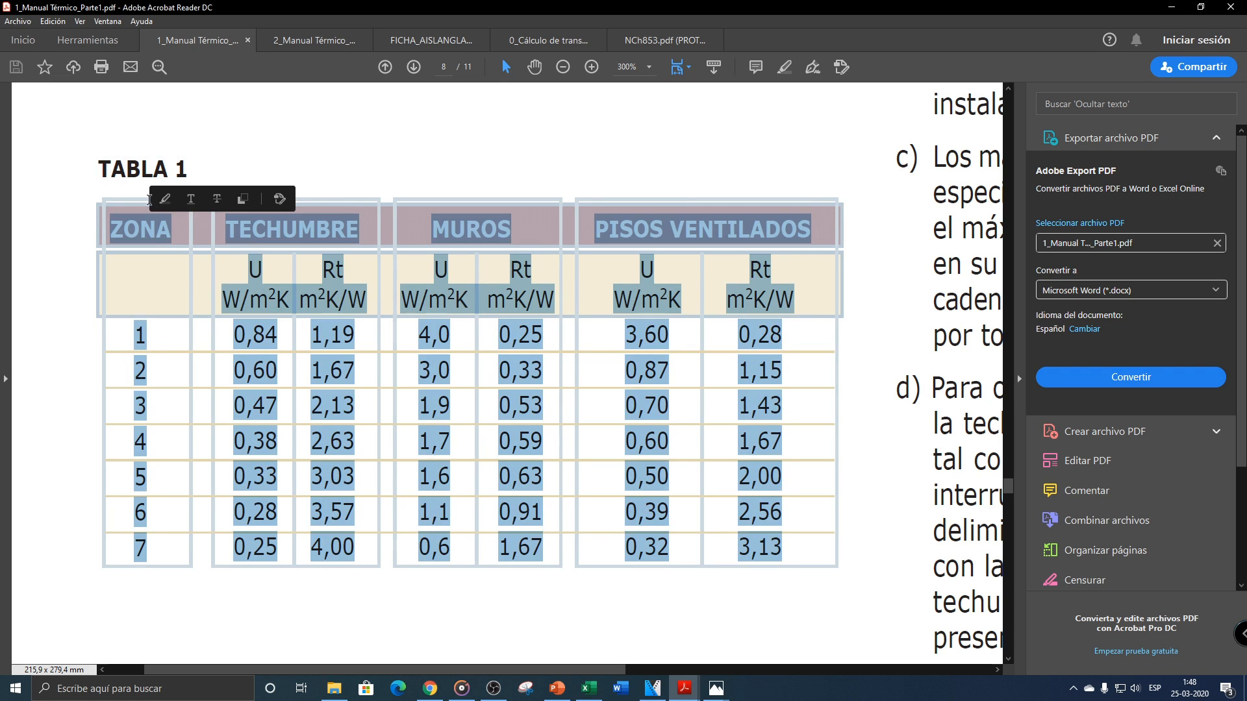
Step: Highlight the roof Rt and U headings of Tabla 1 and the requirement values for zones 1 to 7
click(407, 174)
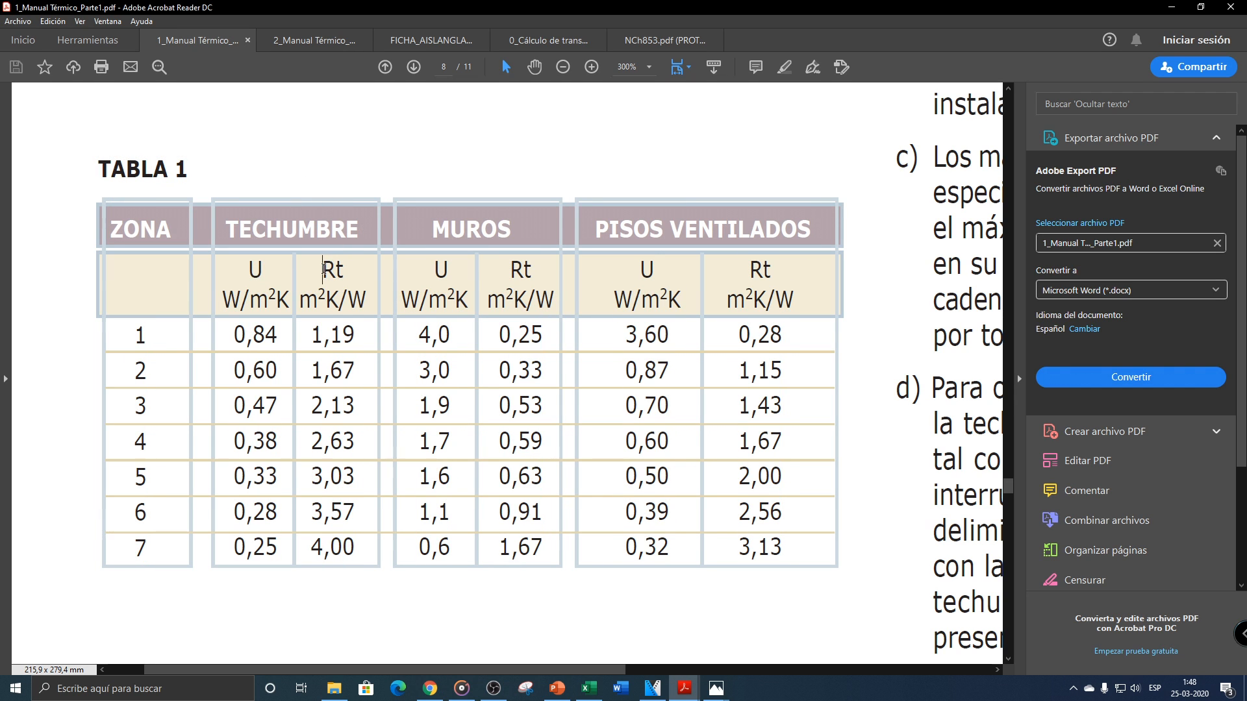
drag(323, 269, 352, 281)
drag(239, 267, 272, 270)
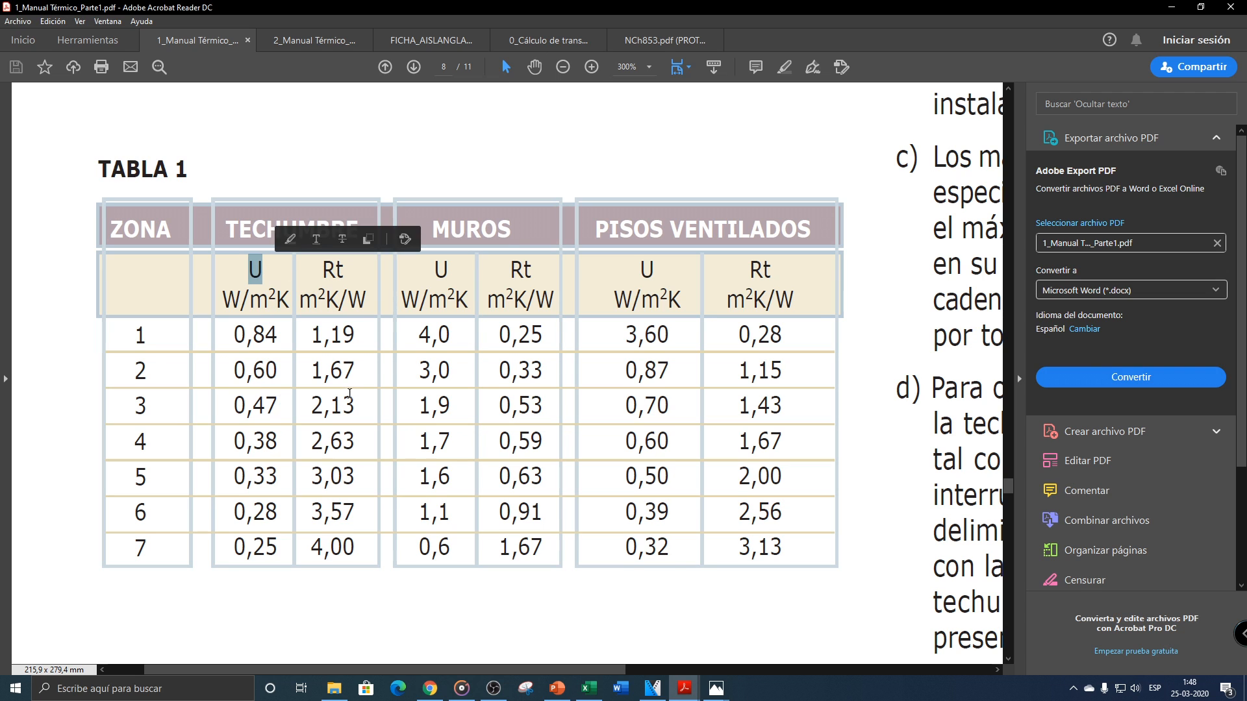
mouse_move(311, 330)
mouse_down()
mouse_move(441, 539)
mouse_move(776, 549)
mouse_up()
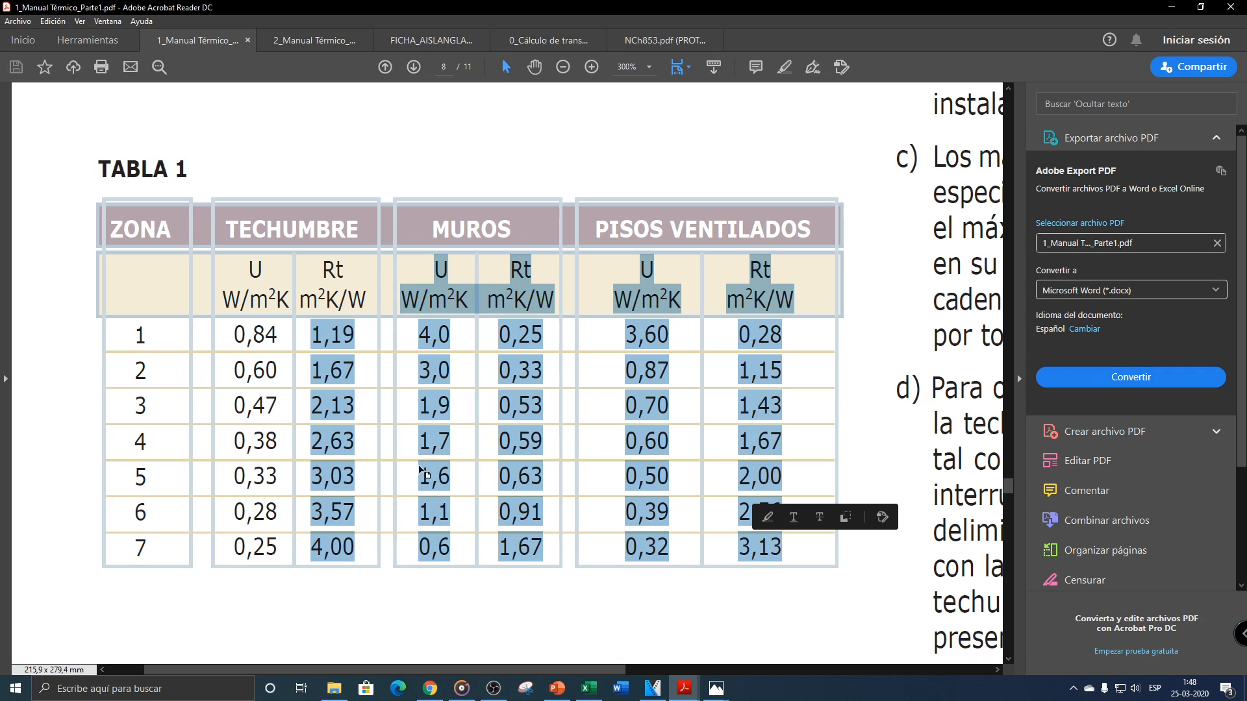
click(356, 546)
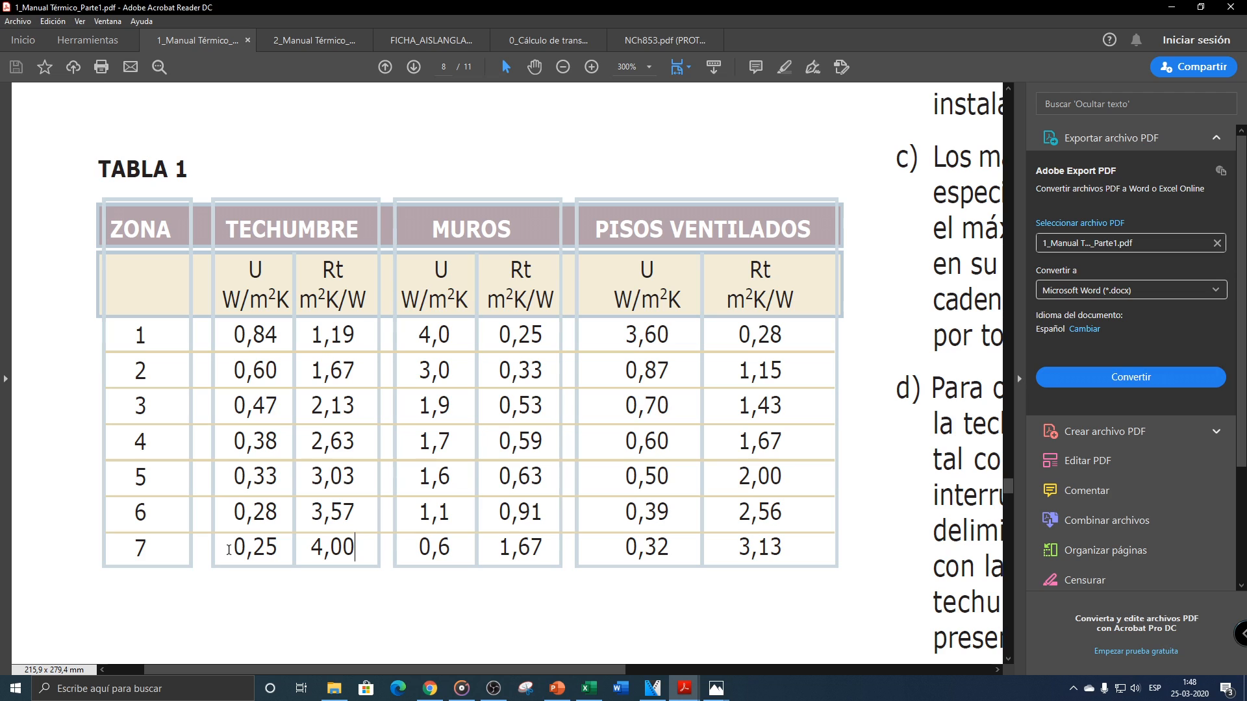
Step: Compare the roof U values of zones 6 and 7 in Tabla 1 by highlighting them in turn
drag(231, 542, 281, 546)
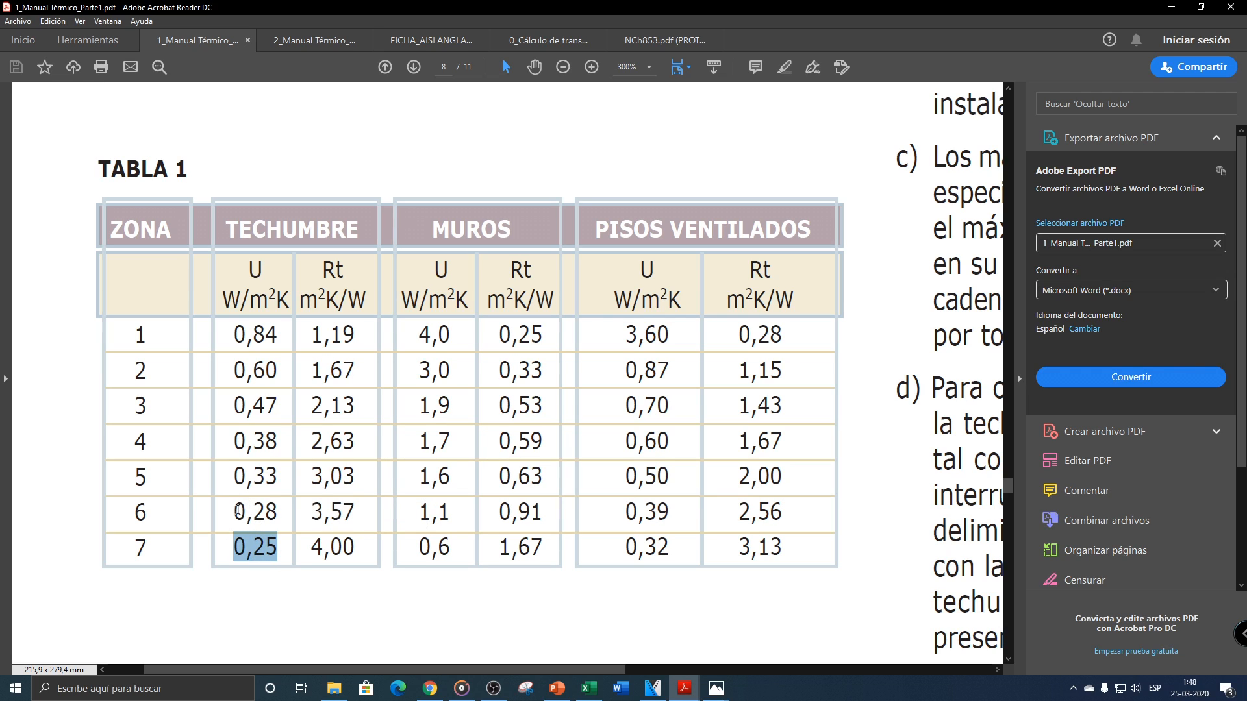
drag(234, 508, 280, 511)
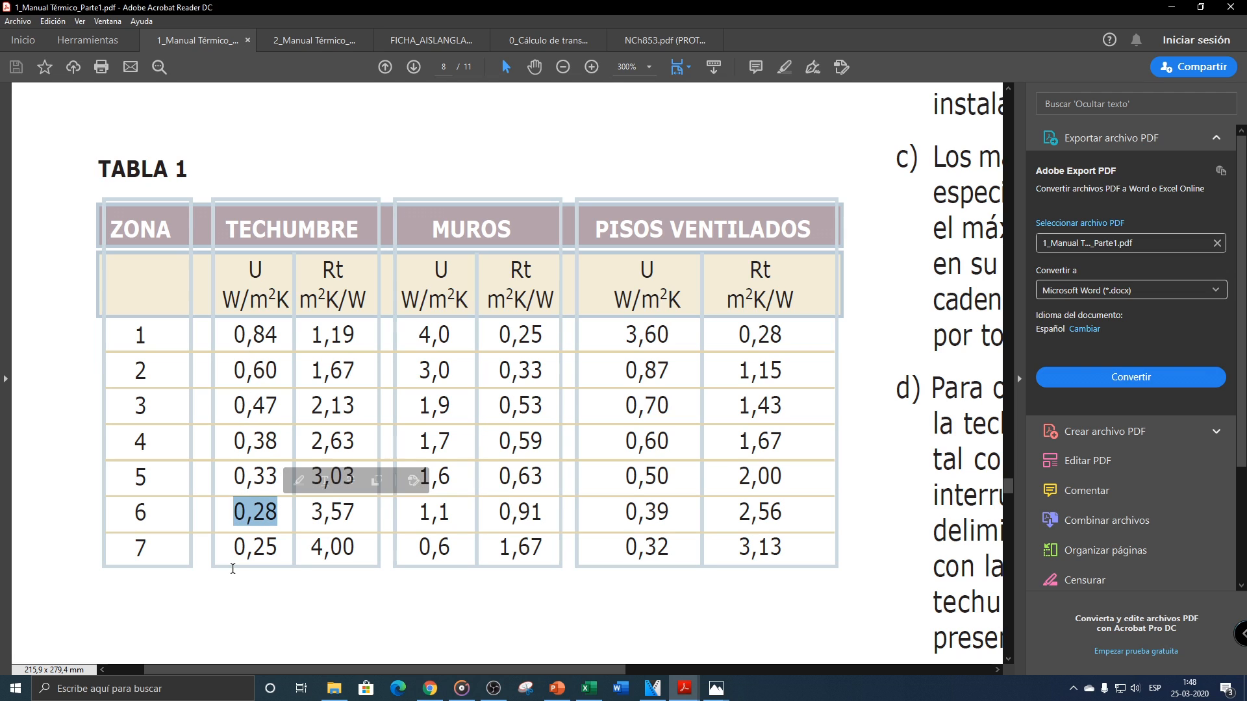
drag(230, 547, 282, 512)
drag(233, 547, 278, 546)
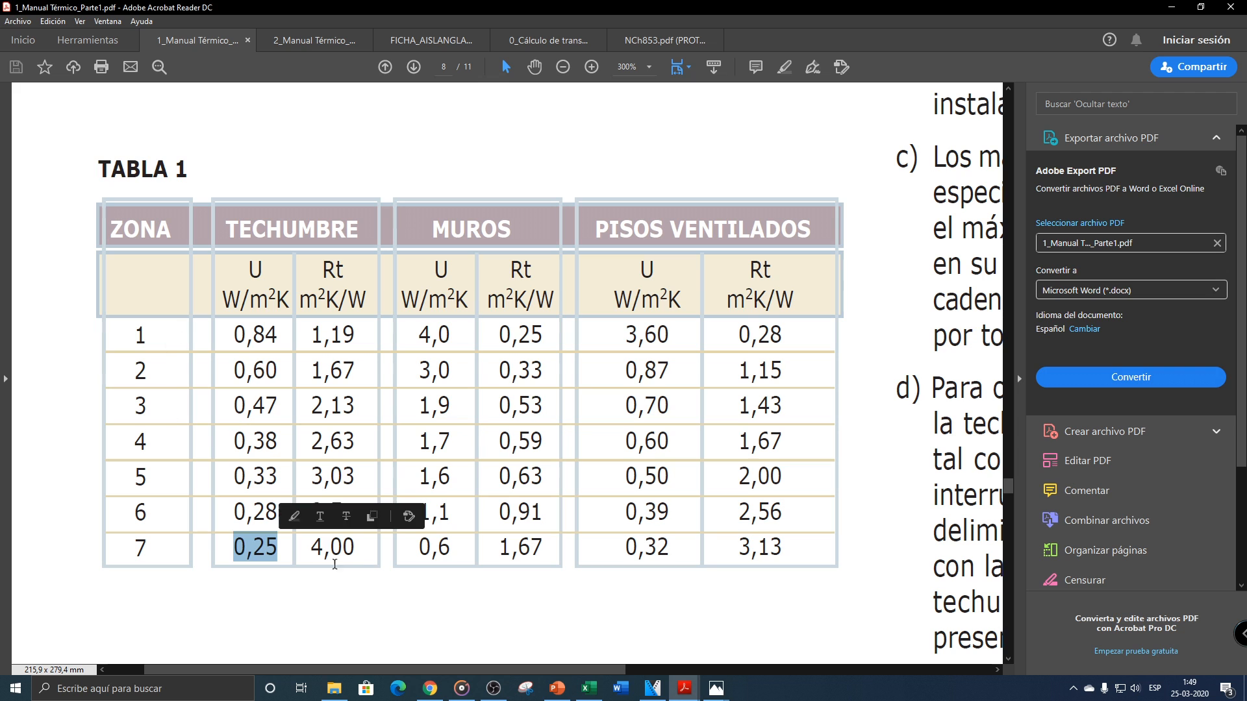
Step: Switch to the RESISTENCIAS TÉRMICAS workbook and check the thermal zone and its U, Rt and R*100 wall requirements on the Soluciones Térmicas sheet
click(589, 689)
click(117, 651)
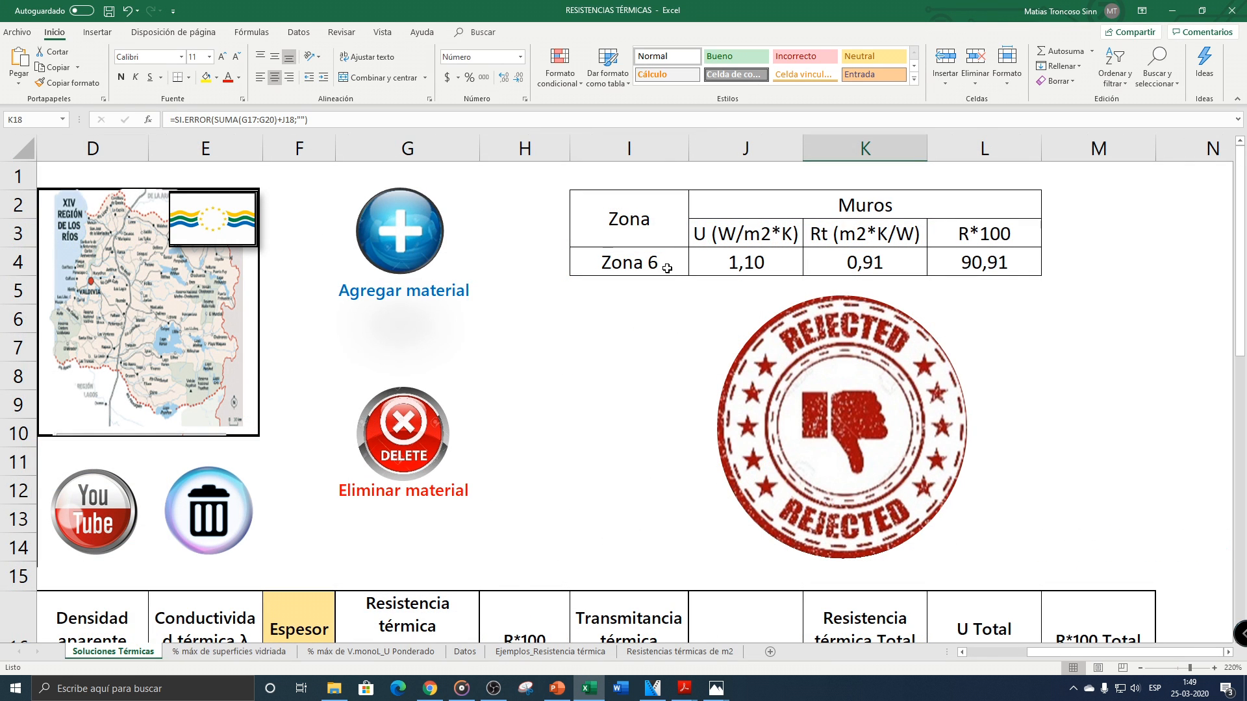
click(662, 263)
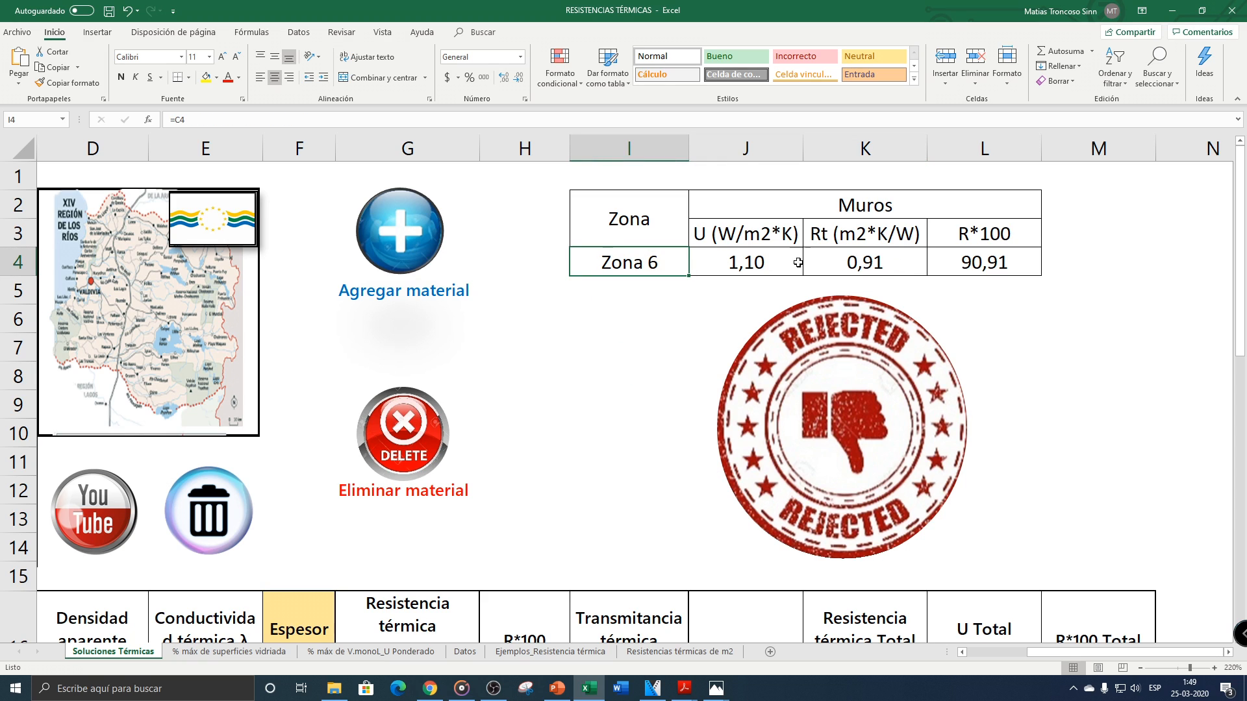
drag(746, 261, 954, 263)
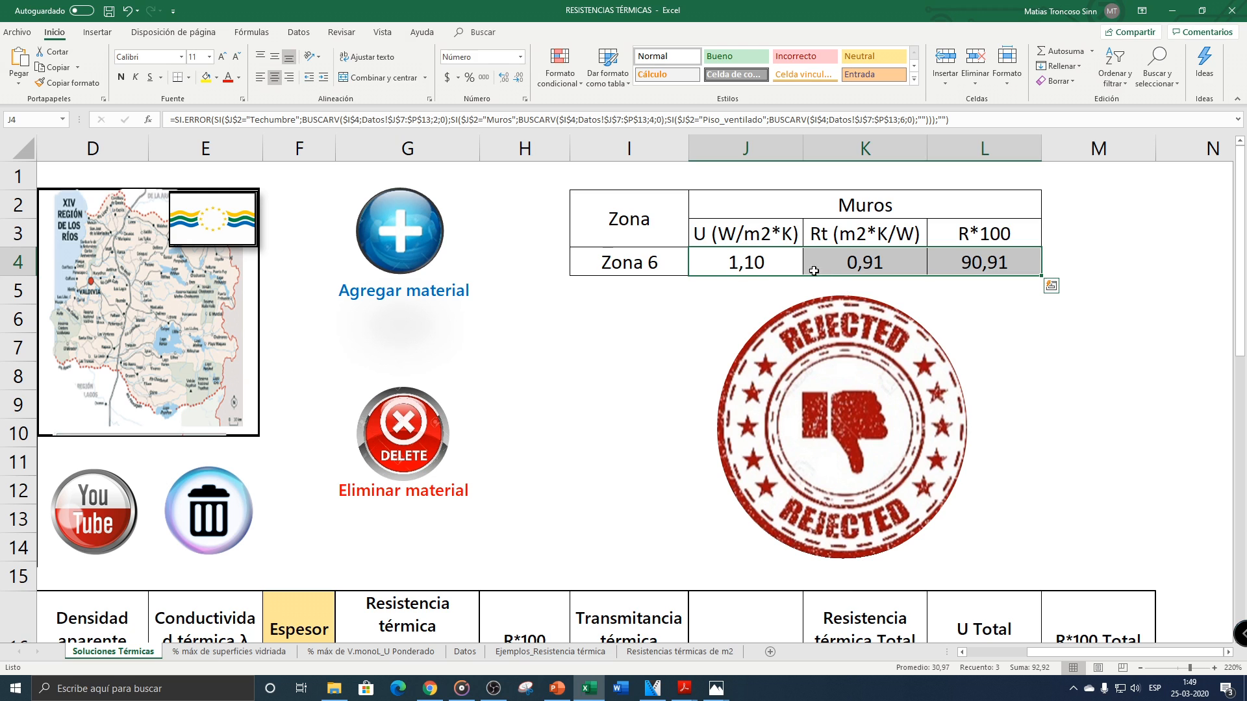
Step: Switch to 1_Manual Térmico_Parte1.pdf, capture all of Tabla 1 with Herramienta Recortes and copy the capture
click(684, 689)
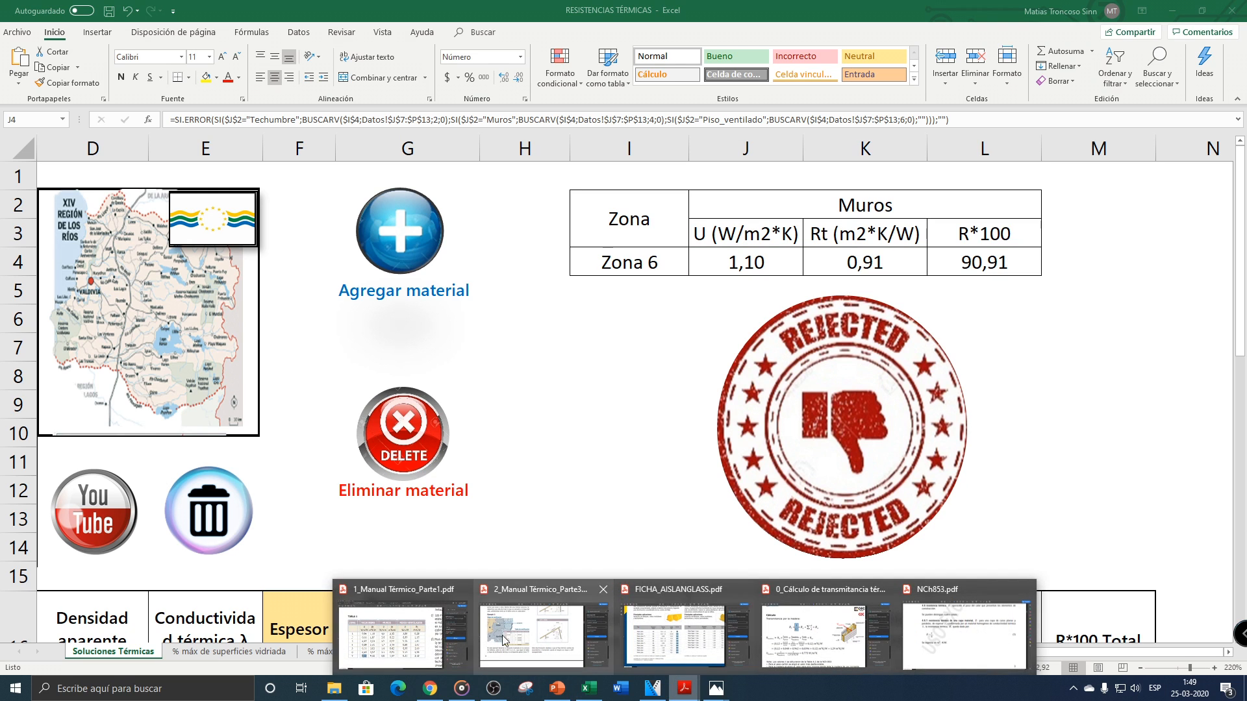
click(402, 643)
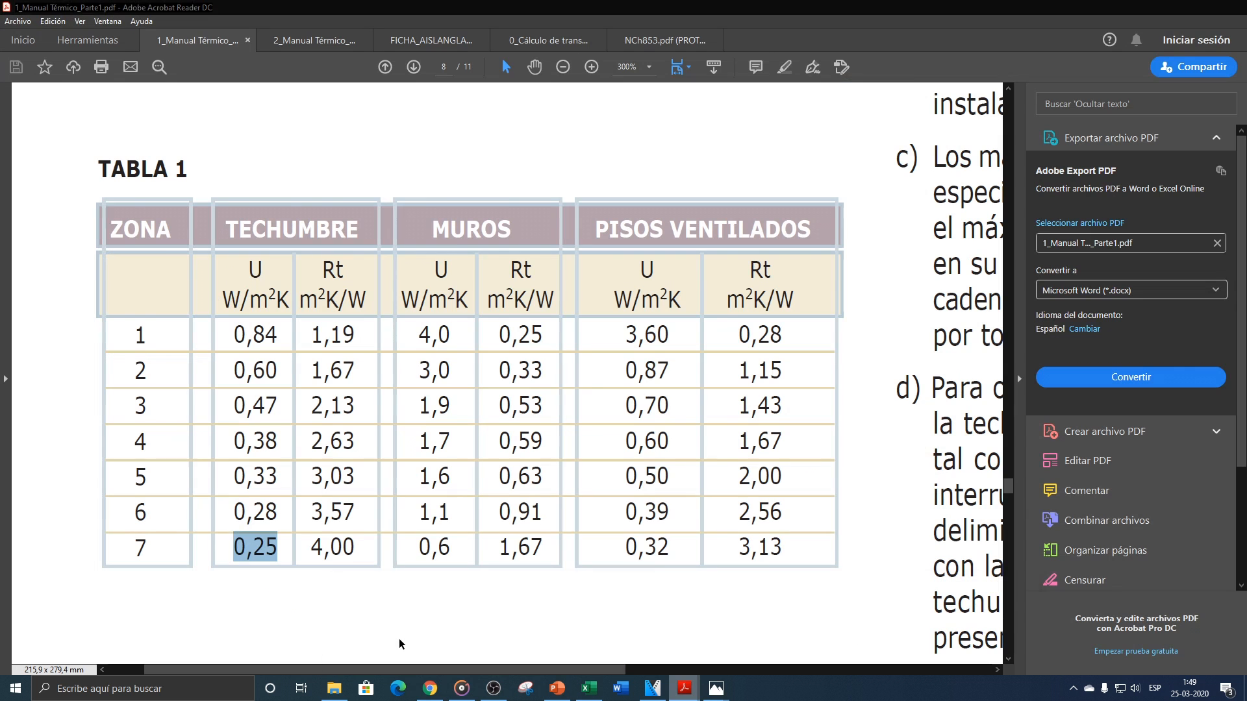
click(120, 516)
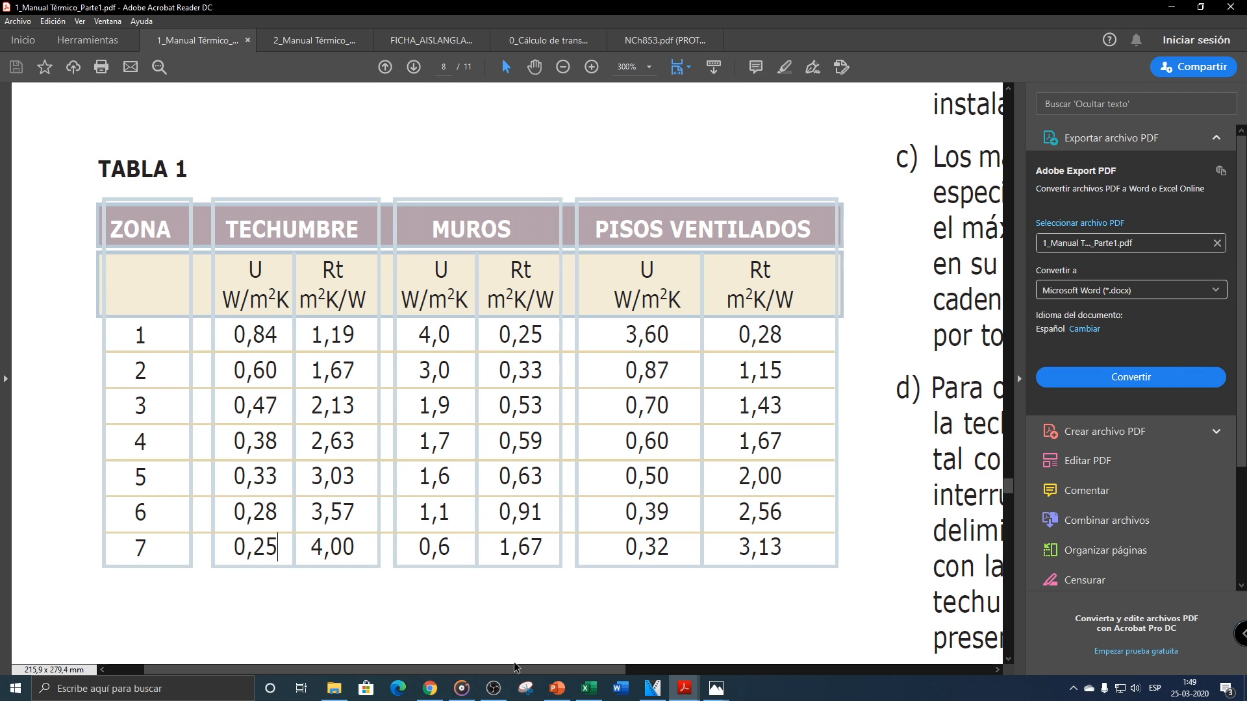
click(526, 689)
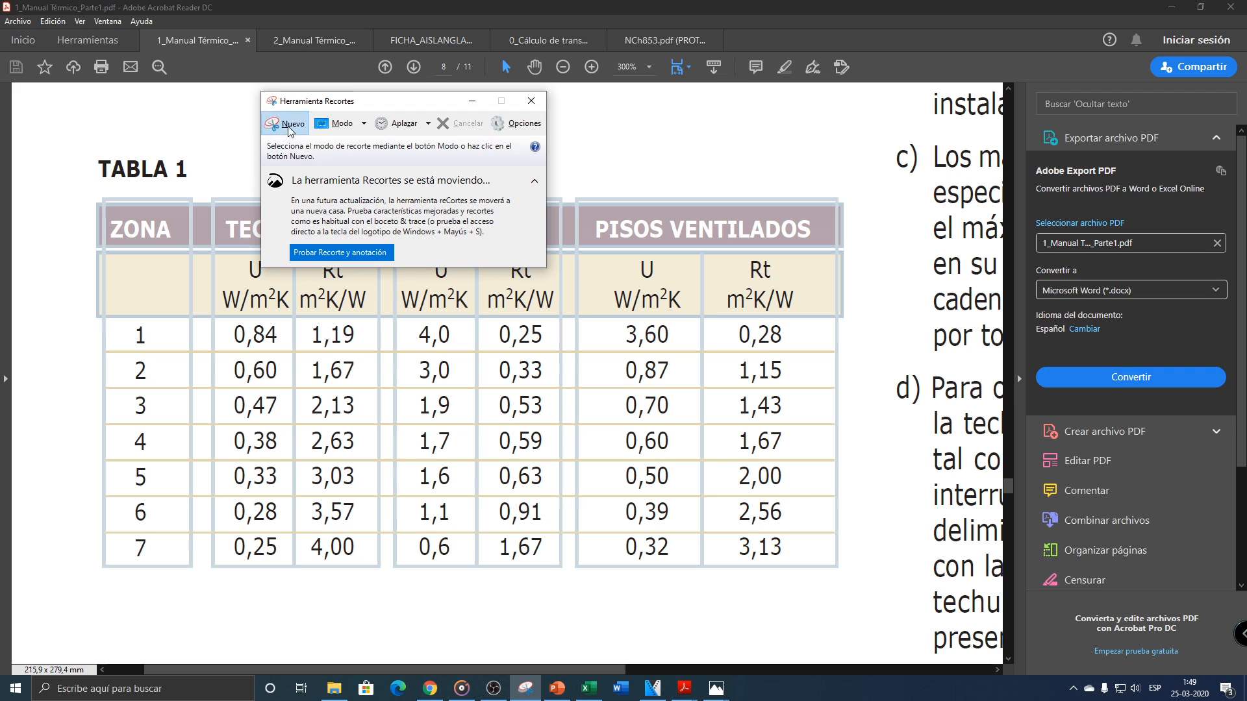
click(287, 126)
drag(89, 152, 851, 585)
right_click(565, 446)
click(596, 466)
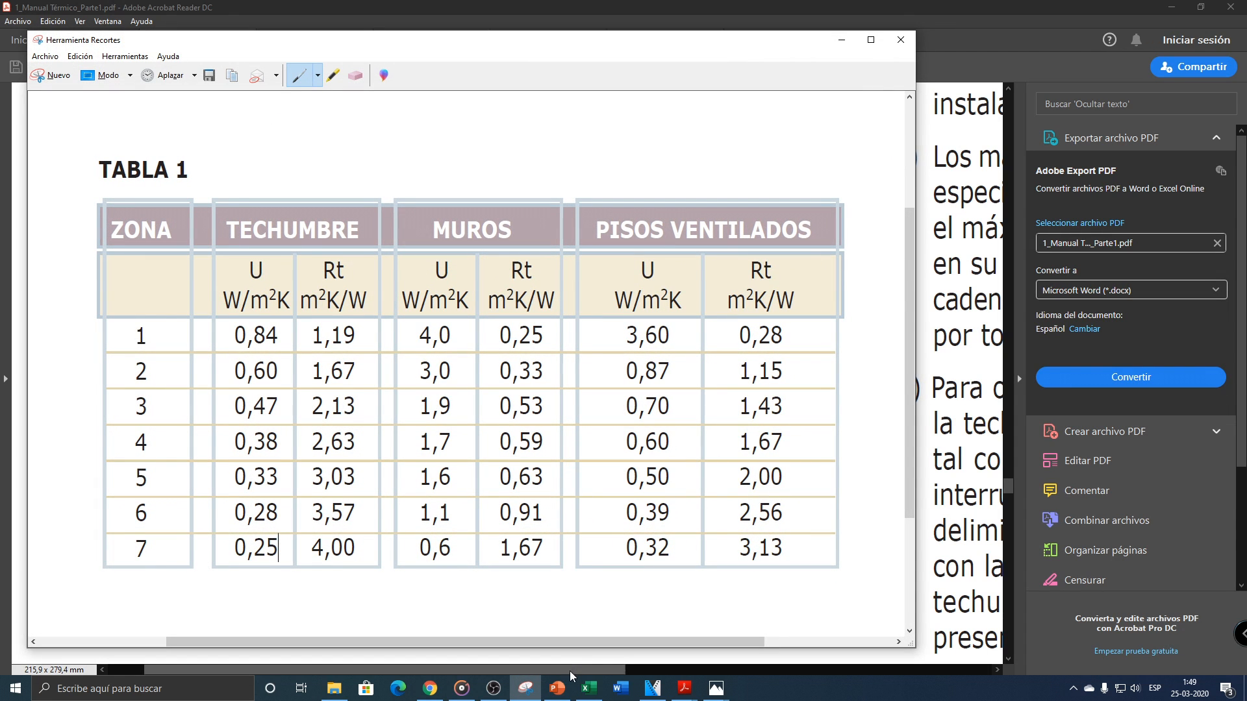
Step: Switch to the RESISTENCIAS TÉRMICAS workbook and paste the captured Tabla 1 at cell I9 of the Soluciones Térmicas sheet
click(589, 688)
click(590, 407)
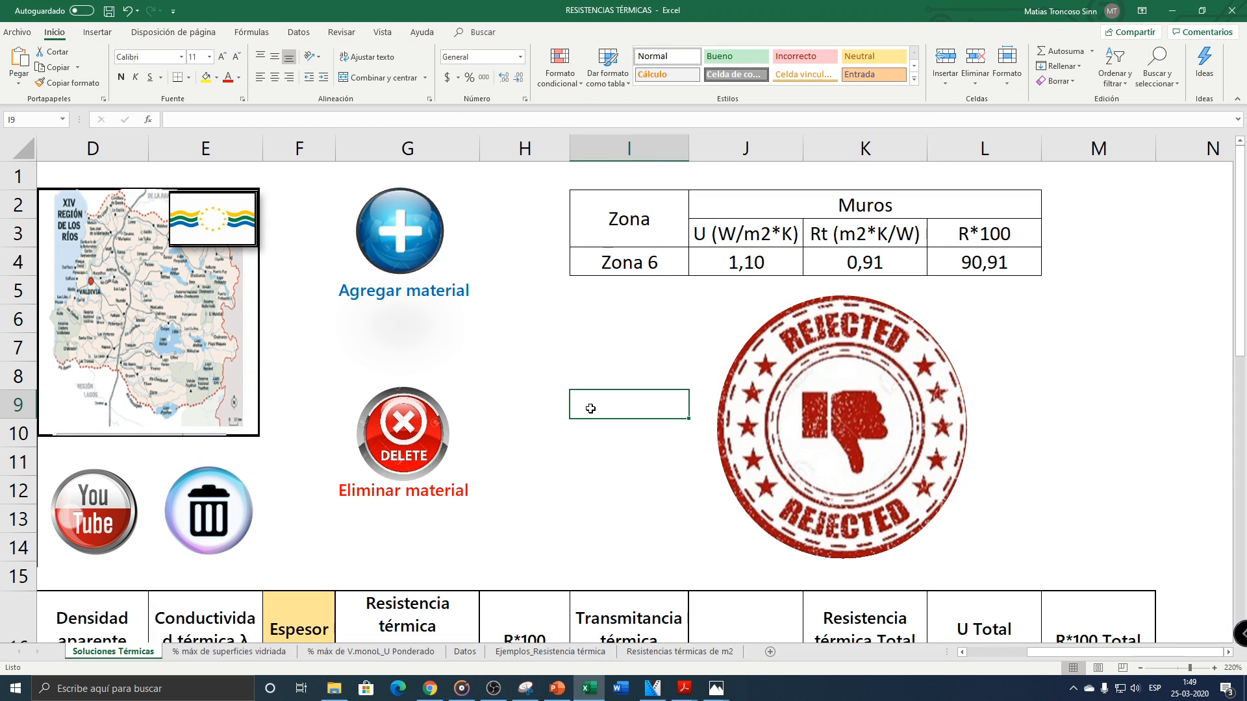
scroll(591, 407, down, 2)
key(ctrl+v)
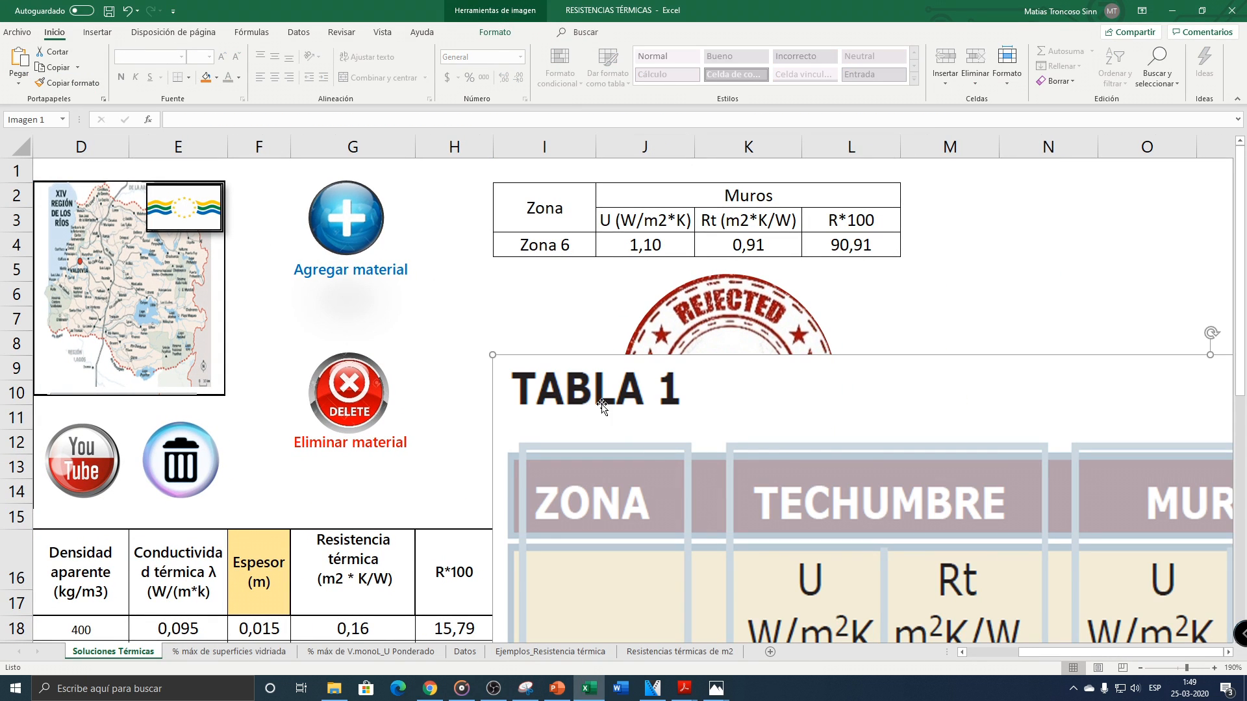
Step: Shrink the pasted Tabla 1 picture and place it beside the zone requirements, over about columns M to Q and rows 1 to 11
scroll(586, 411, down, 5)
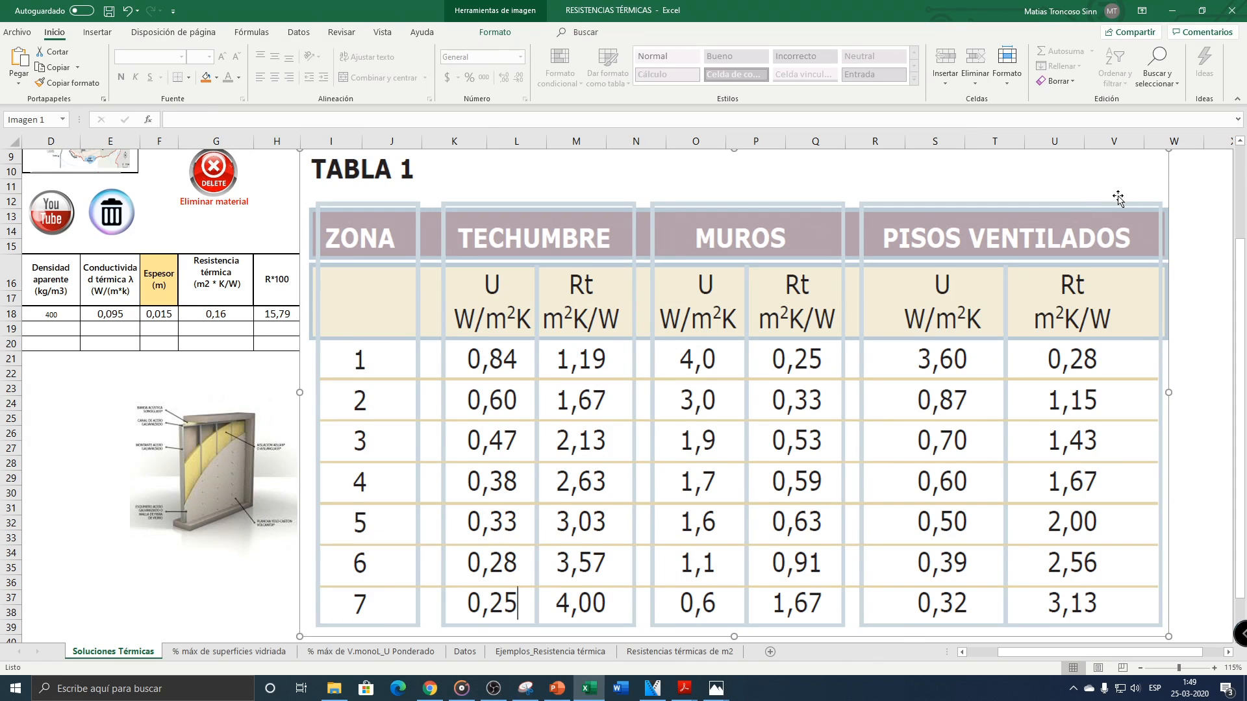
drag(1119, 199, 1105, 242)
drag(1153, 192, 571, 516)
drag(429, 549, 573, 263)
scroll(573, 262, up, 1)
drag(548, 363, 697, 243)
scroll(507, 239, up, 4)
scroll(506, 239, up, 1)
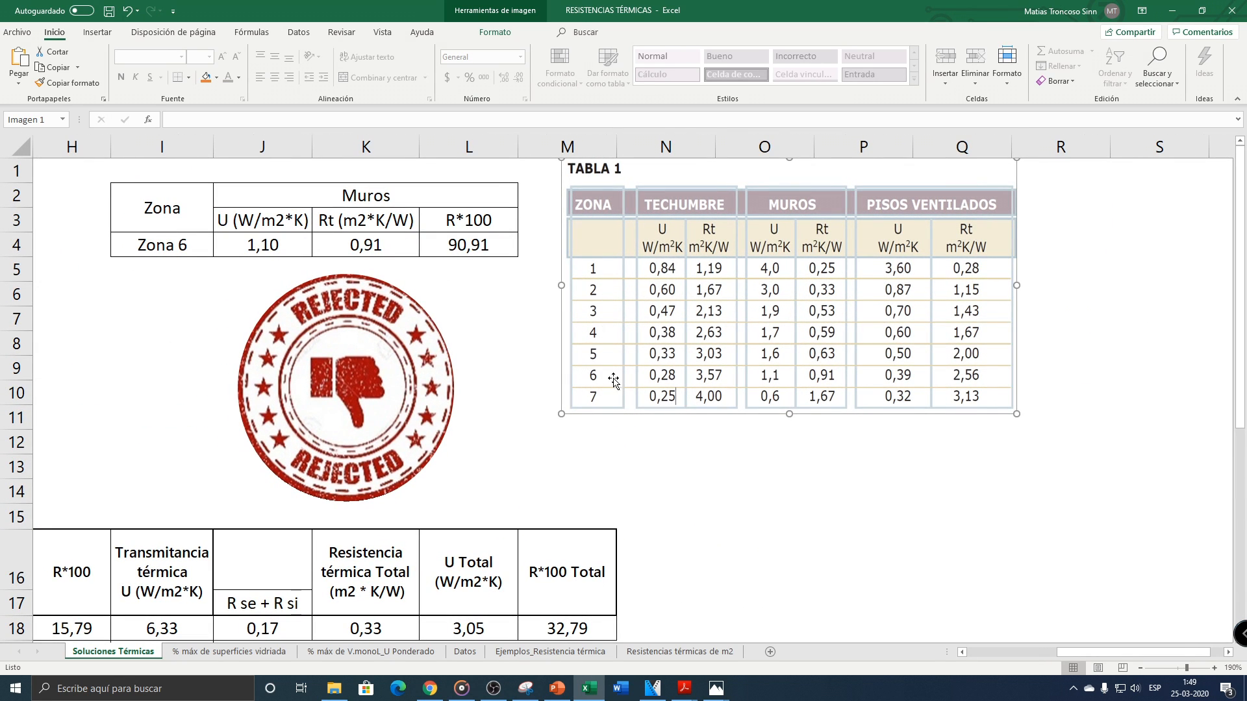
Step: Check the solution type heading in the zone requirements, and set Solución constructiva to Piso_Ventilado
click(377, 196)
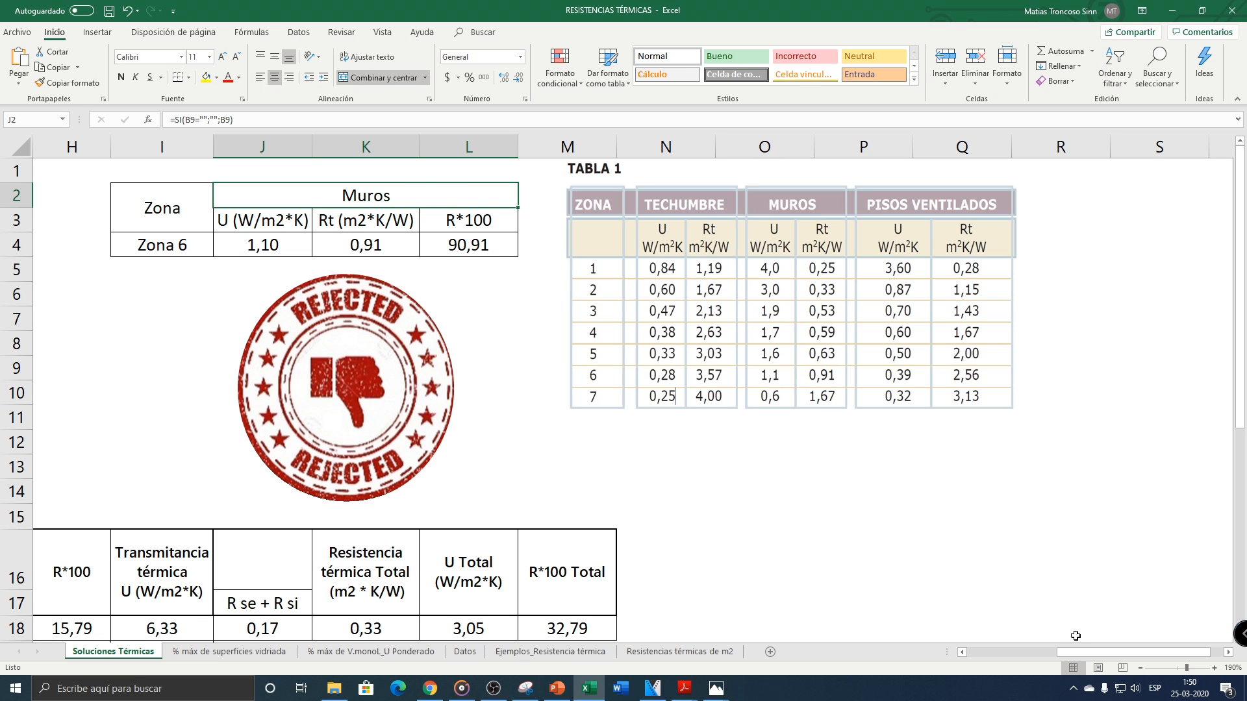
drag(1088, 651, 958, 655)
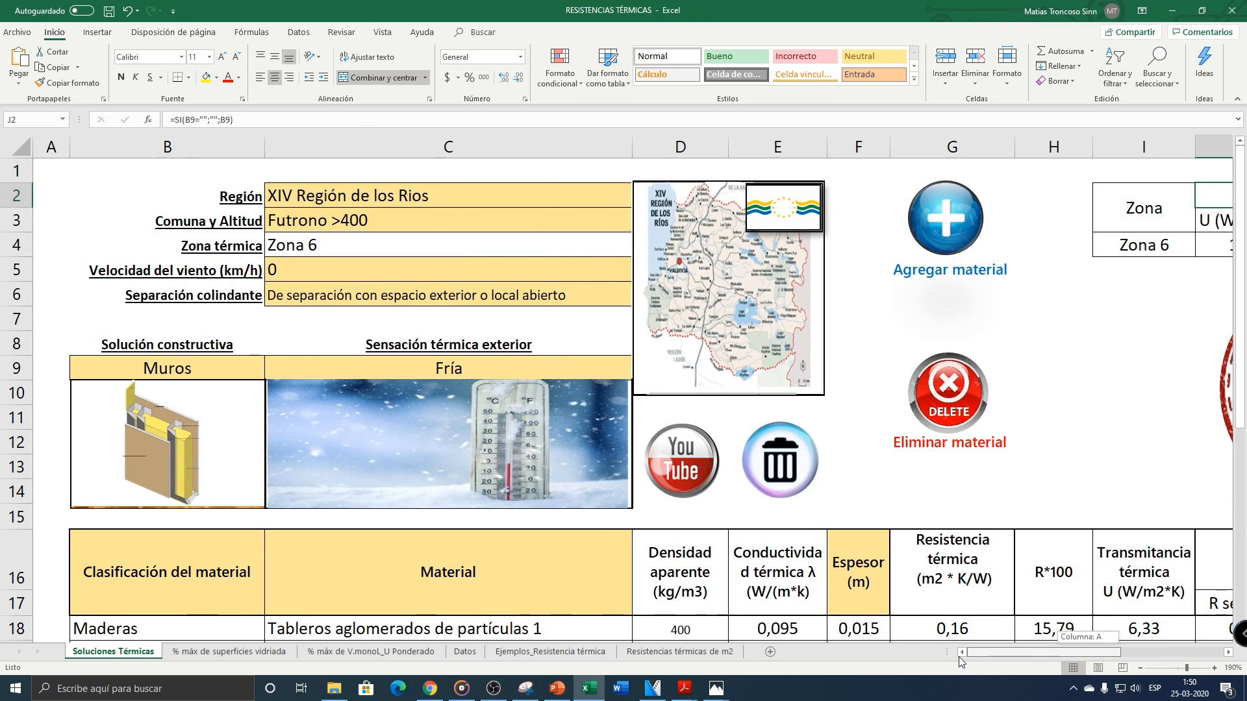
click(174, 358)
click(270, 373)
click(220, 389)
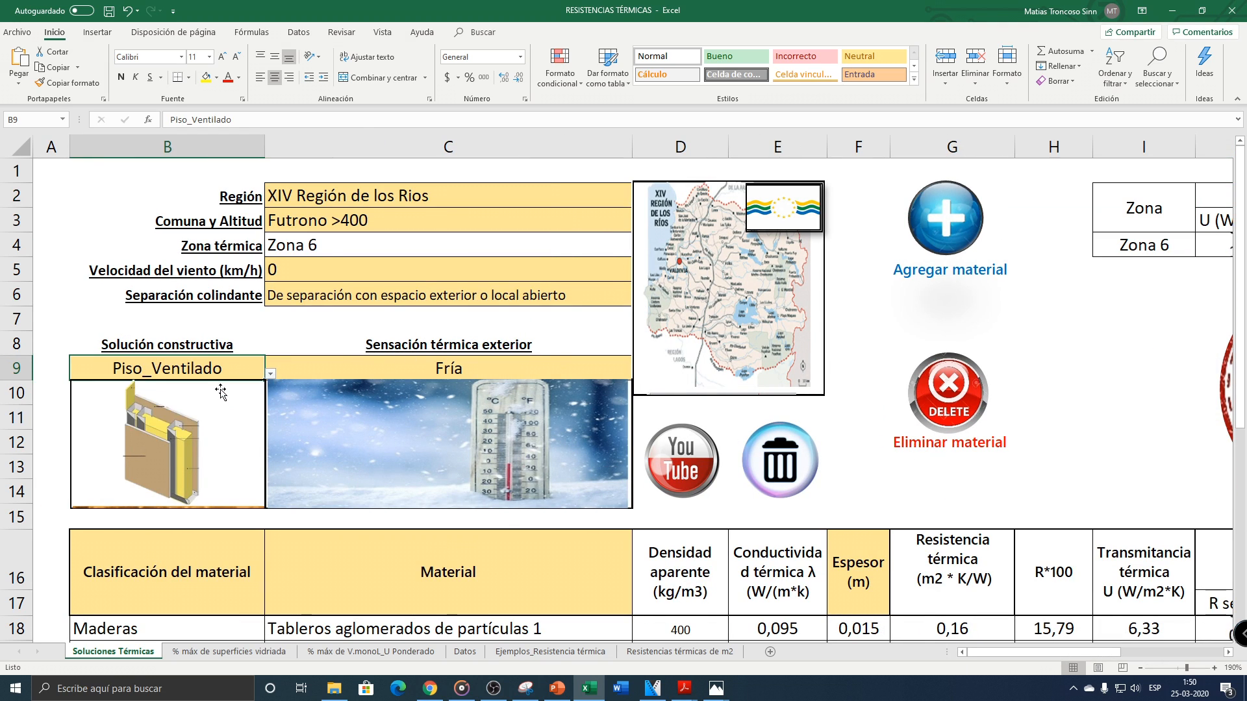
Step: Compare the Piso_Ventilado requirements of Zona 6 with the zone 6 row in the pasted Tabla 1
drag(989, 649, 1073, 645)
drag(413, 189, 578, 245)
drag(295, 186, 393, 246)
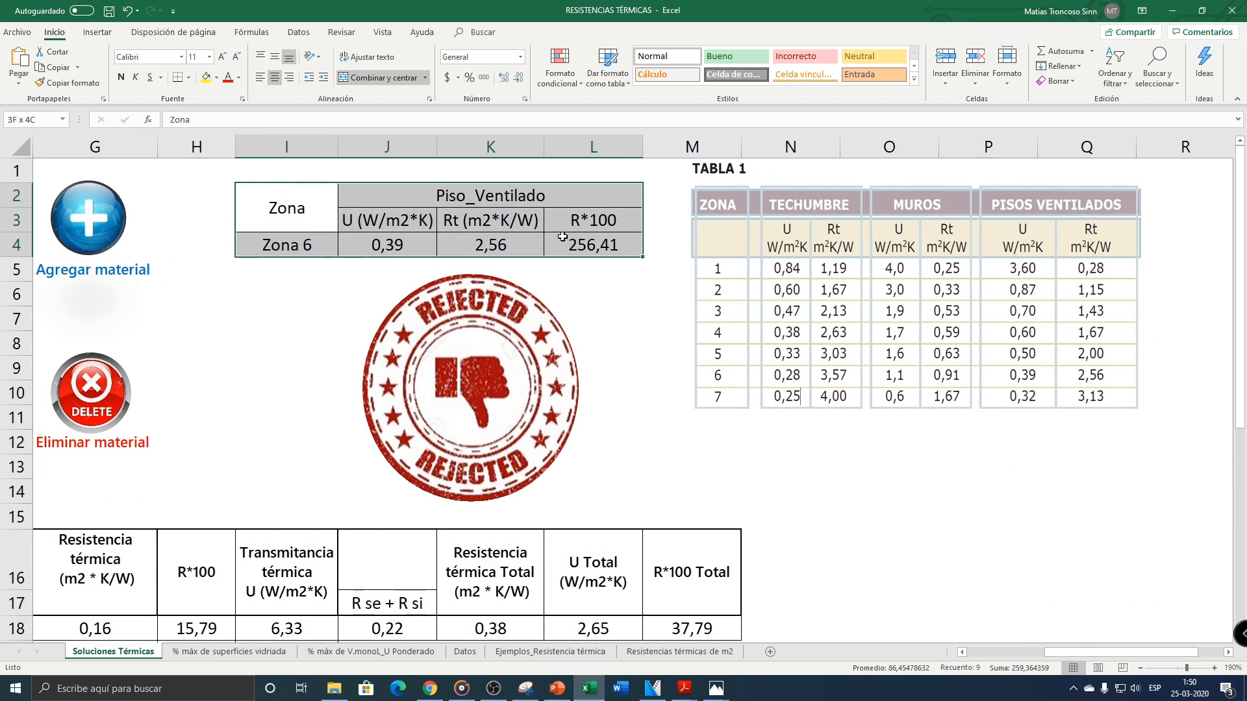
click(297, 248)
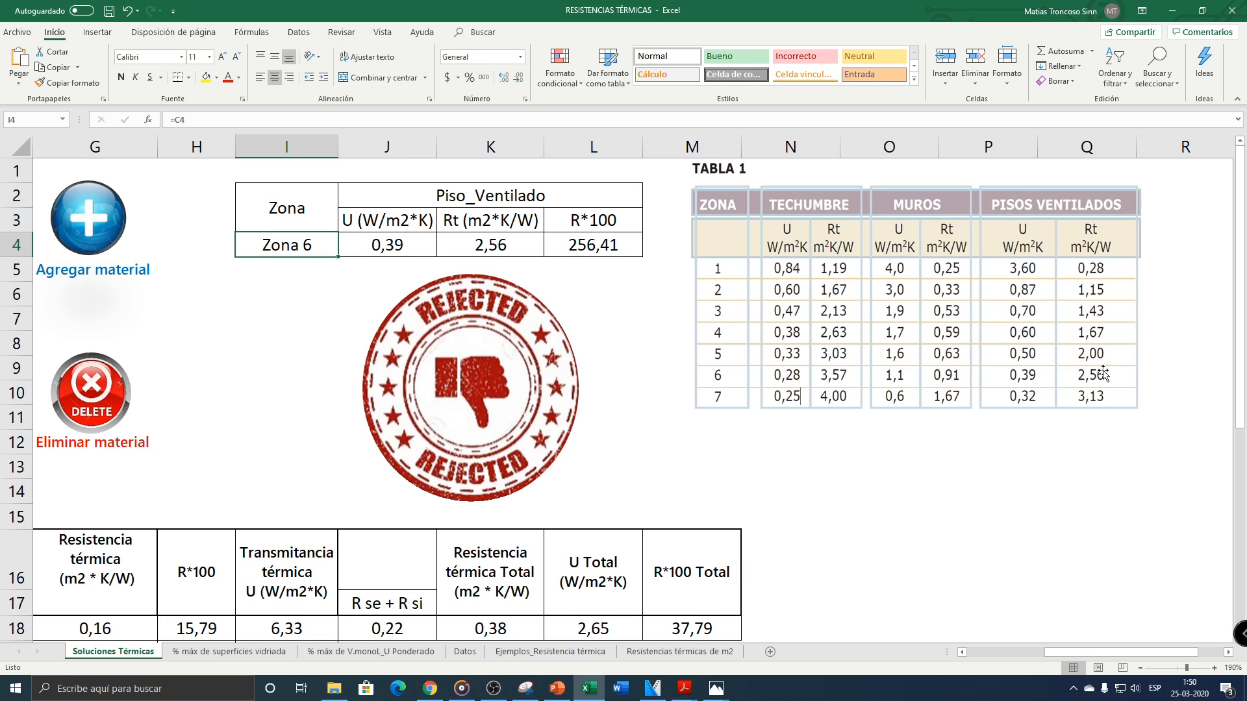
click(523, 240)
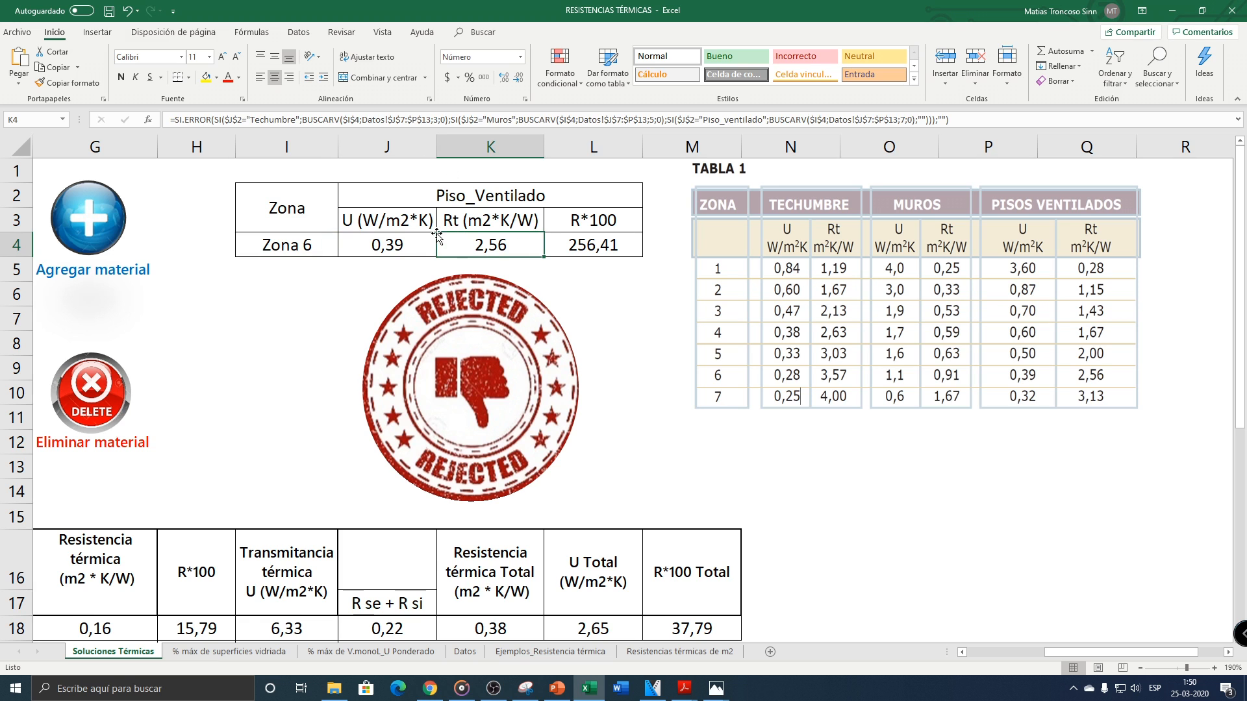
Step: Inspect the R*100 formula in L4 and the Rt value it depends on in the zone requirements
scroll(437, 237, up, 2)
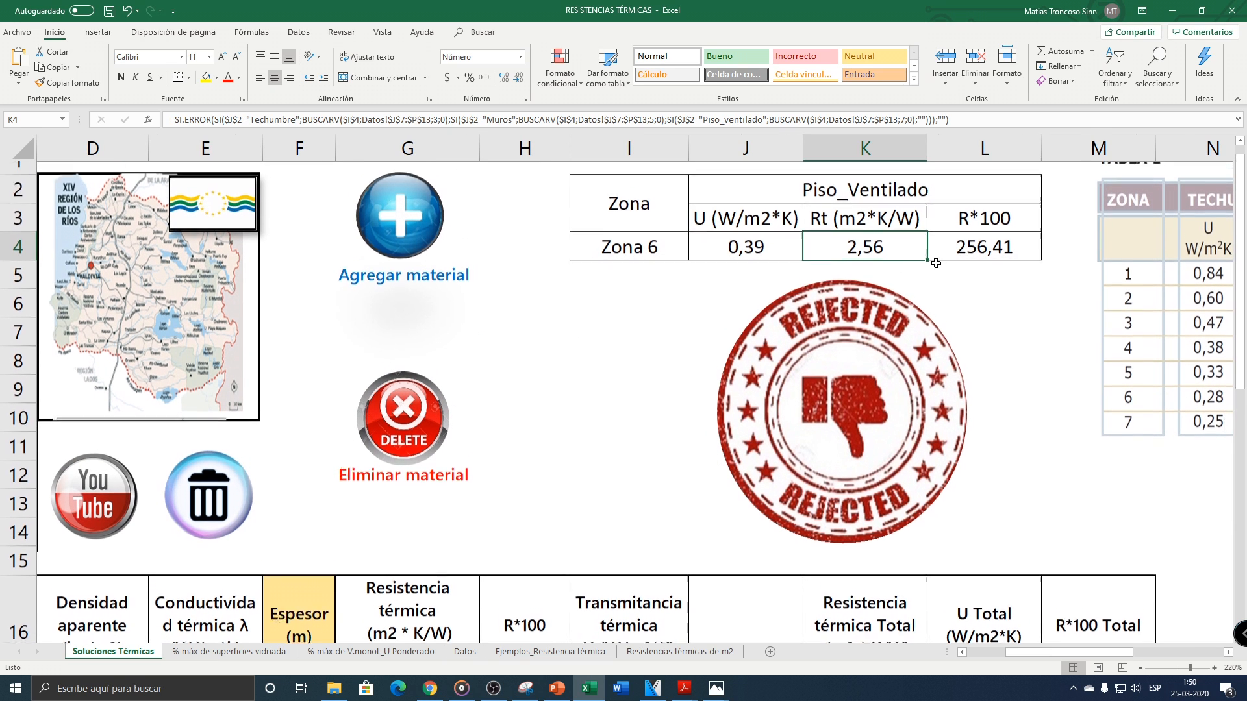
scroll(936, 263, up, 1)
scroll(924, 272, down, 1)
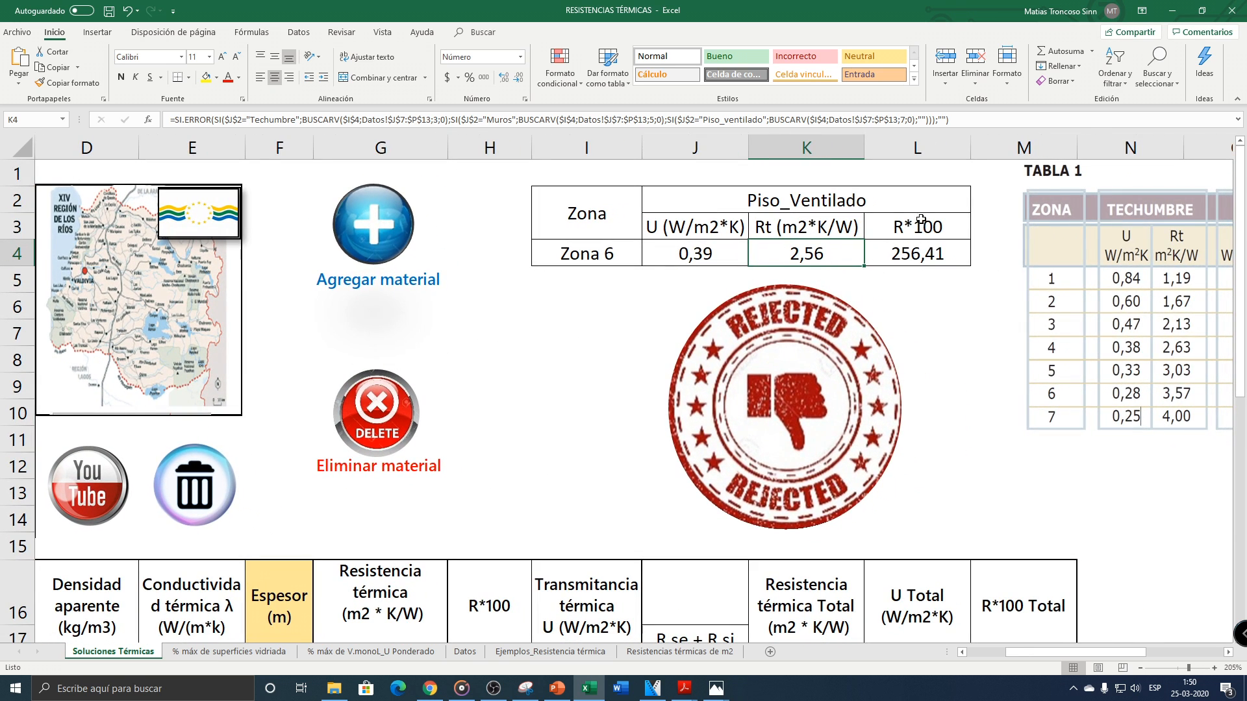
double_click(925, 253)
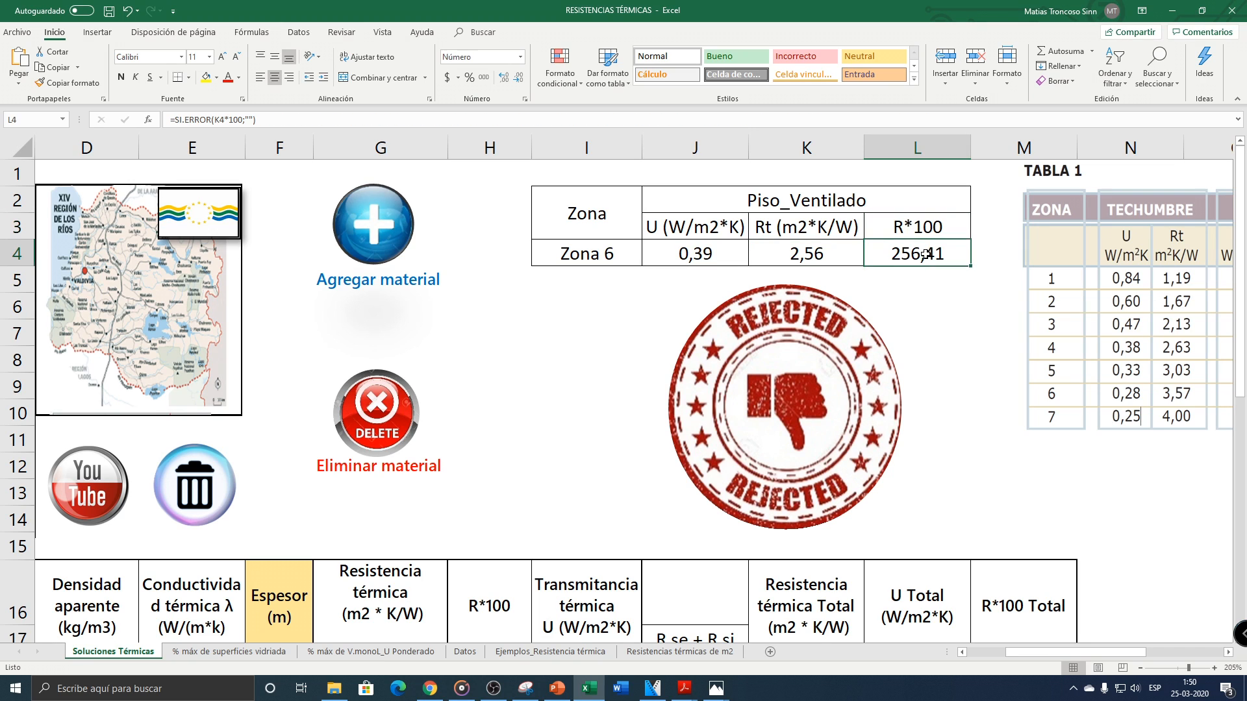
click(846, 253)
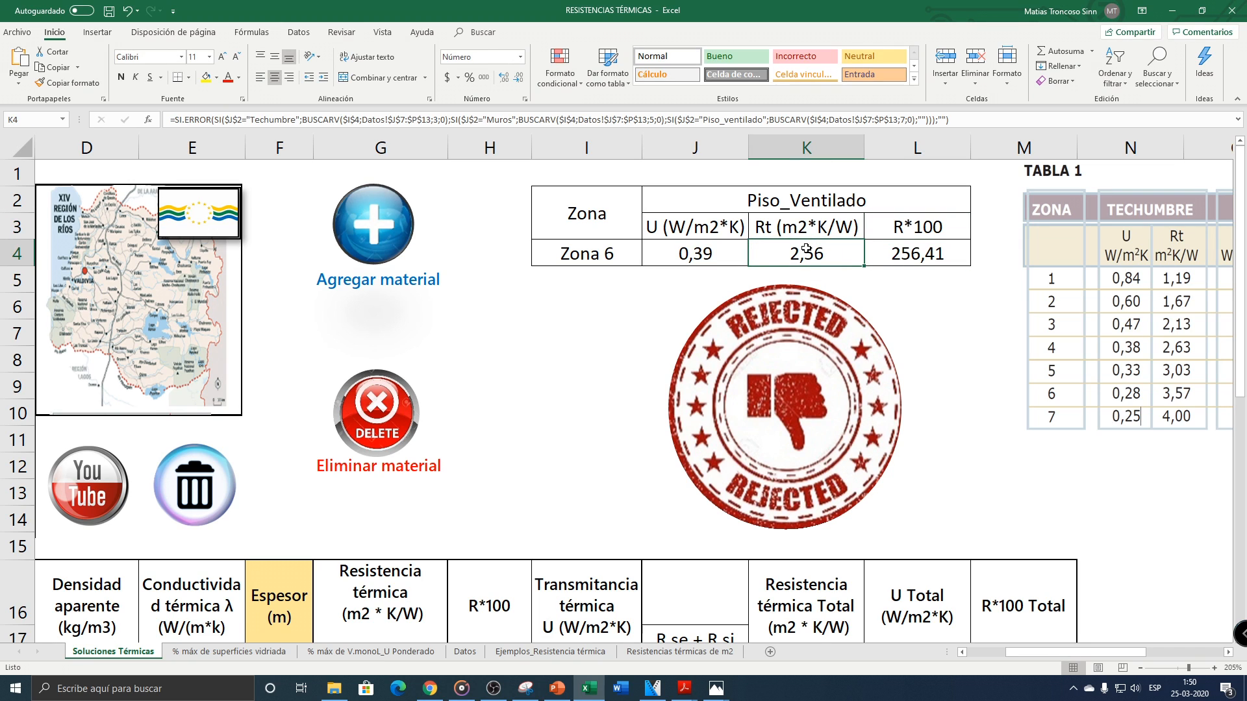
click(910, 221)
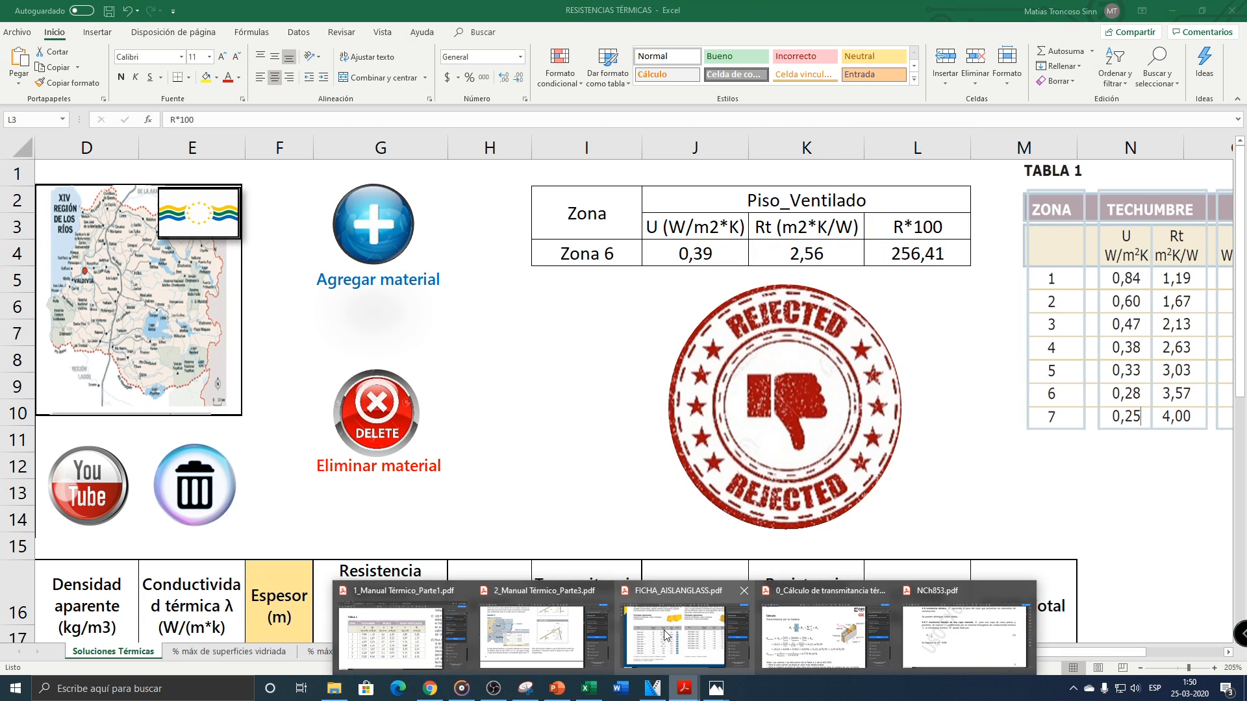
Step: Examine the resistance factor and thickness on the roll in FICHA_AISLANGLASS.pdf, and return to the Soluciones Térmicas sheet in Excel
click(662, 635)
drag(1011, 267, 1002, 120)
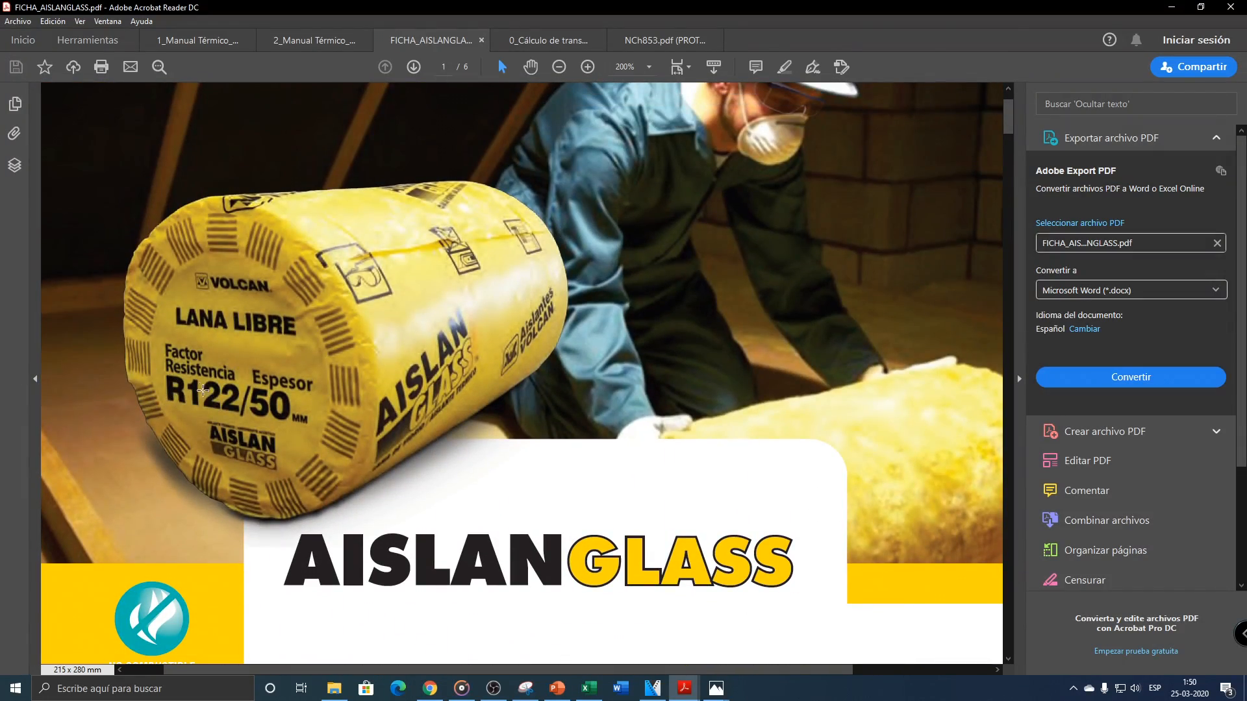
scroll(204, 391, up, 4)
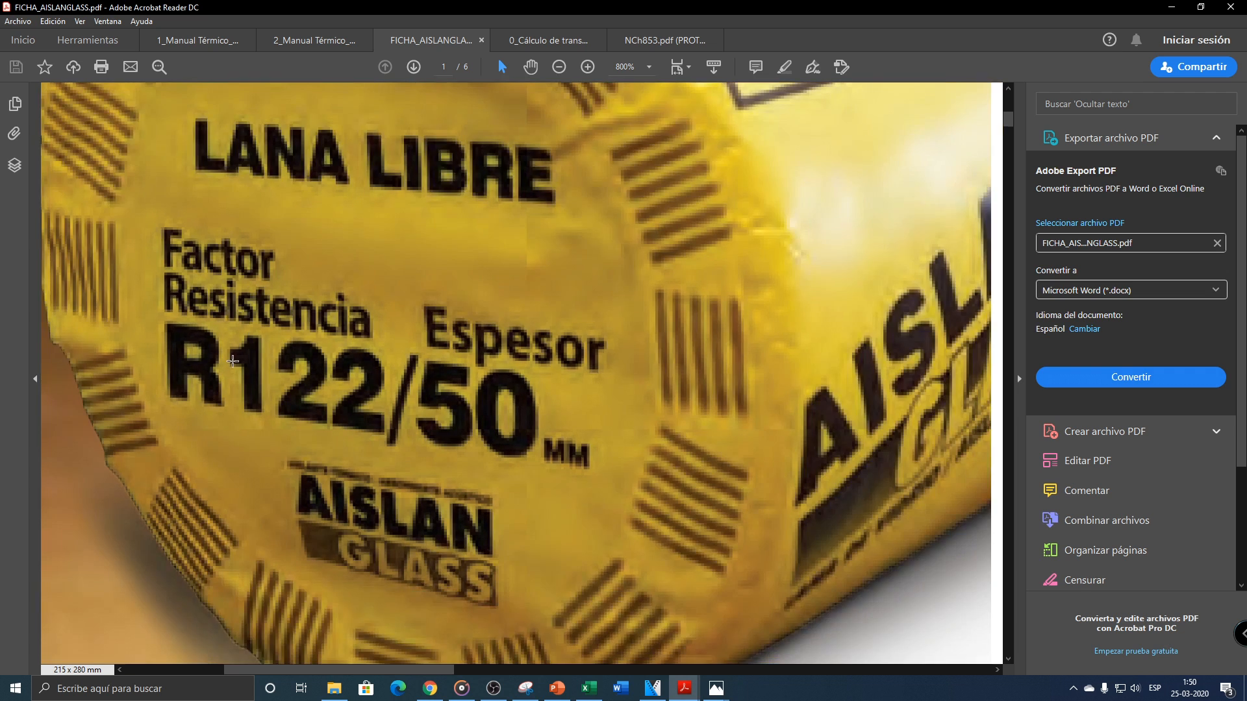
scroll(232, 361, down, 4)
scroll(292, 356, down, 1)
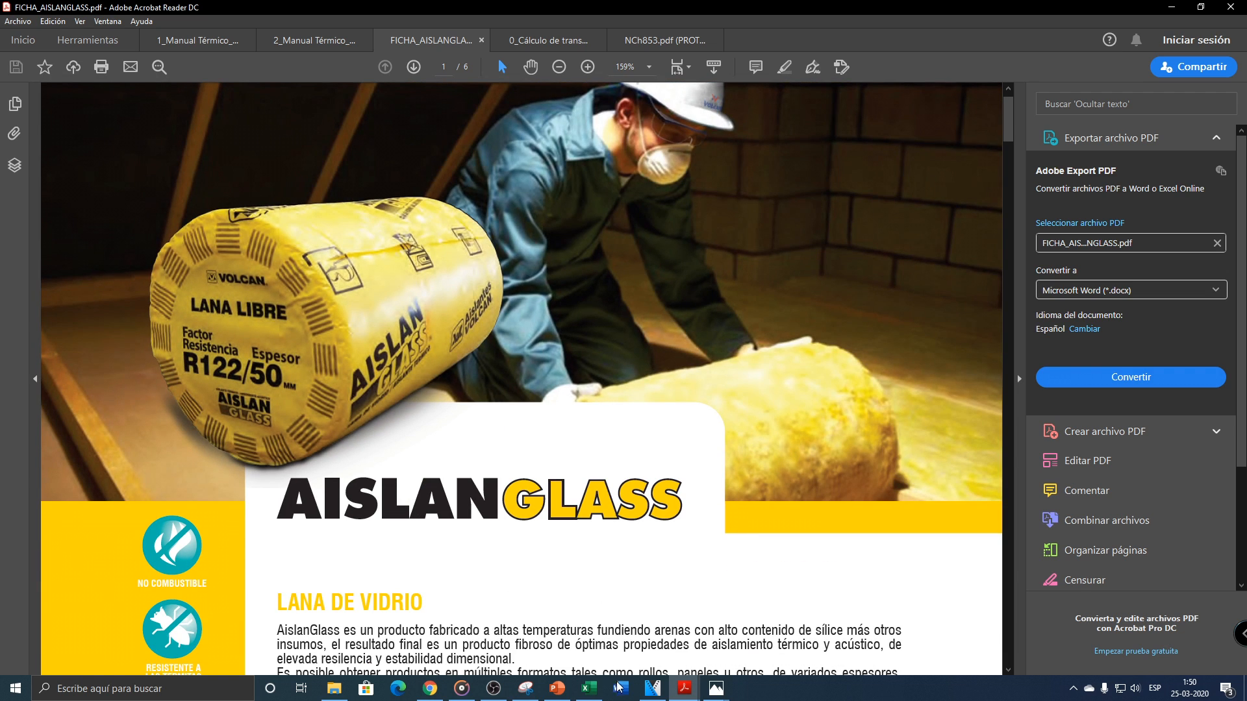
click(589, 688)
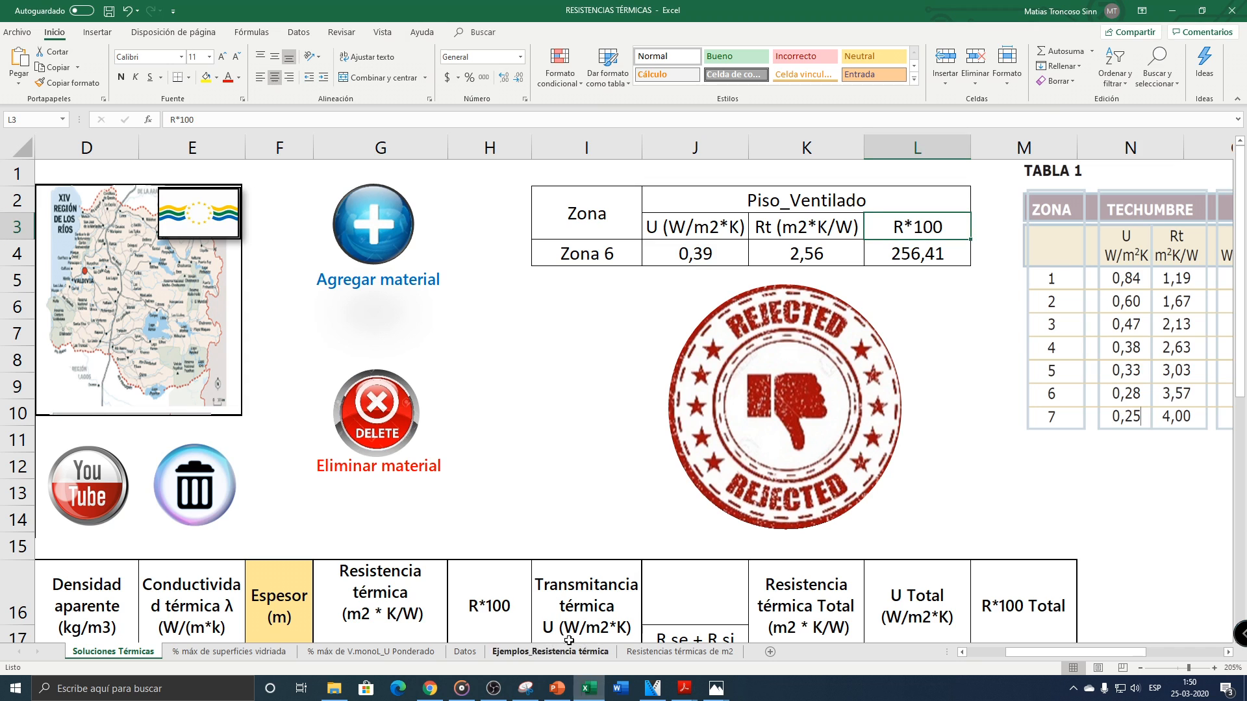
scroll(747, 390, down, 4)
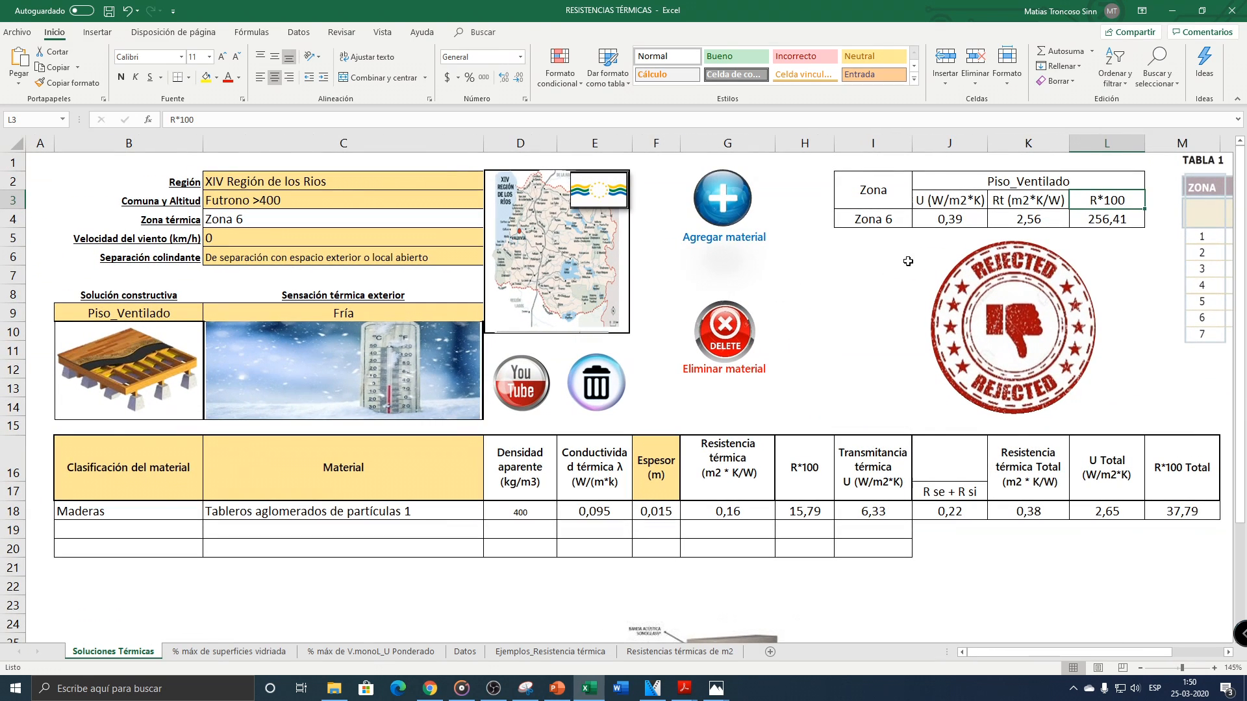
Step: Inspect the lookup formulas behind the U requirement in J4 and the Rt requirement in K4
double_click(968, 219)
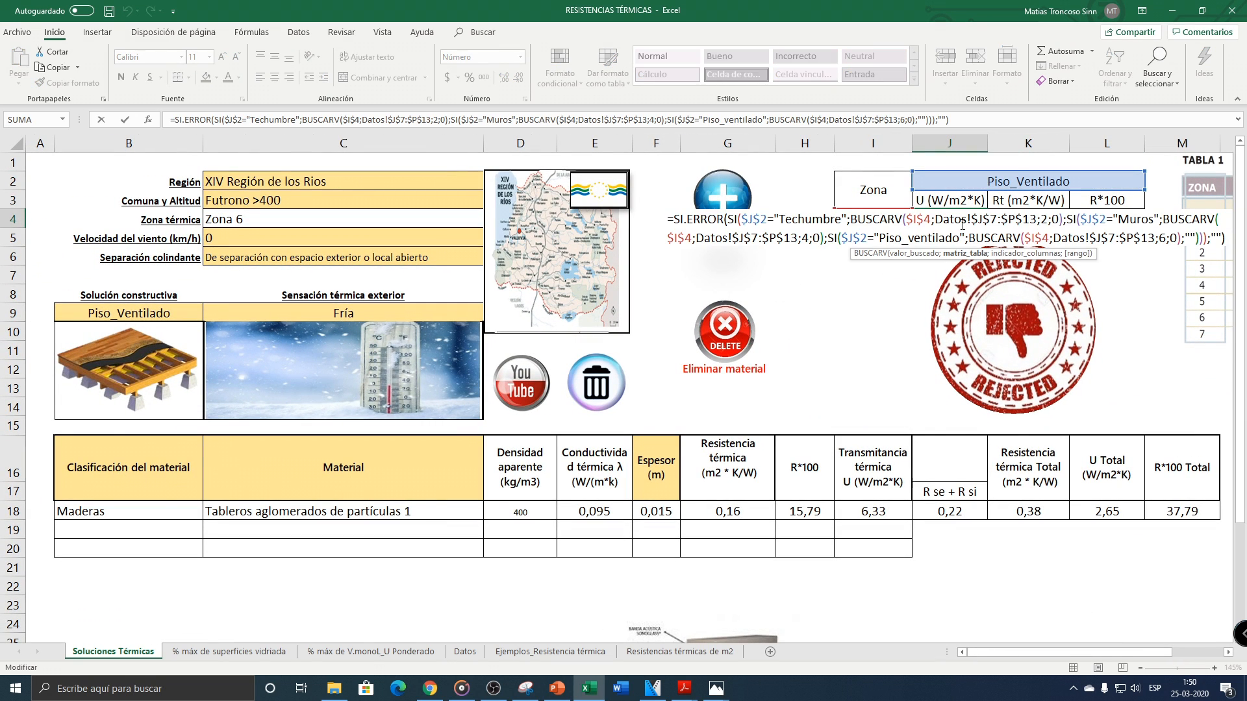
key(Escape)
double_click(981, 219)
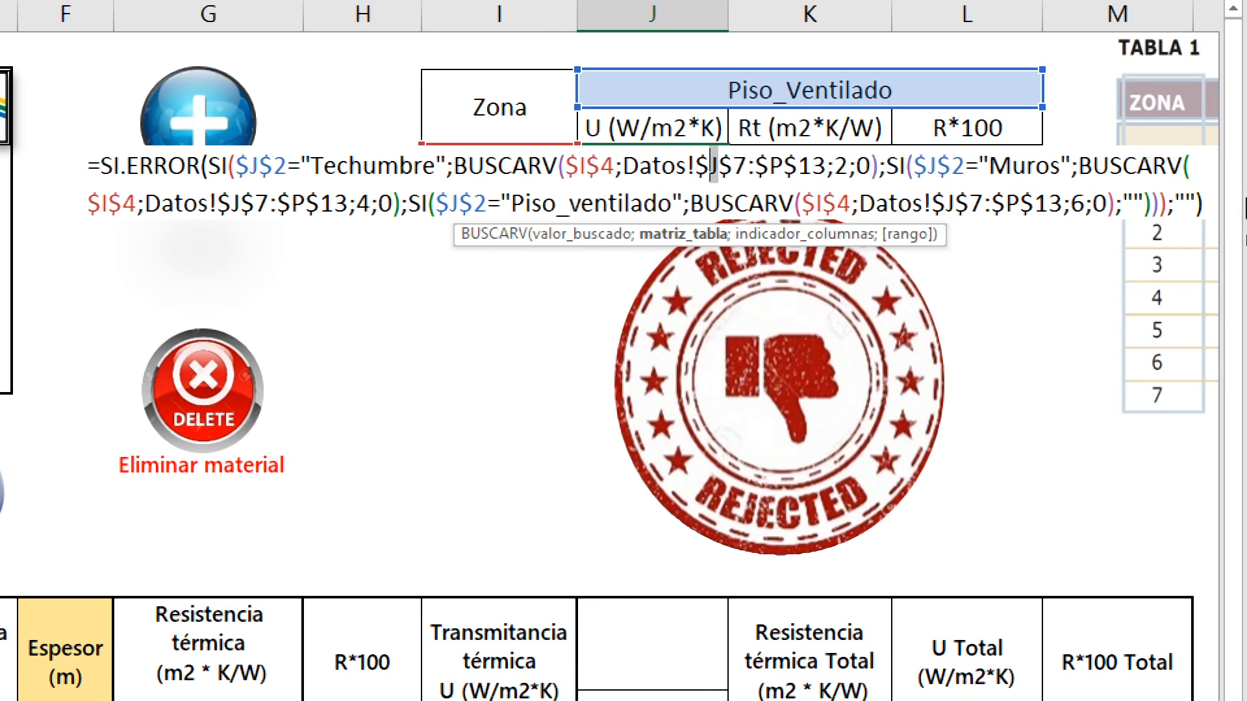
key(Return)
double_click(754, 158)
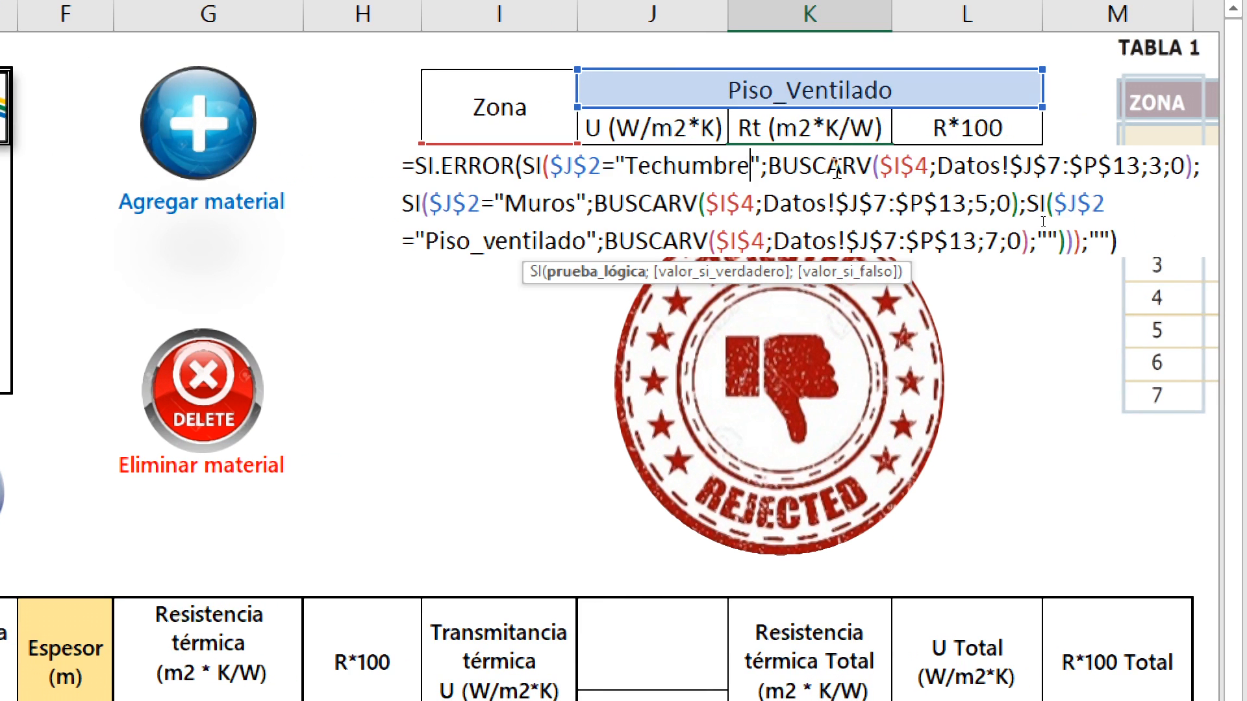
key(Escape)
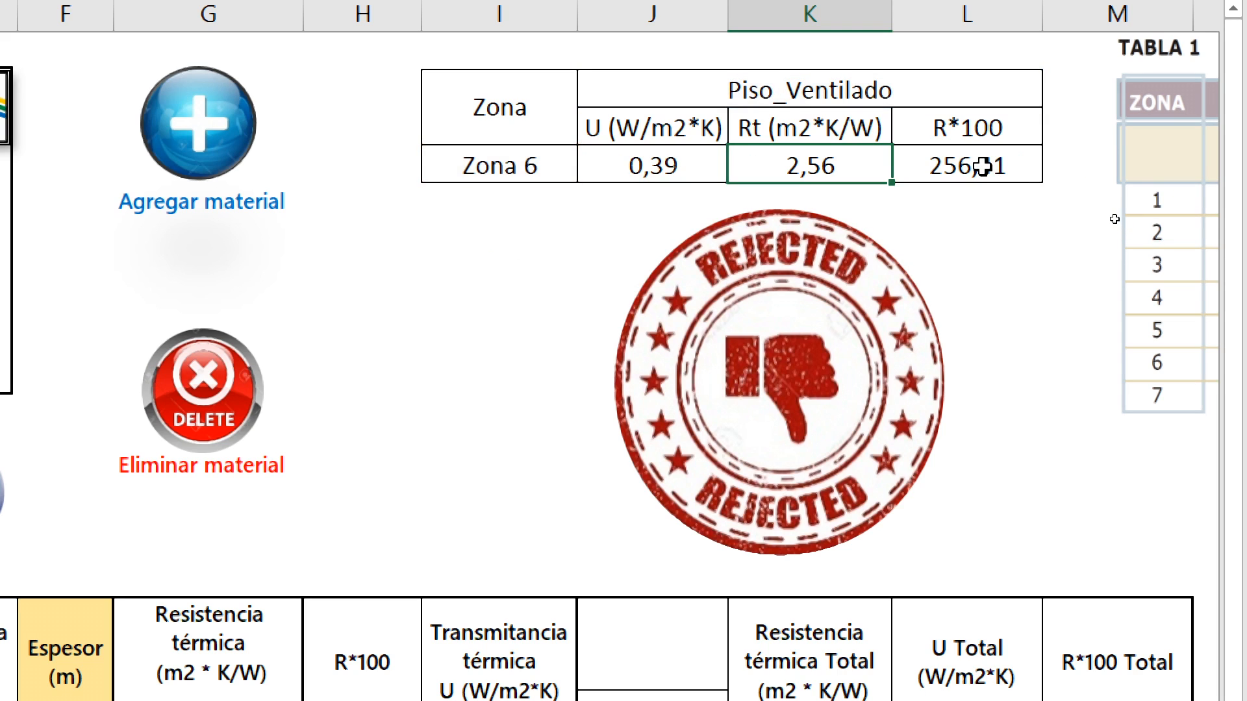
Step: Check the R*100 formula in L4, and examine the BUSCARV and SI.ERROR functions in the K4 formula
click(976, 158)
double_click(976, 159)
key(Escape)
double_click(789, 159)
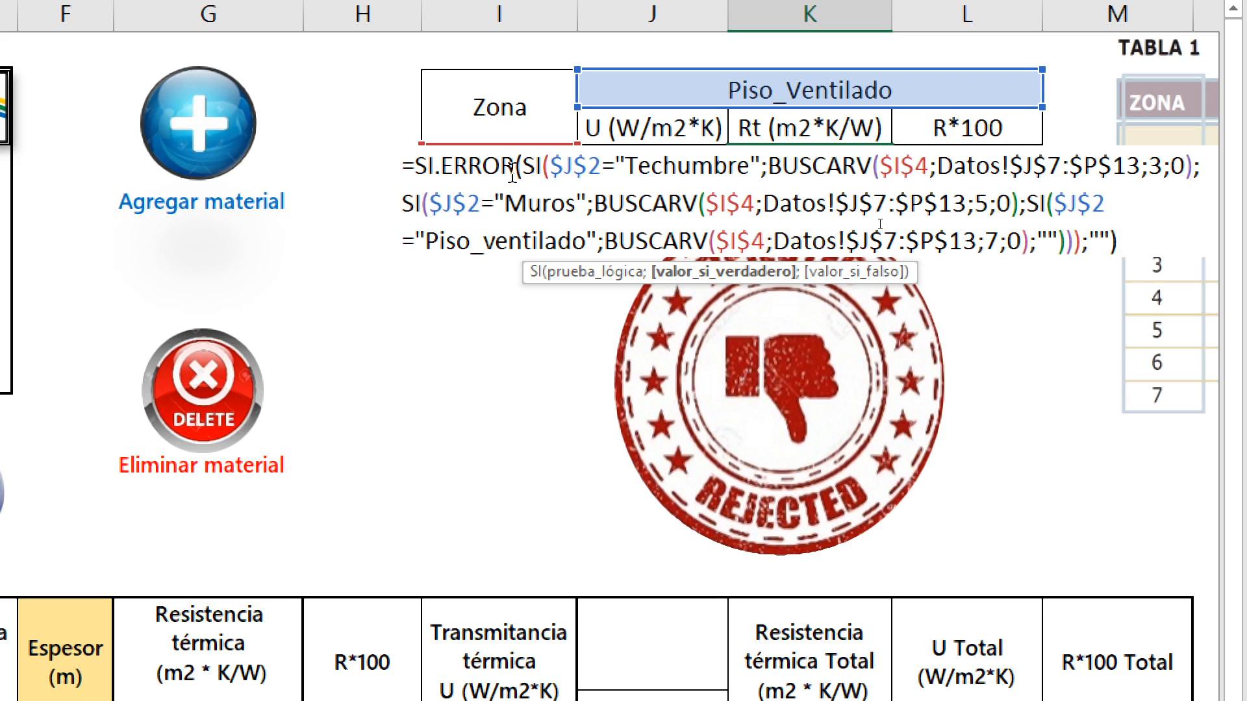
drag(778, 166, 883, 166)
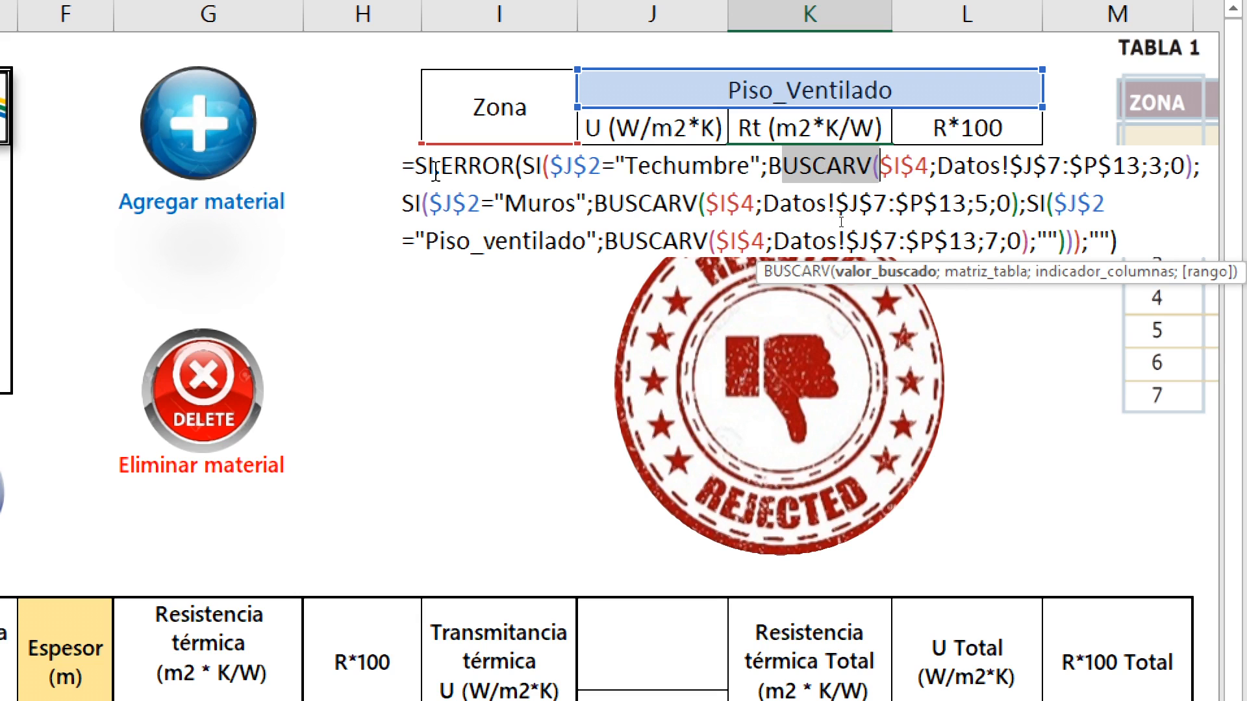
drag(416, 166, 523, 168)
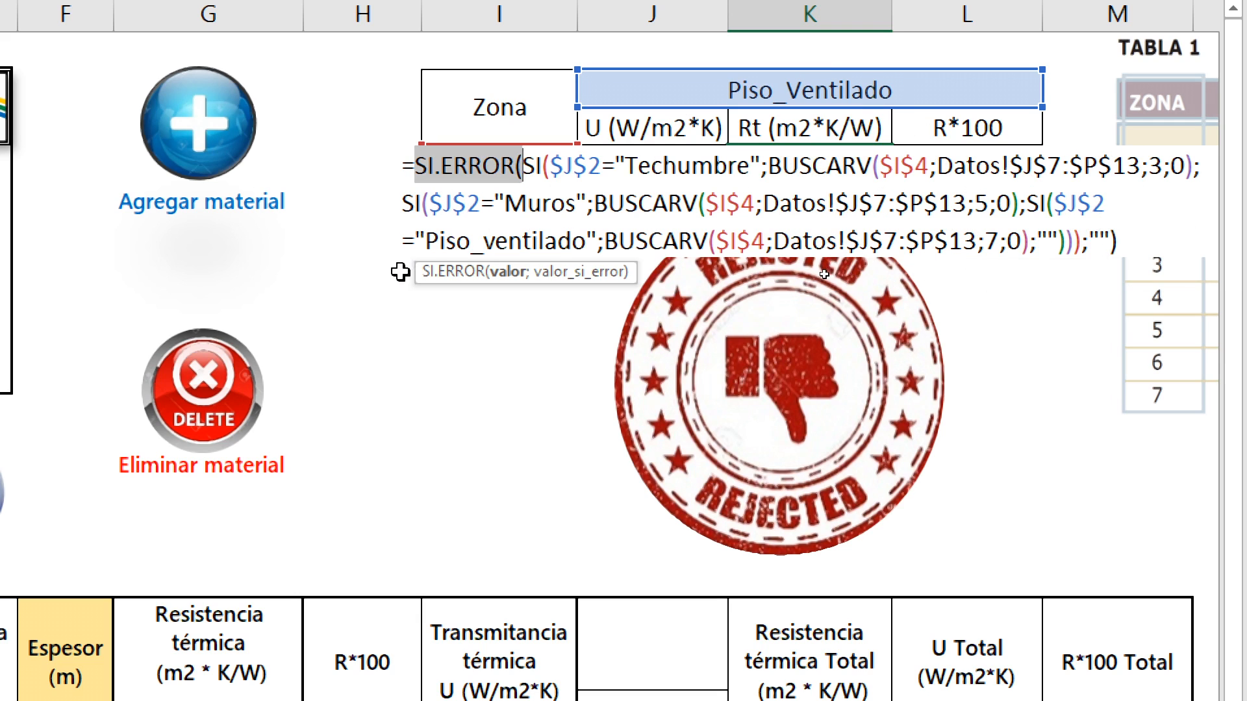
key(Escape)
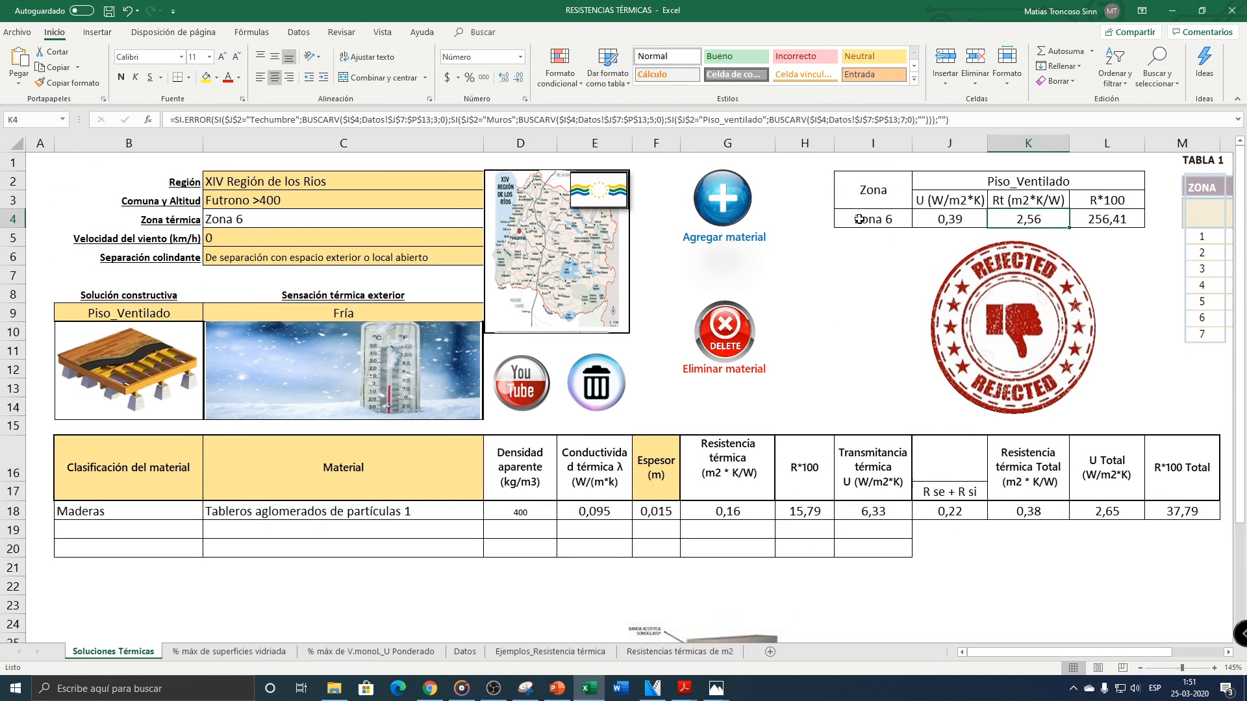
Step: Set the material classification of the second layer, row 19, to Aislantes
click(414, 234)
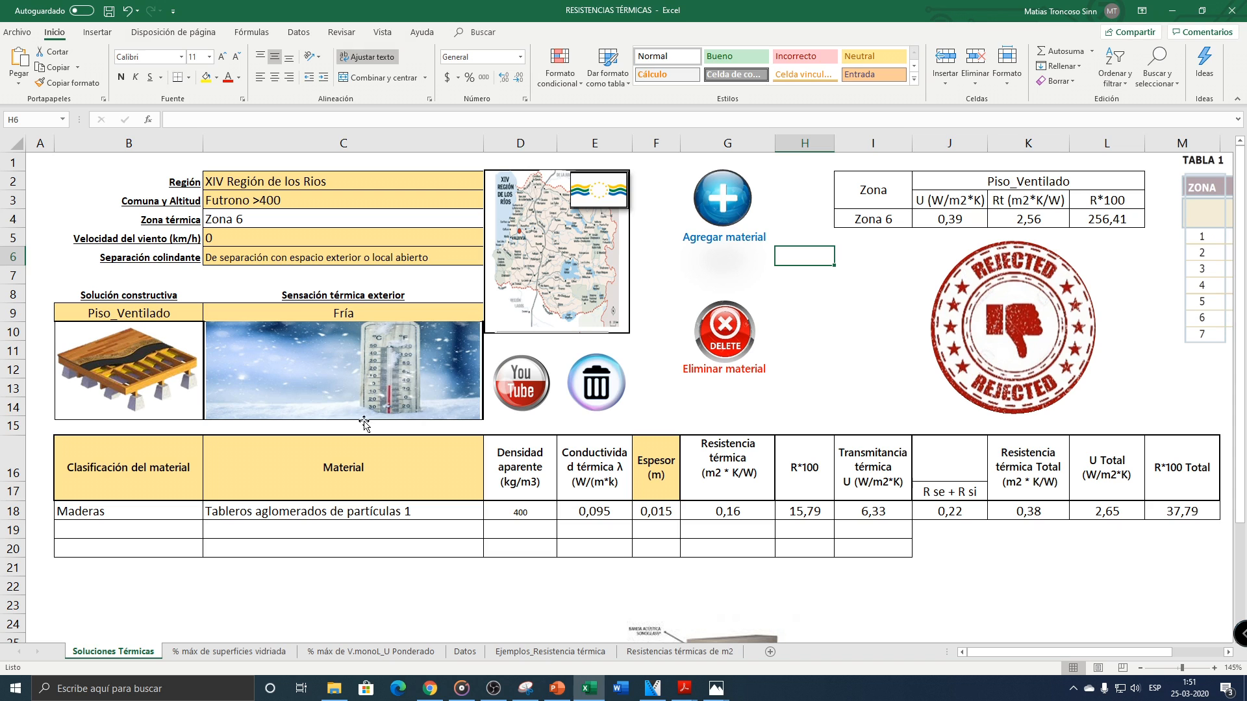
scroll(98, 539, up, 4)
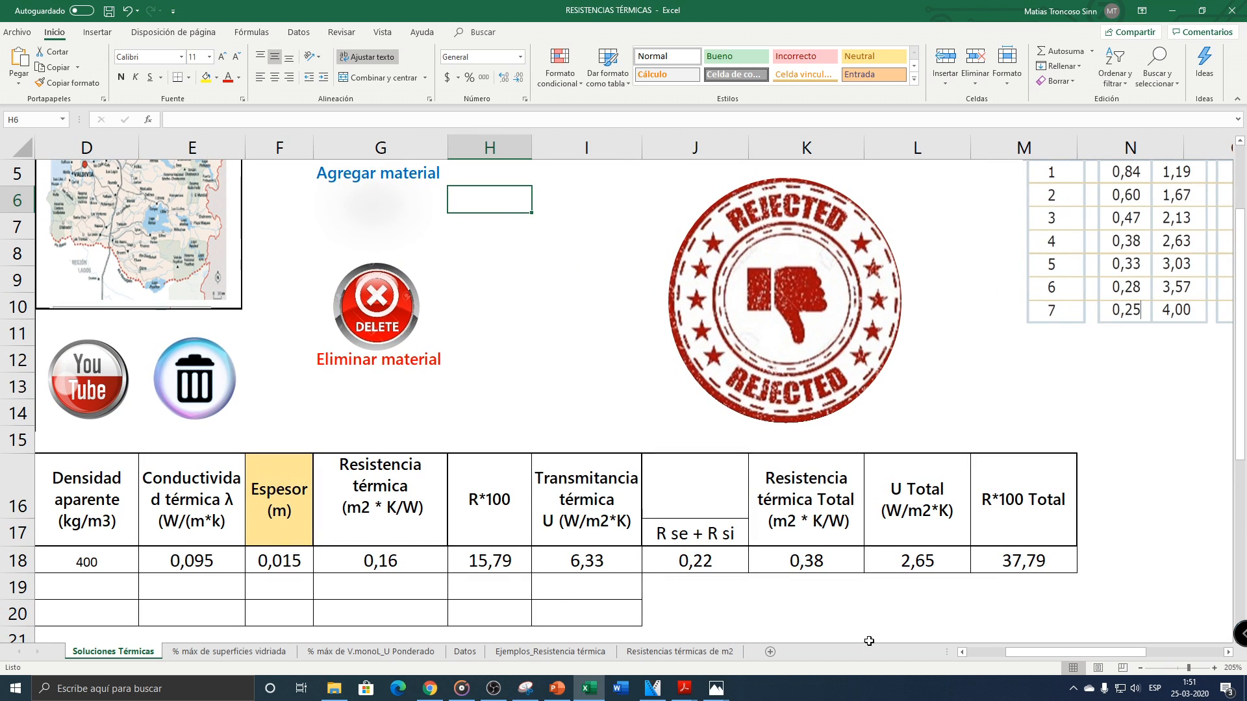
click(979, 650)
scroll(329, 558, down, 1)
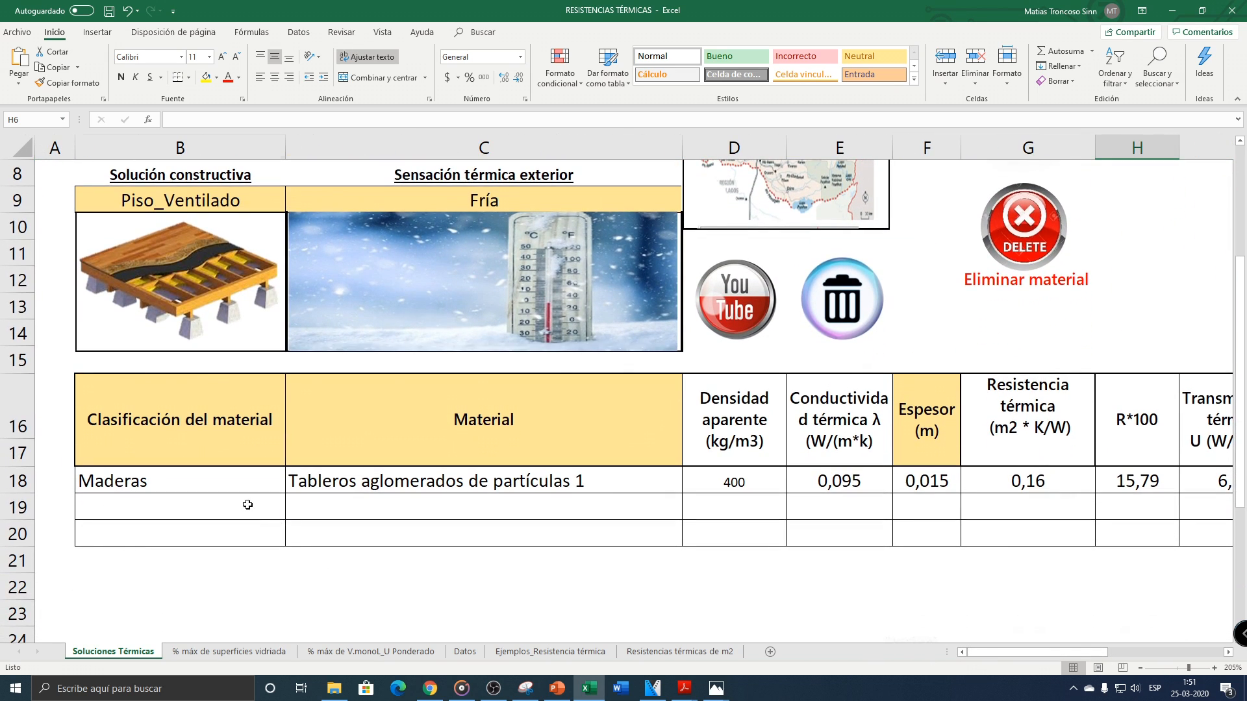
click(248, 504)
click(291, 513)
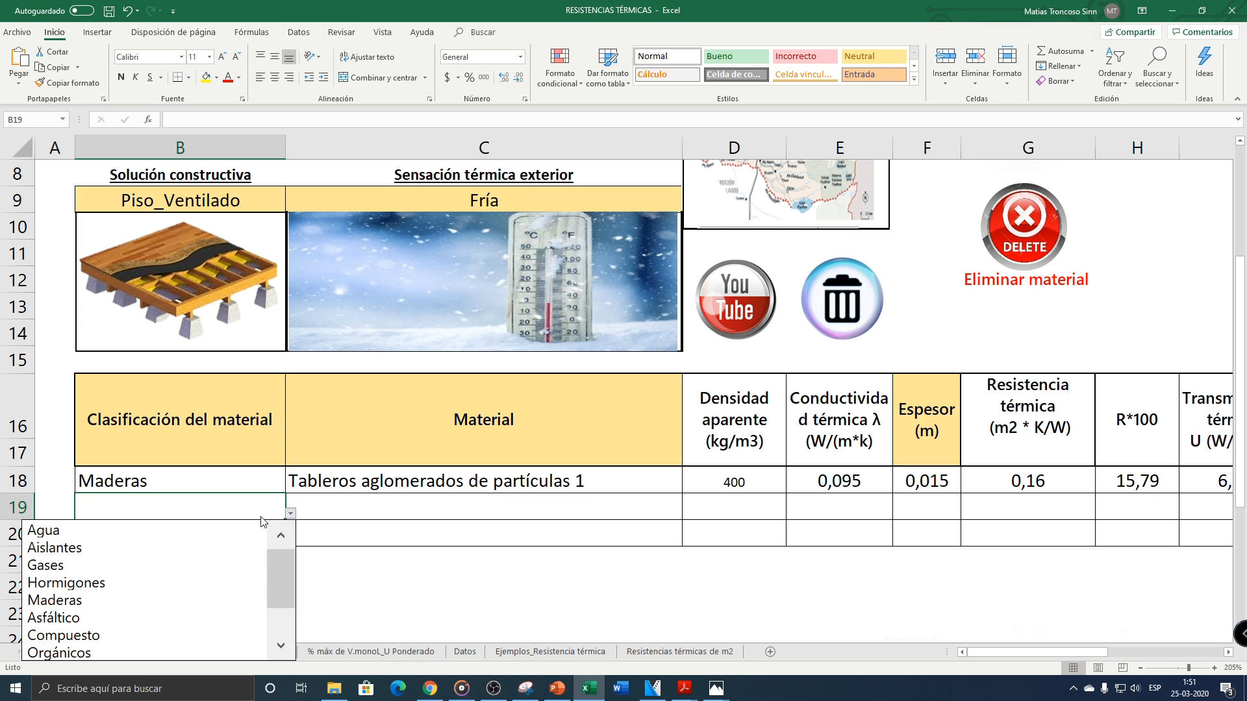
click(188, 539)
Step: Choose Lana de vidrio AislanGlass 2 as the material in row 19
click(358, 510)
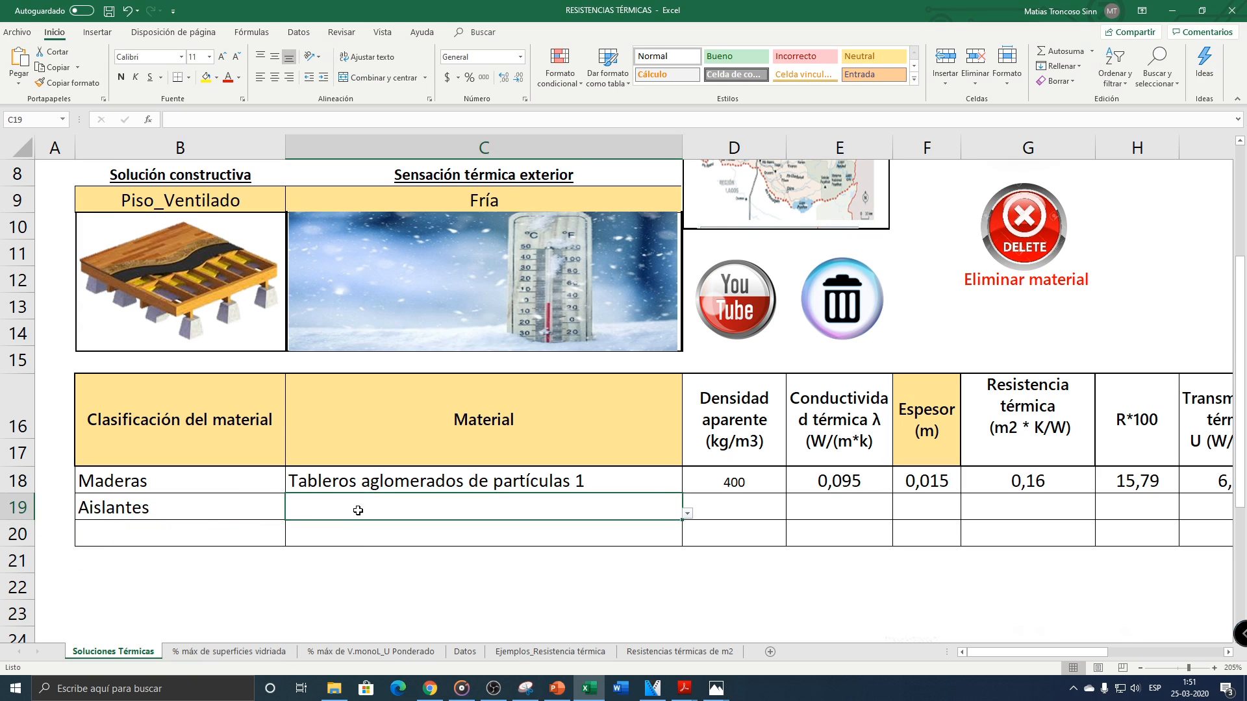
click(687, 513)
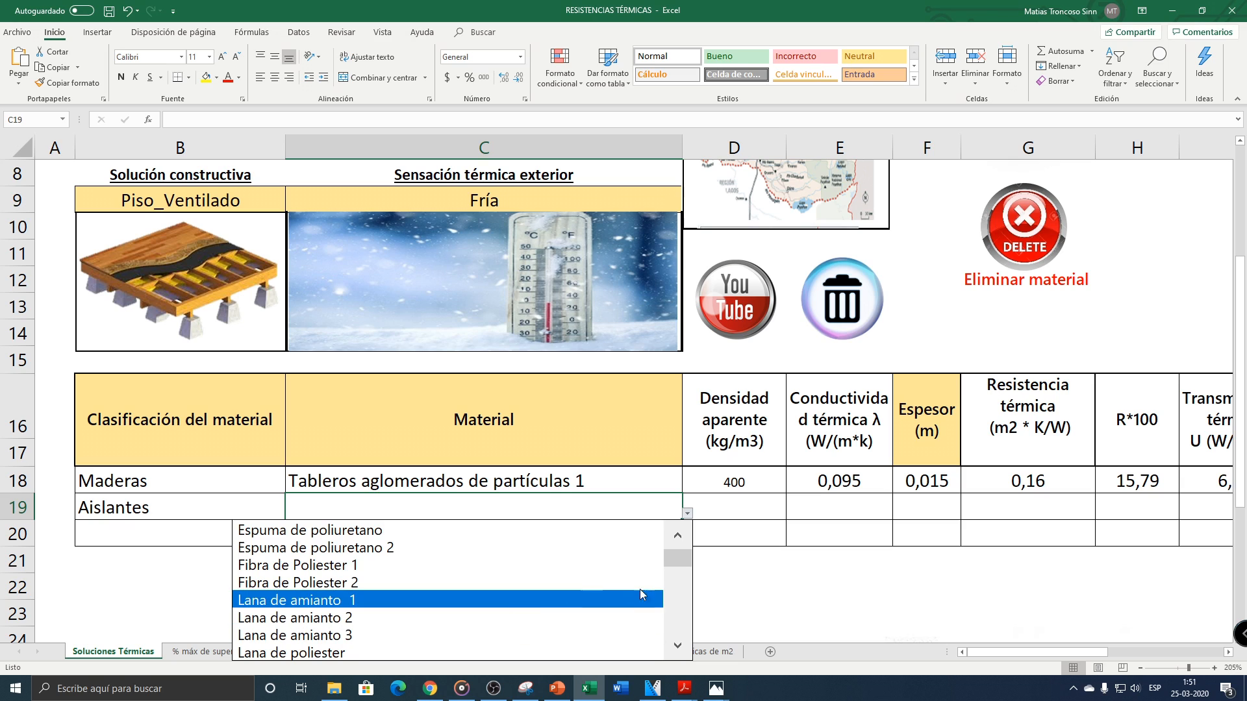
scroll(532, 574, down, 3)
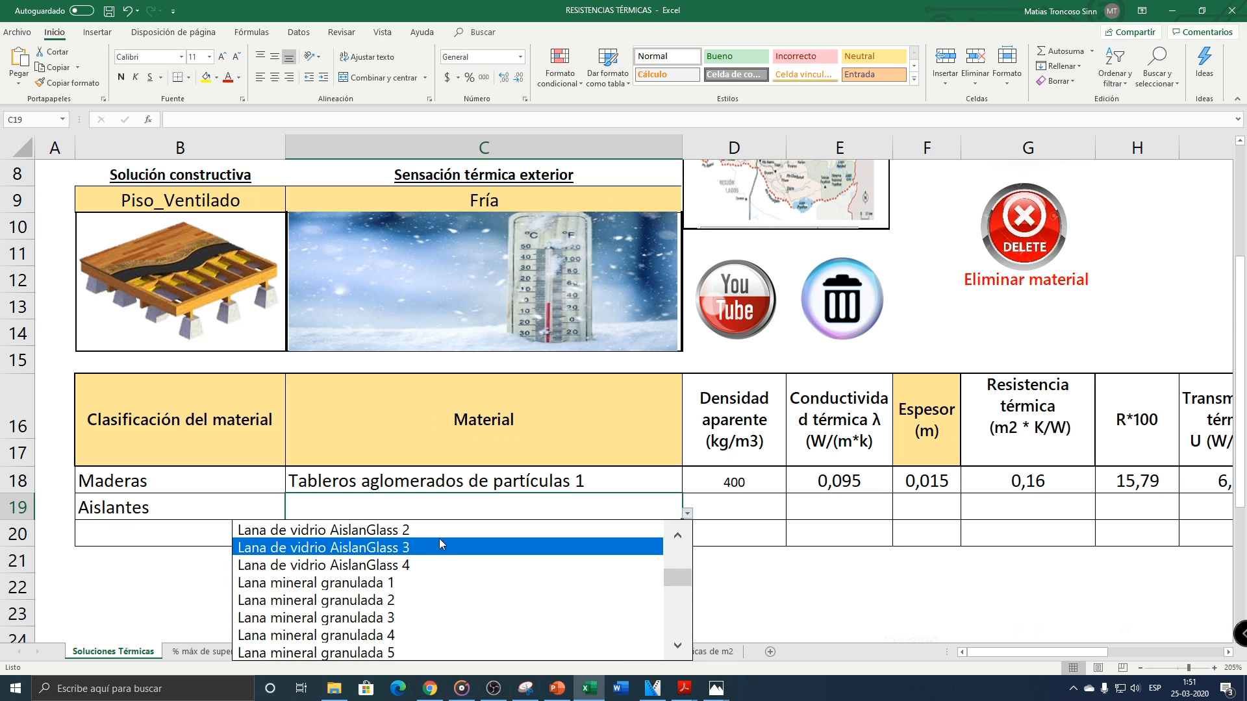
click(413, 530)
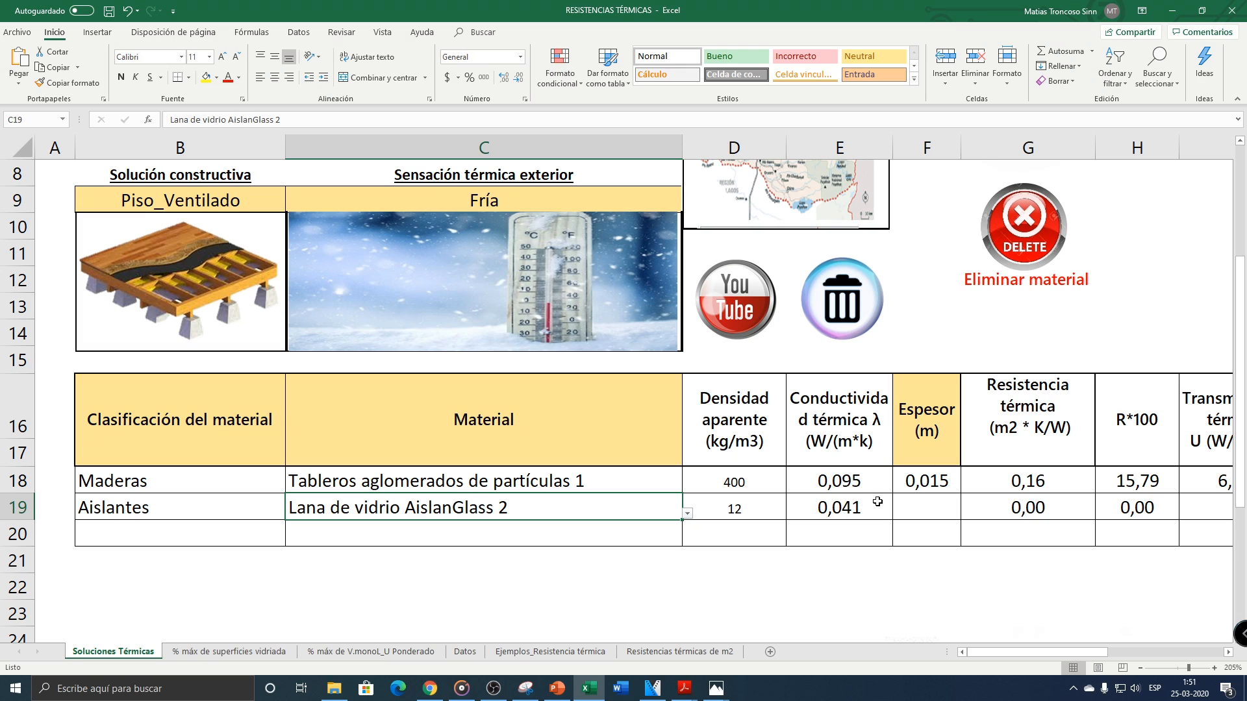
Step: Switch to FICHA_AISLANGLASS.pdf and examine the 50 mm thickness of Rollo Libre in the page 2 roll table
click(909, 508)
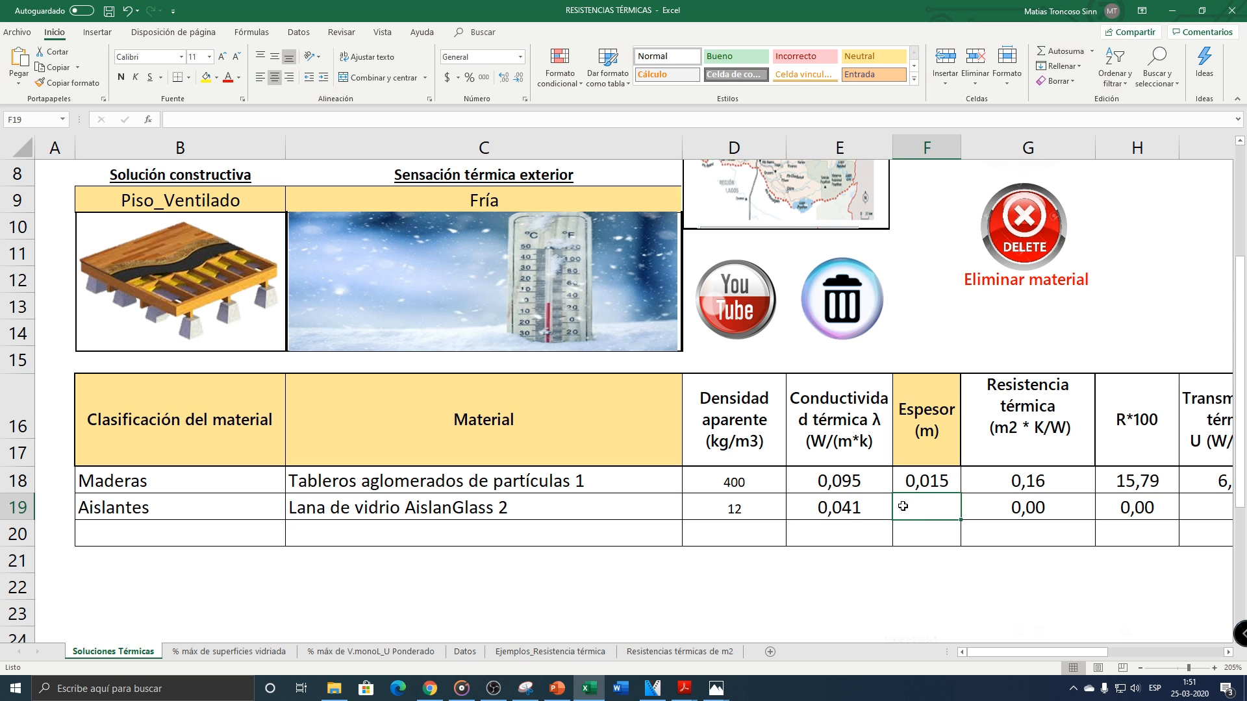
drag(979, 643, 1014, 648)
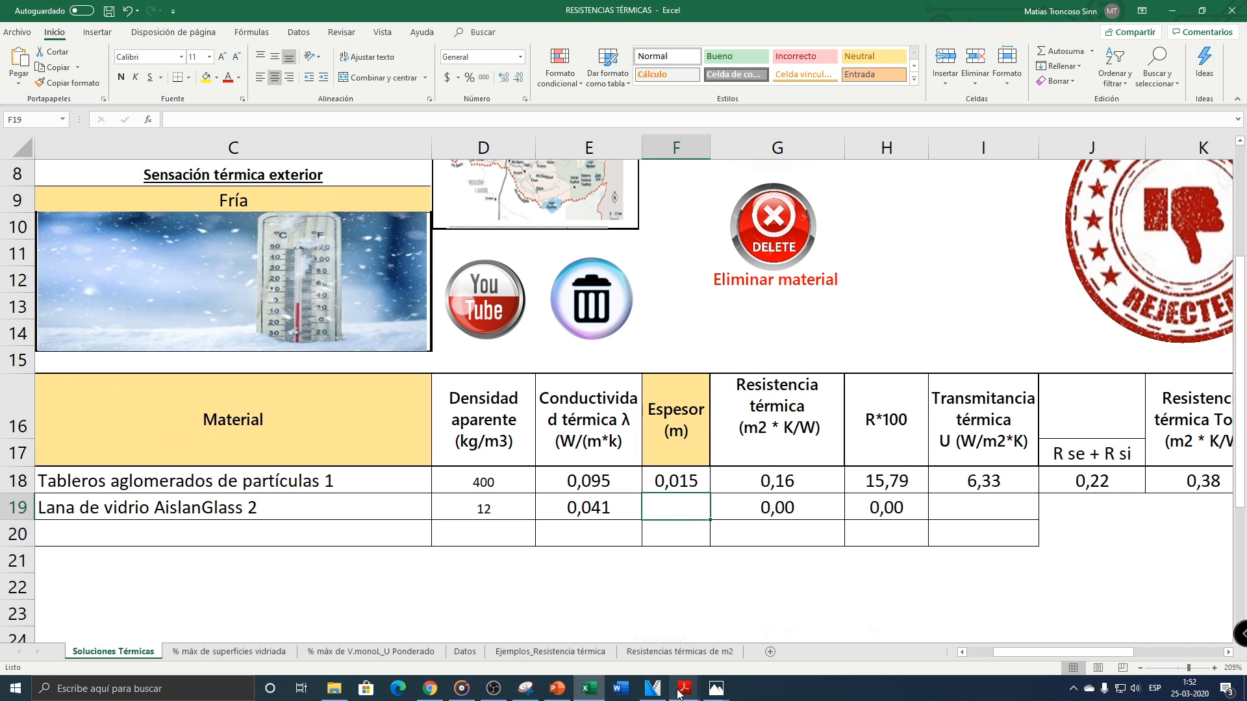
mouse_move(685, 691)
click(651, 641)
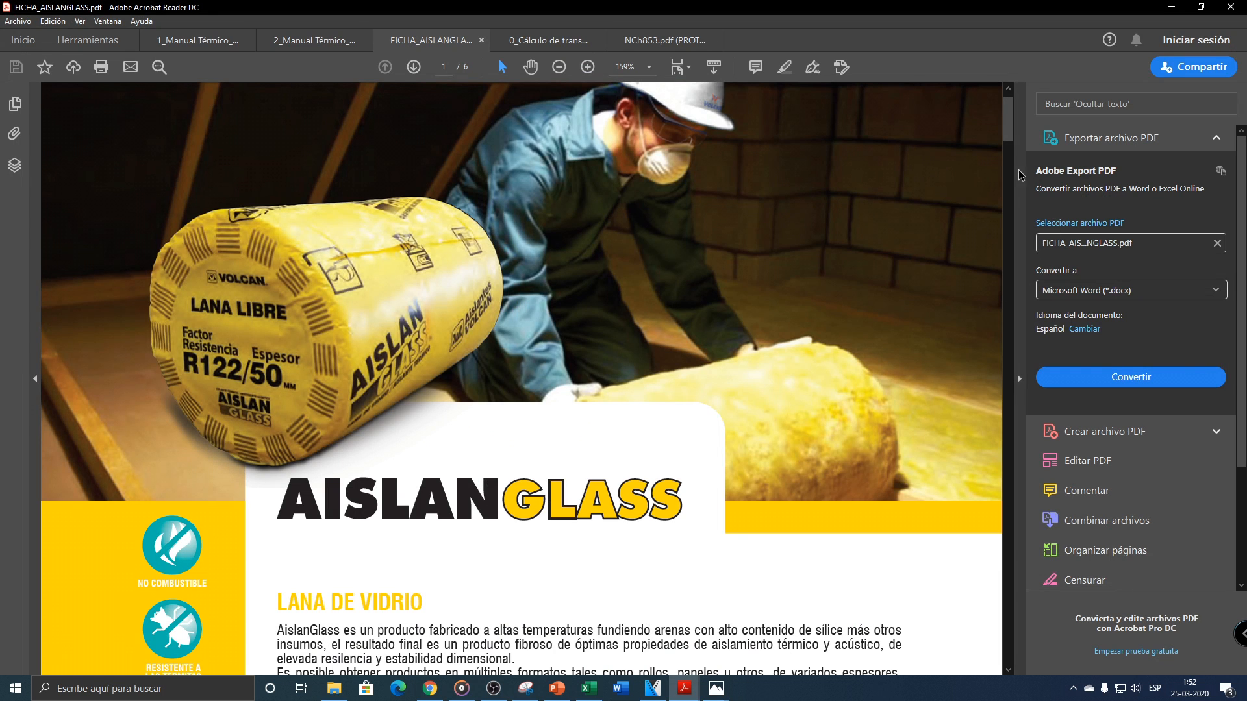
drag(1013, 140, 1014, 282)
click(540, 426)
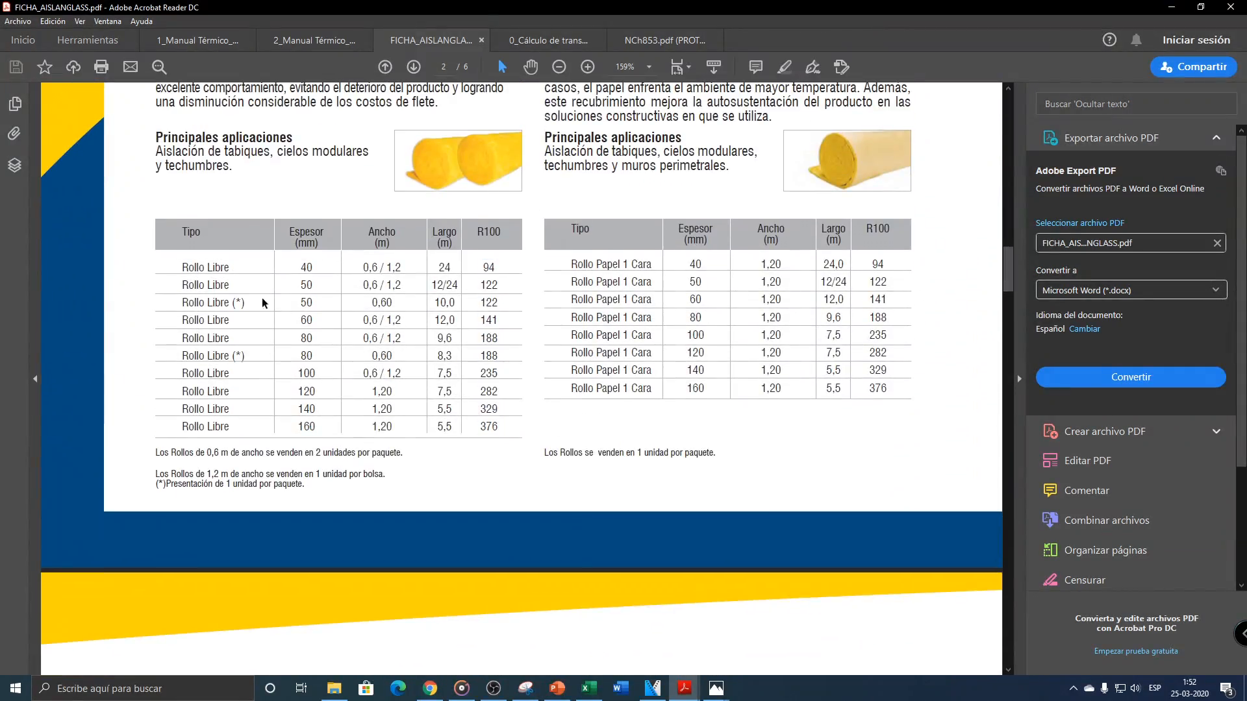
scroll(263, 298, up, 5)
scroll(385, 292, down, 2)
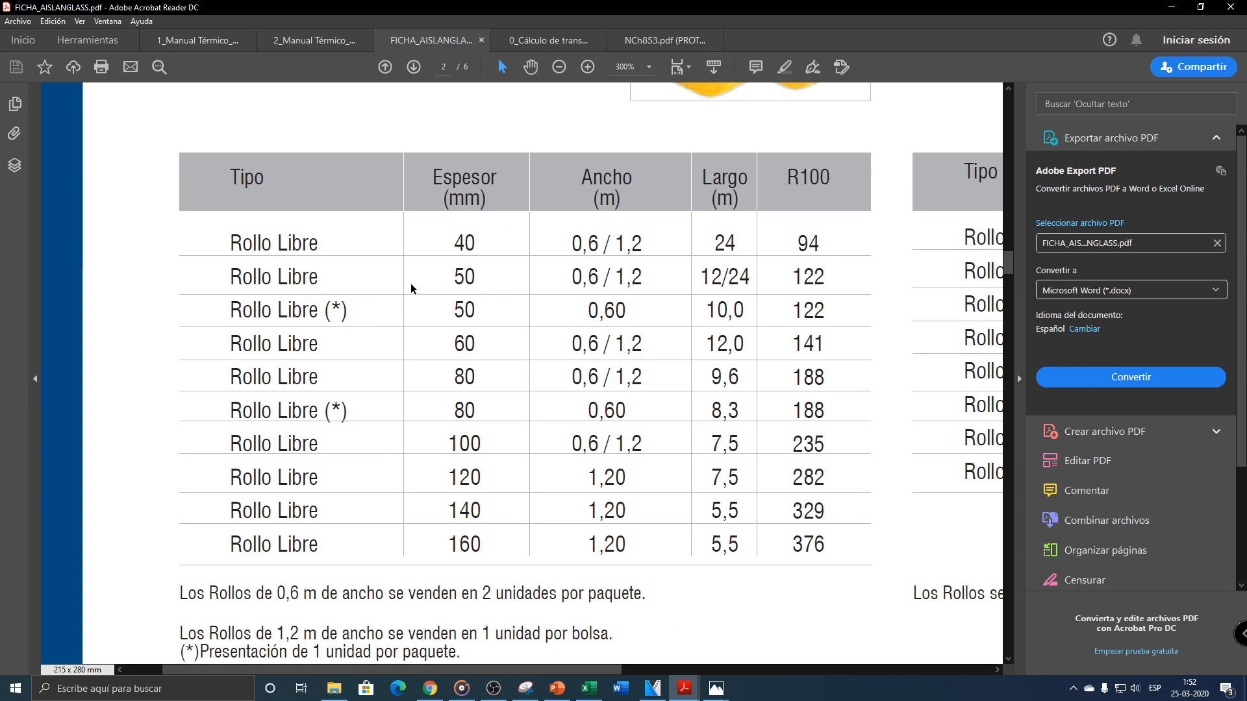
drag(447, 272, 479, 275)
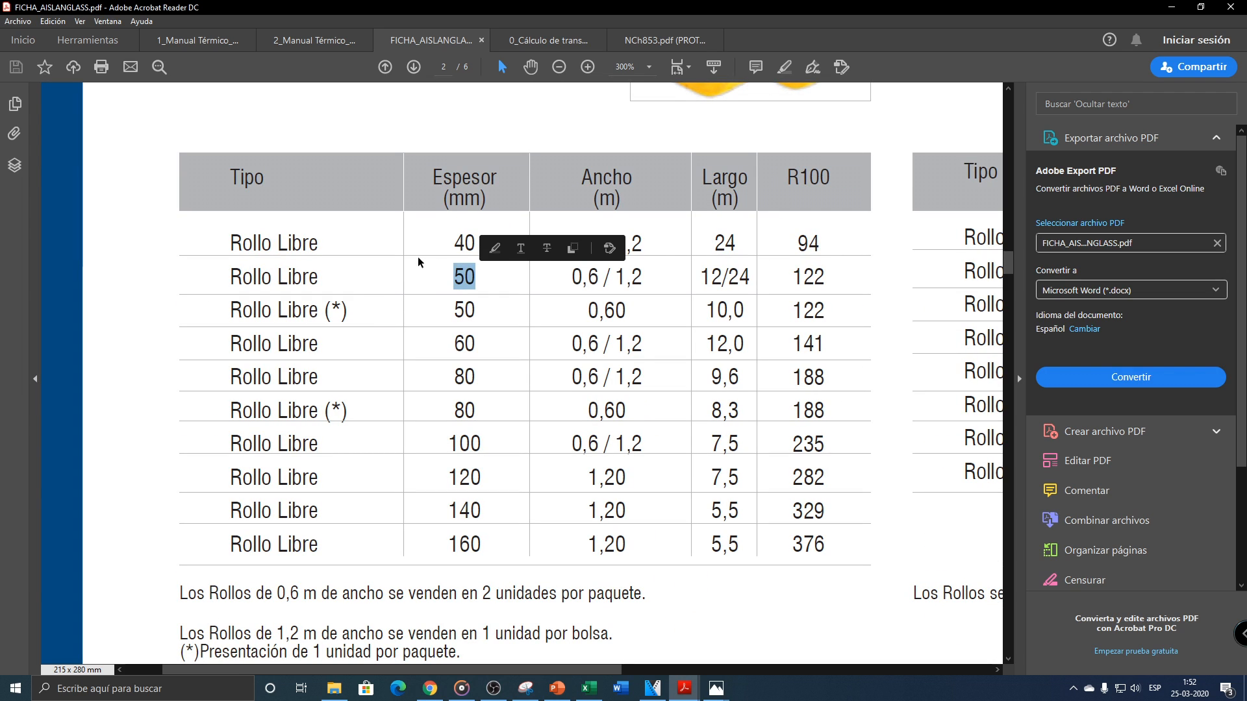
click(449, 278)
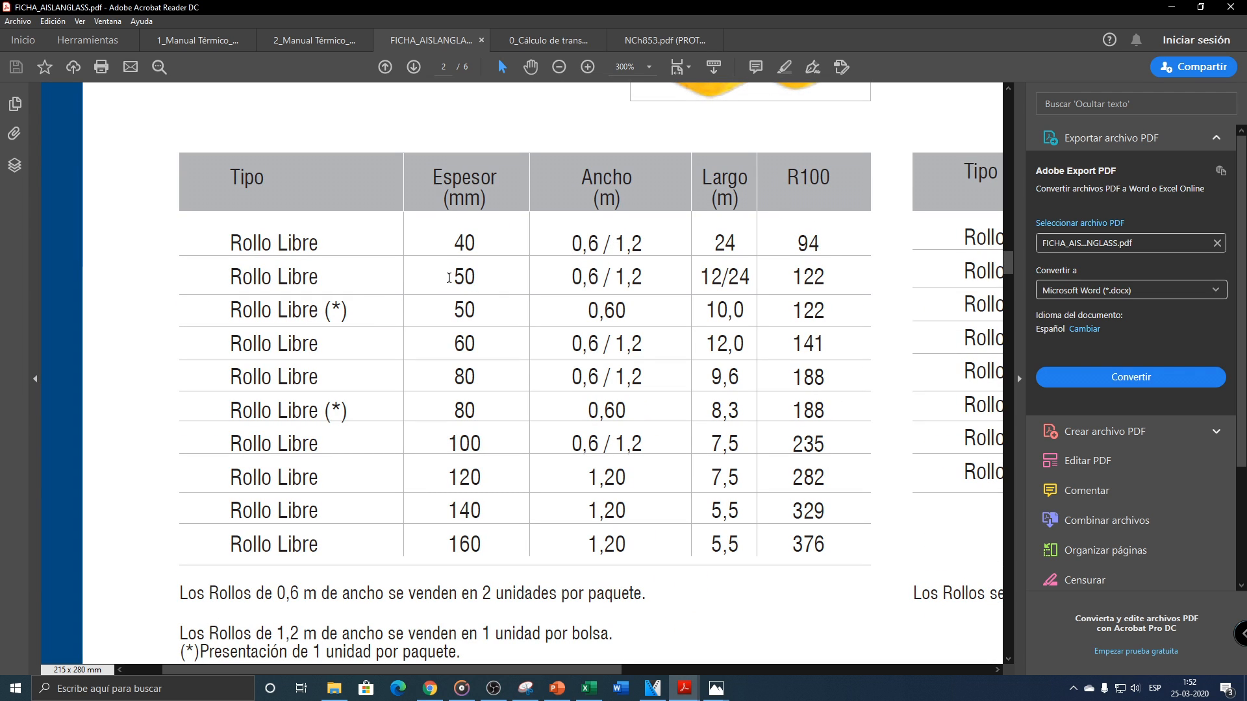
drag(476, 275, 443, 278)
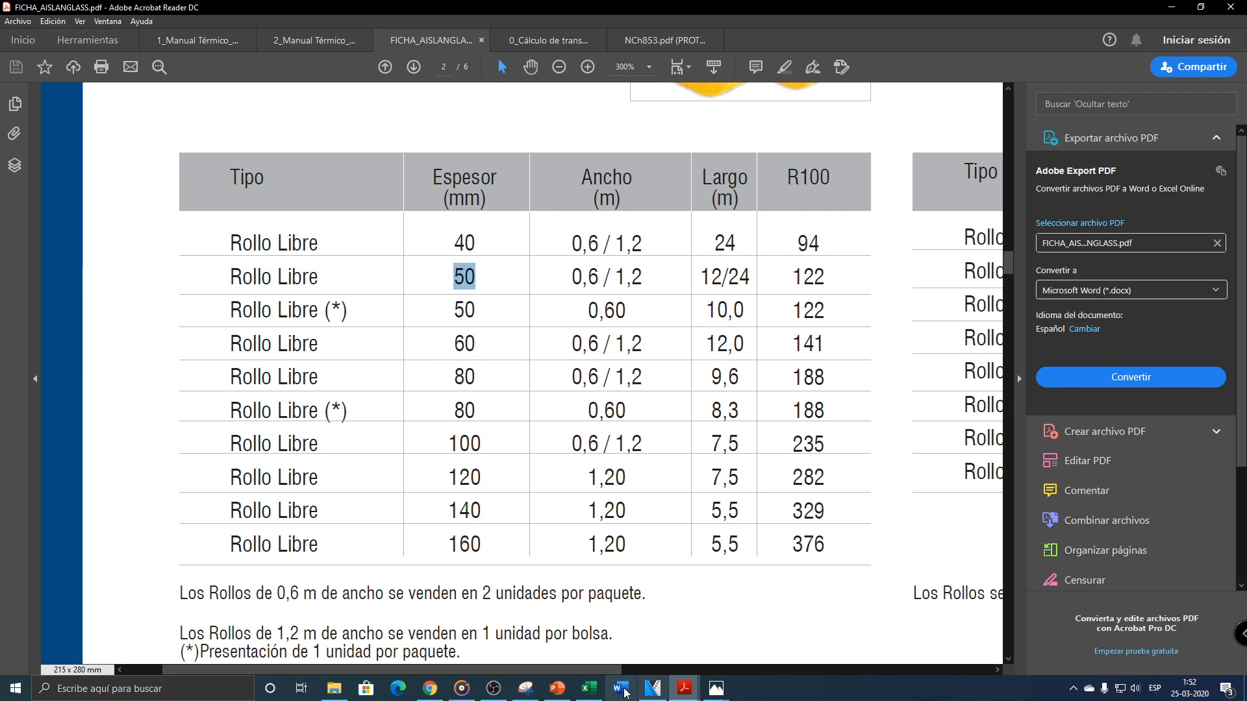
Step: Return to the Excel workbook and set the thickness of Lana de vidrio AislanGlass 2 to 0,05 m
click(591, 687)
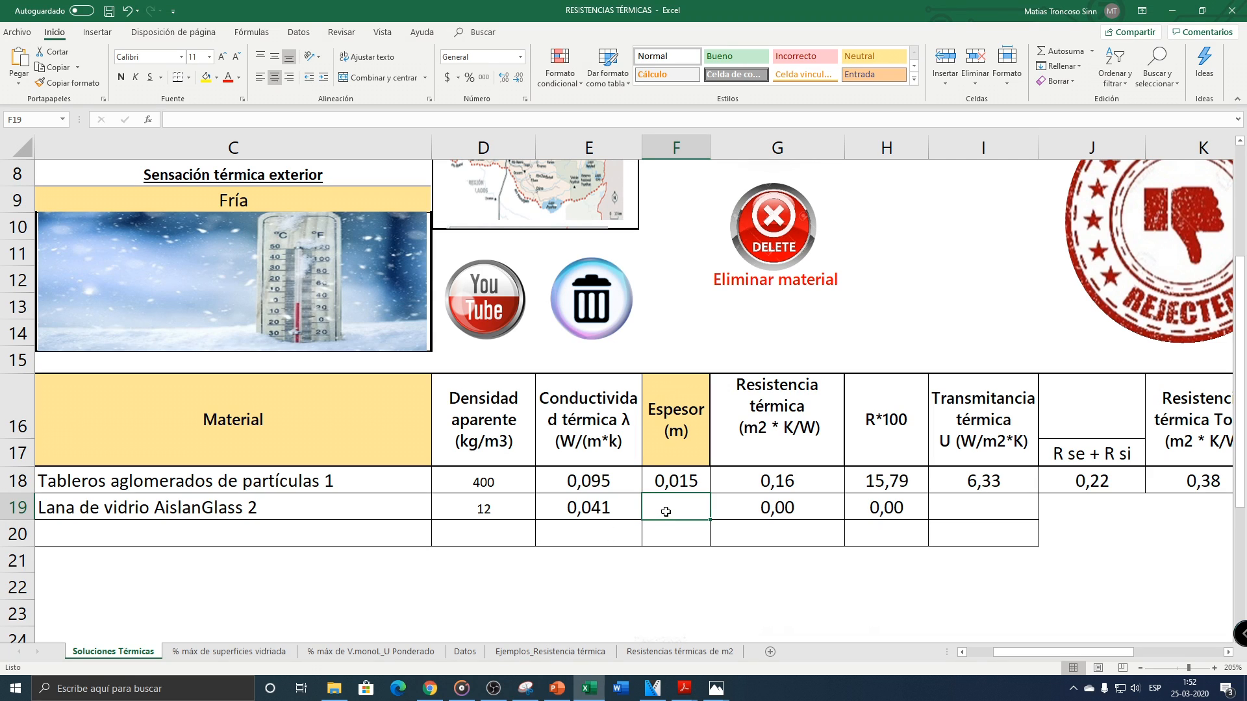
text(0,05)
key(Return)
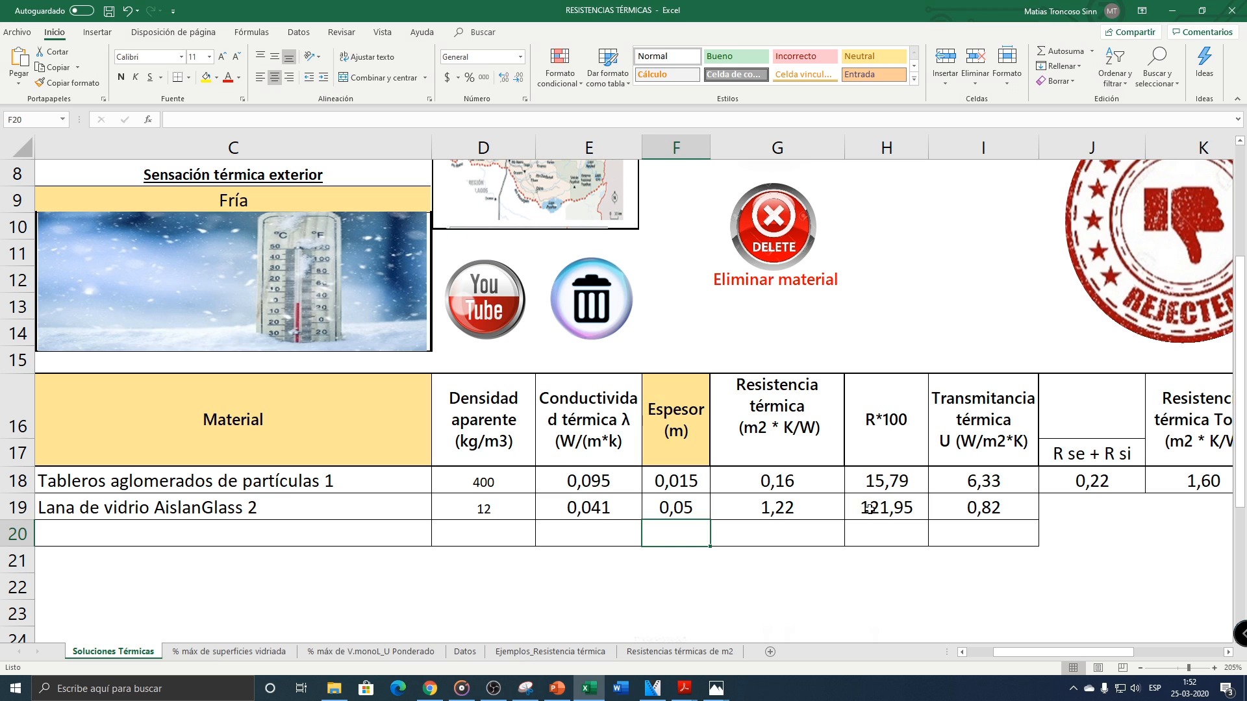
Step: Check the R100 value of the 50 mm Rollo Libre in FICHA_AISLANGLASS.pdf, and return to the Excel workbook
click(684, 688)
click(714, 639)
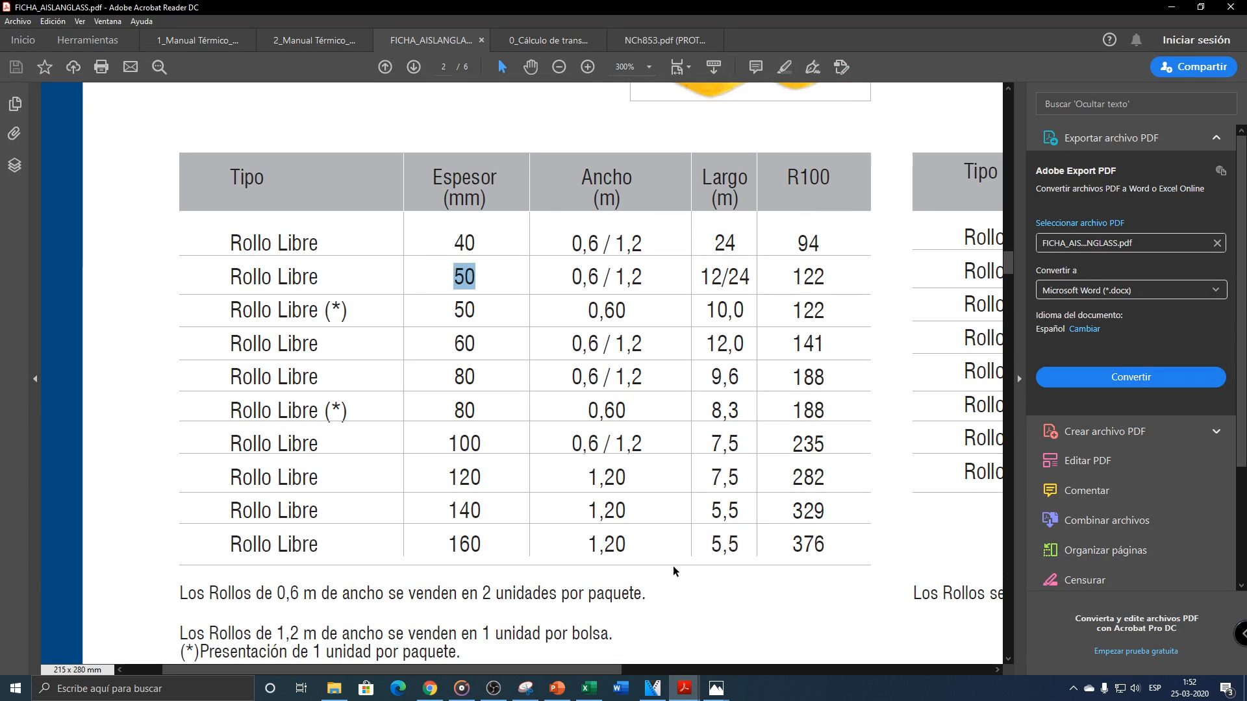
drag(792, 278, 825, 278)
click(588, 688)
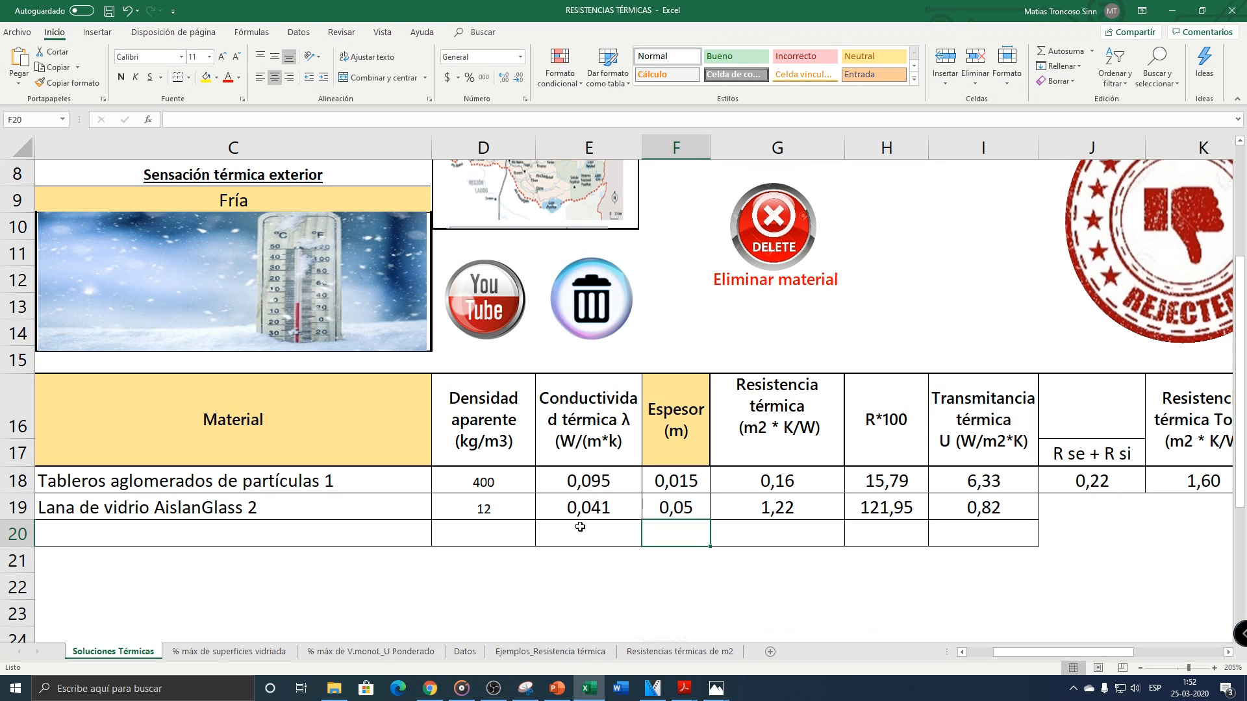
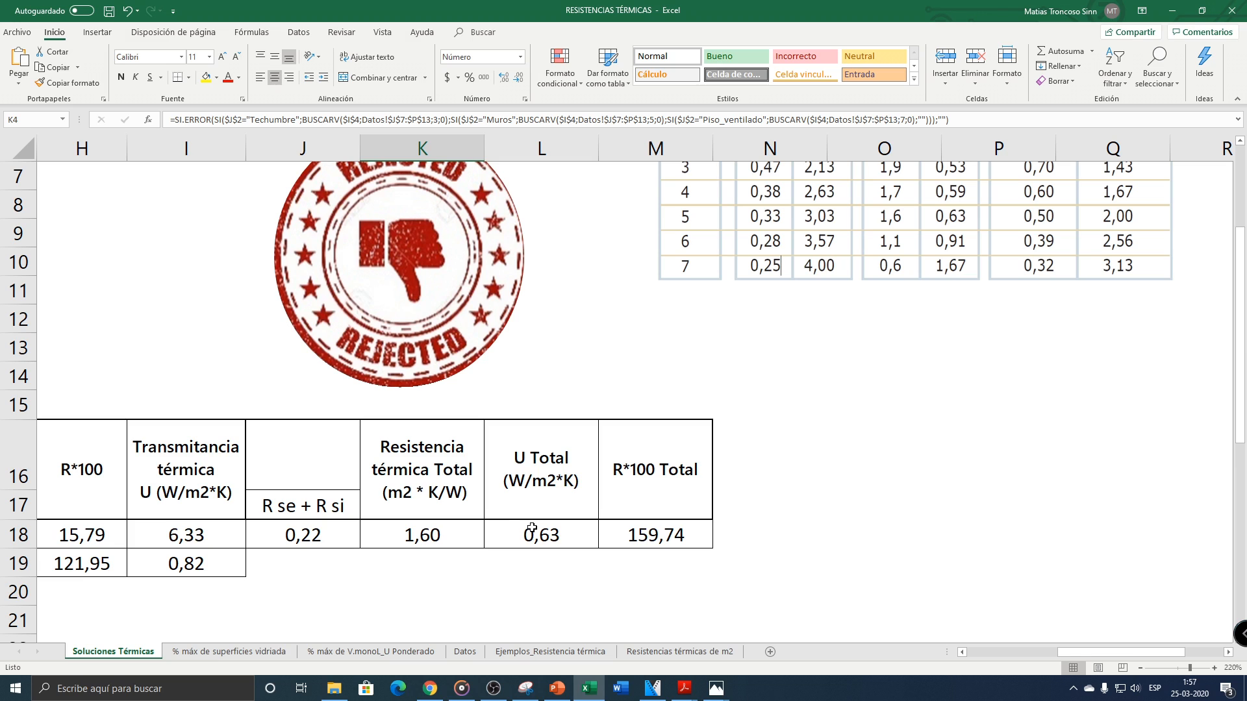
Step: Compare the Piso_Ventilado U requirement in J4 with the zone 6 row of Tabla 1
scroll(550, 529, up, 2)
click(322, 262)
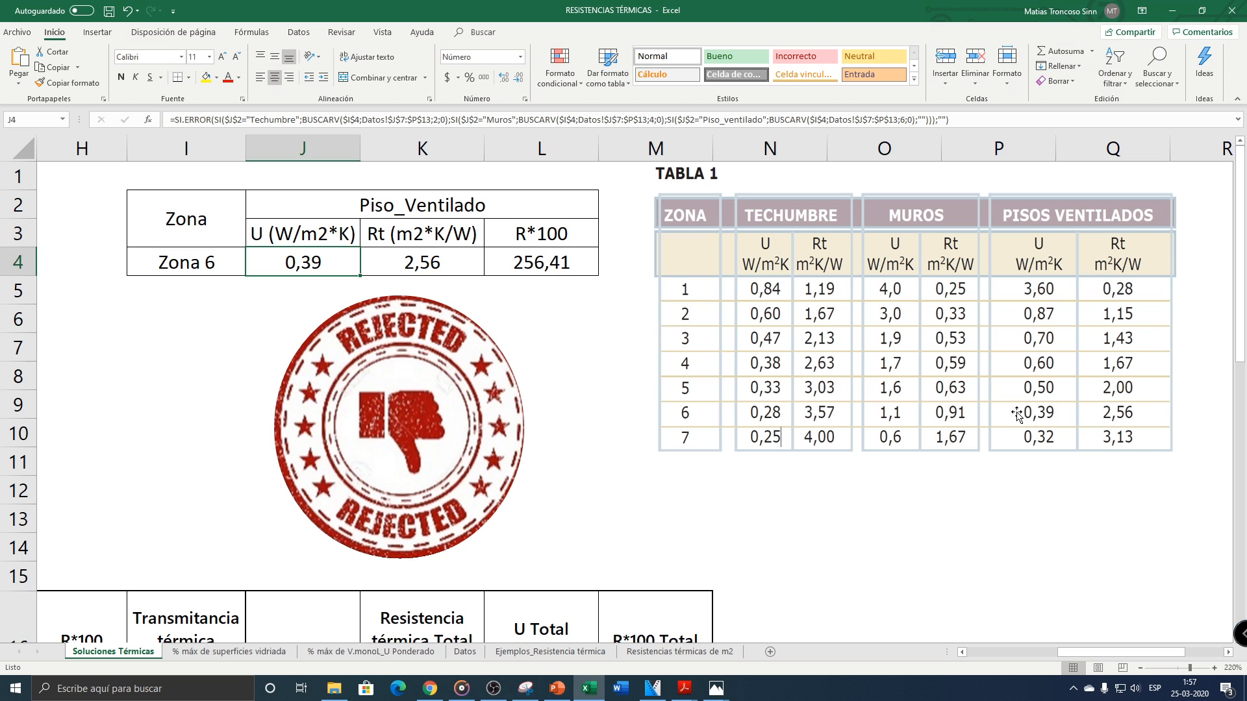
Step: Locate the thickness of Lana de vidrio AislanGlass 2 in the material table of Soluciones Térmicas and select F19
click(988, 649)
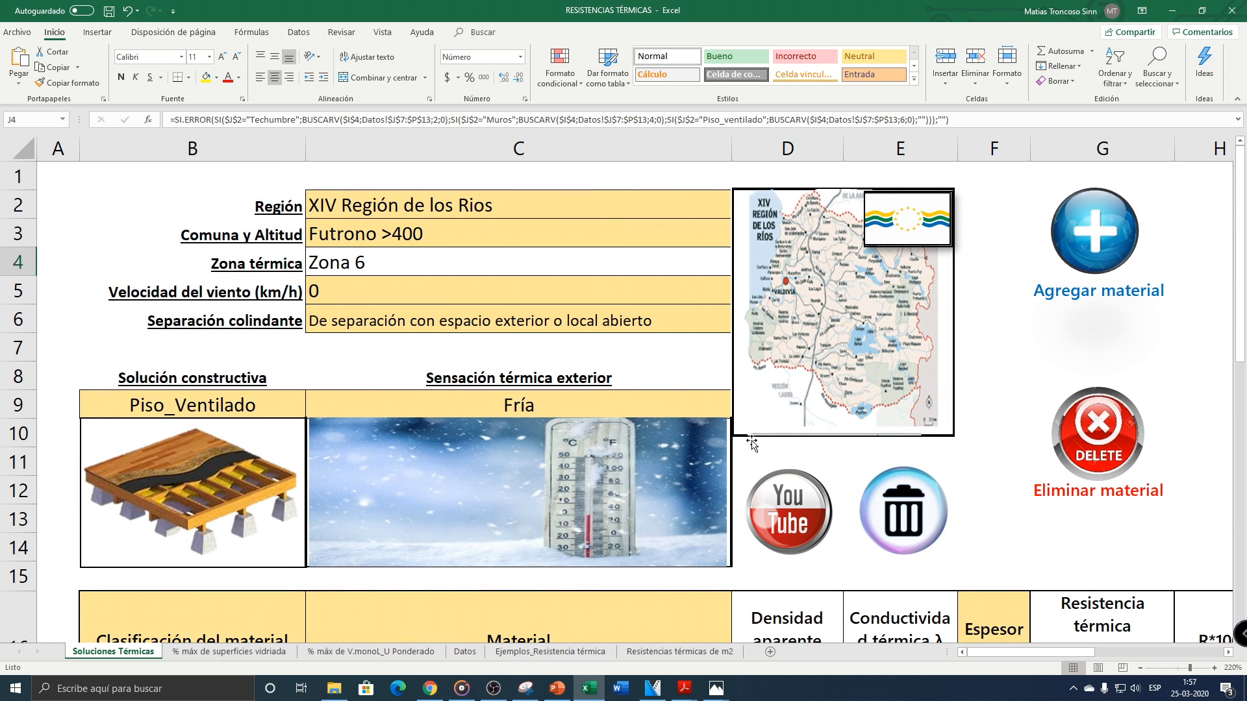
scroll(657, 422, down, 4)
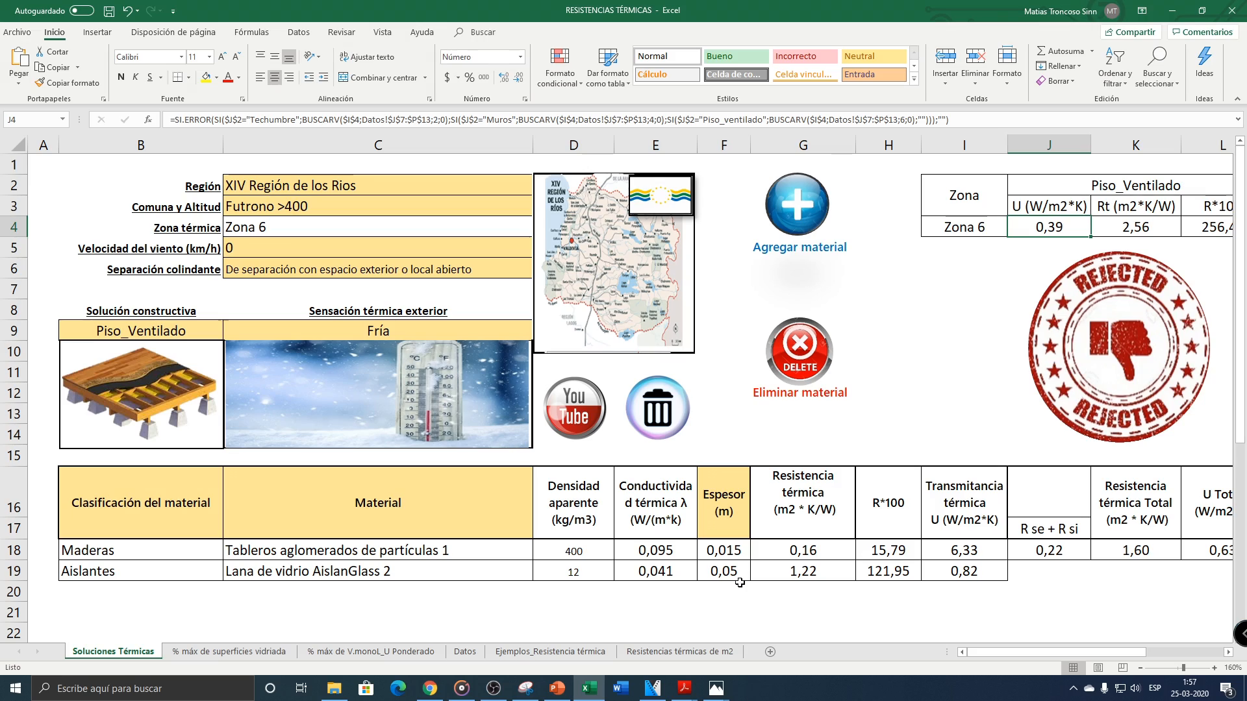
scroll(740, 582, up, 3)
drag(1039, 651, 1011, 651)
scroll(948, 570, down, 2)
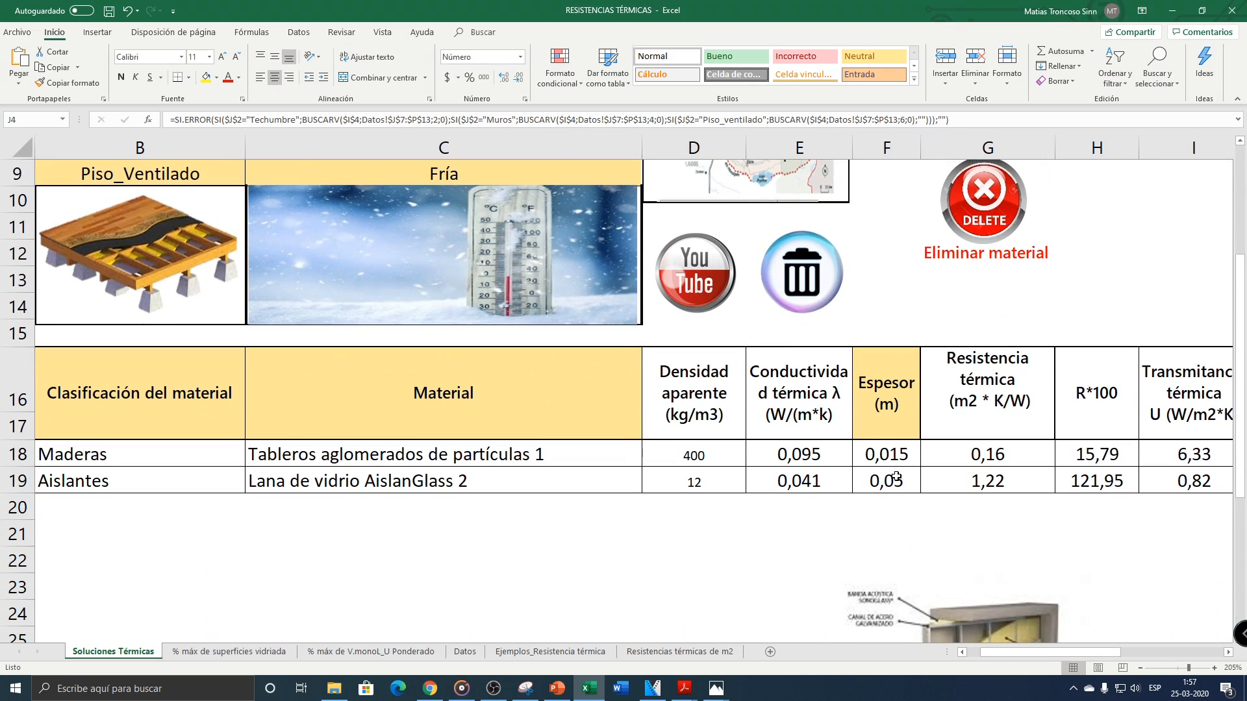
click(896, 478)
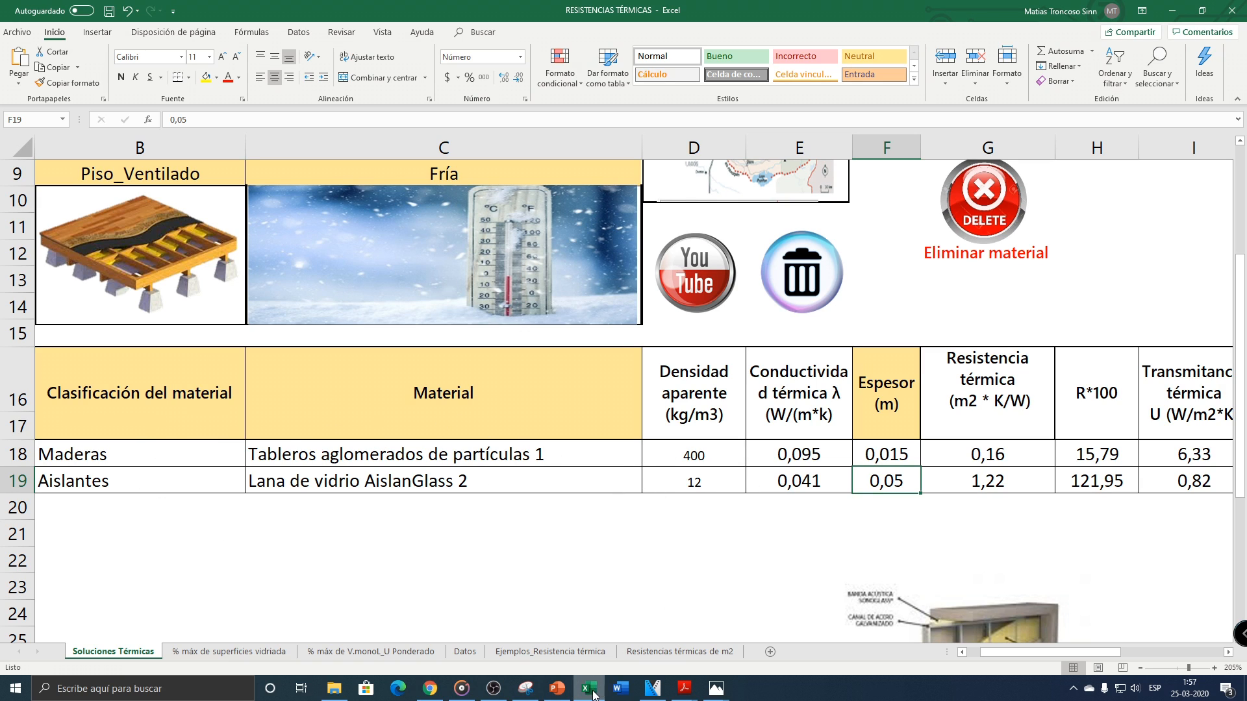
Step: Switch to FICHA_AISLANGLASS.pdf and examine the 100 mm thickness of Rollo Libre in the page 2 roll table
mouse_move(684, 694)
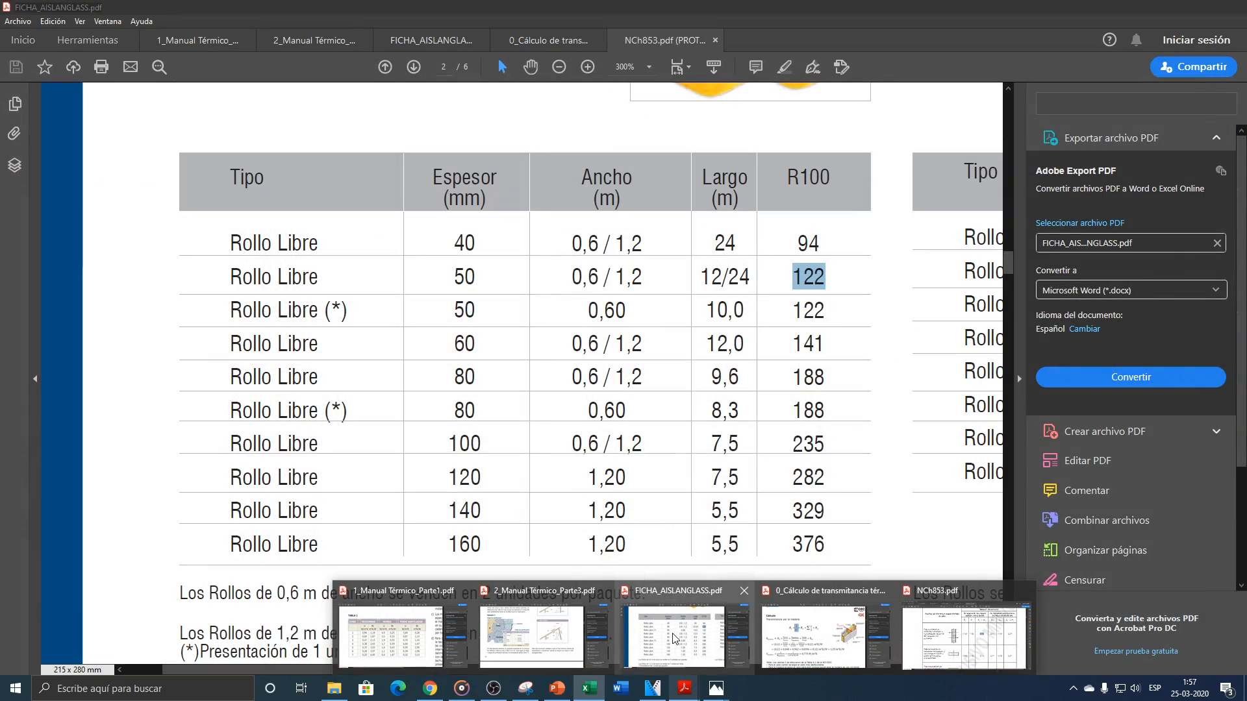
click(674, 639)
drag(1006, 267, 1010, 111)
scroll(766, 310, down, 3)
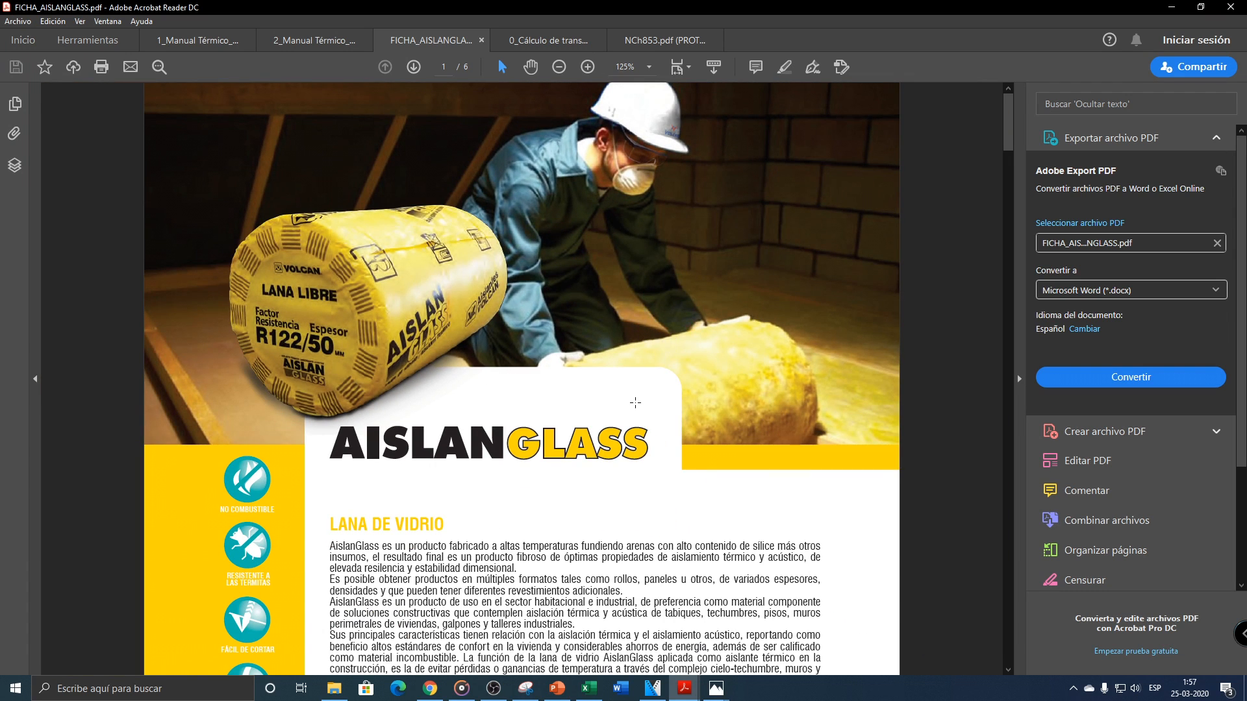
drag(1007, 126, 998, 283)
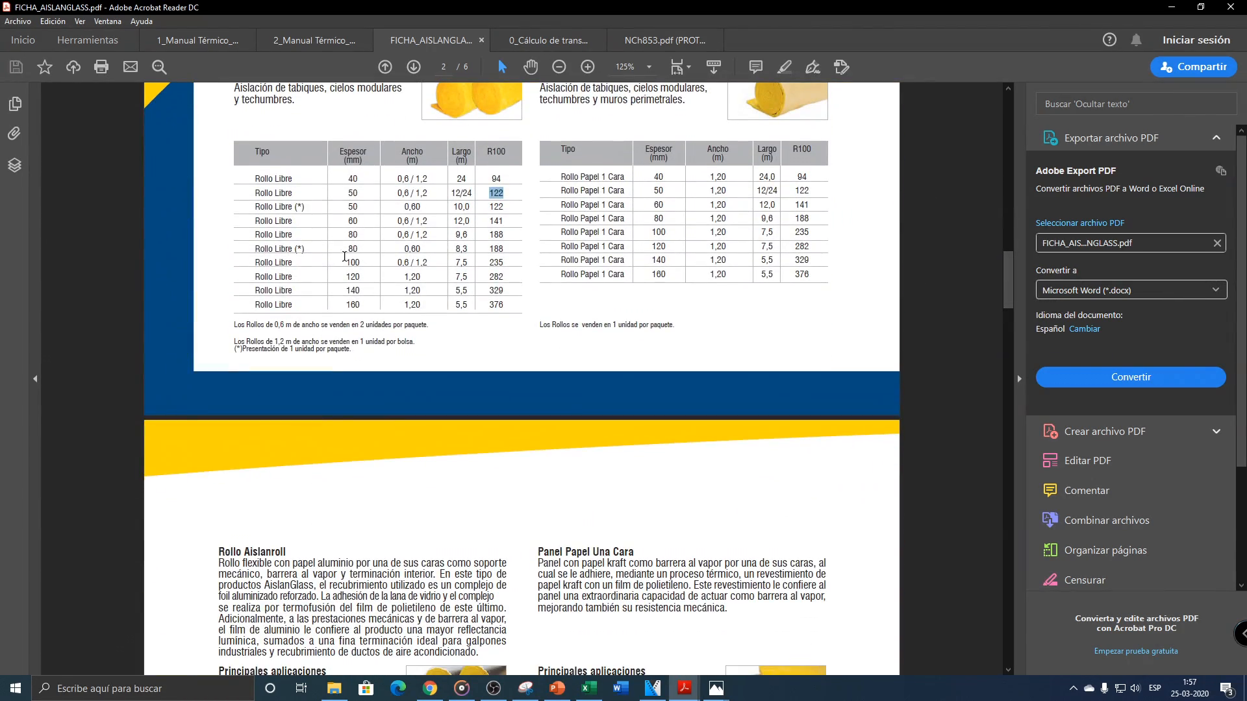
scroll(344, 256, up, 4)
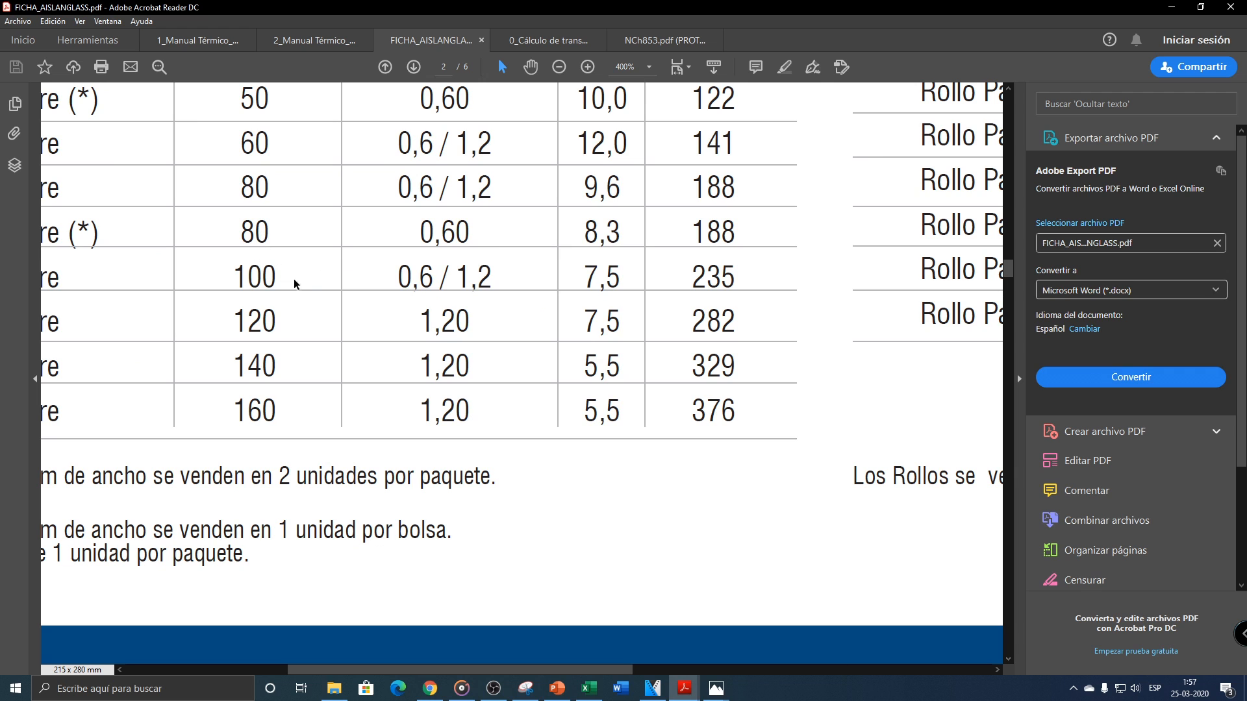
drag(610, 664, 539, 664)
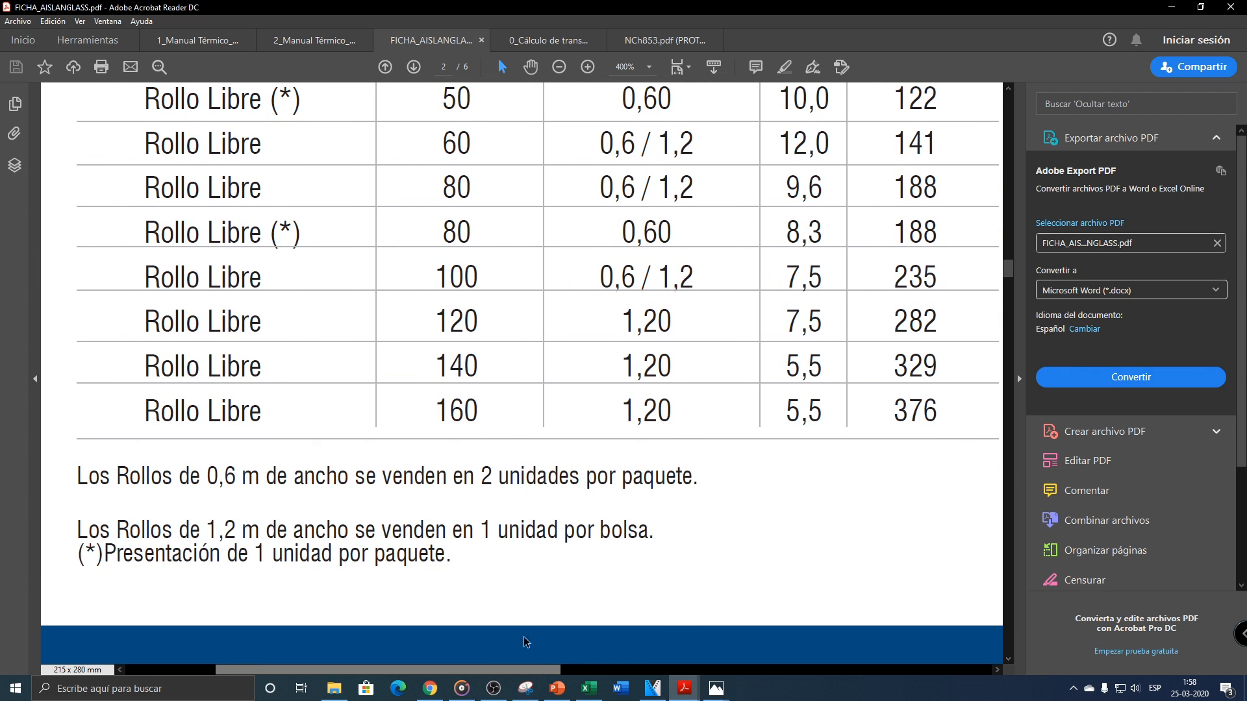
drag(439, 269, 507, 276)
double_click(443, 278)
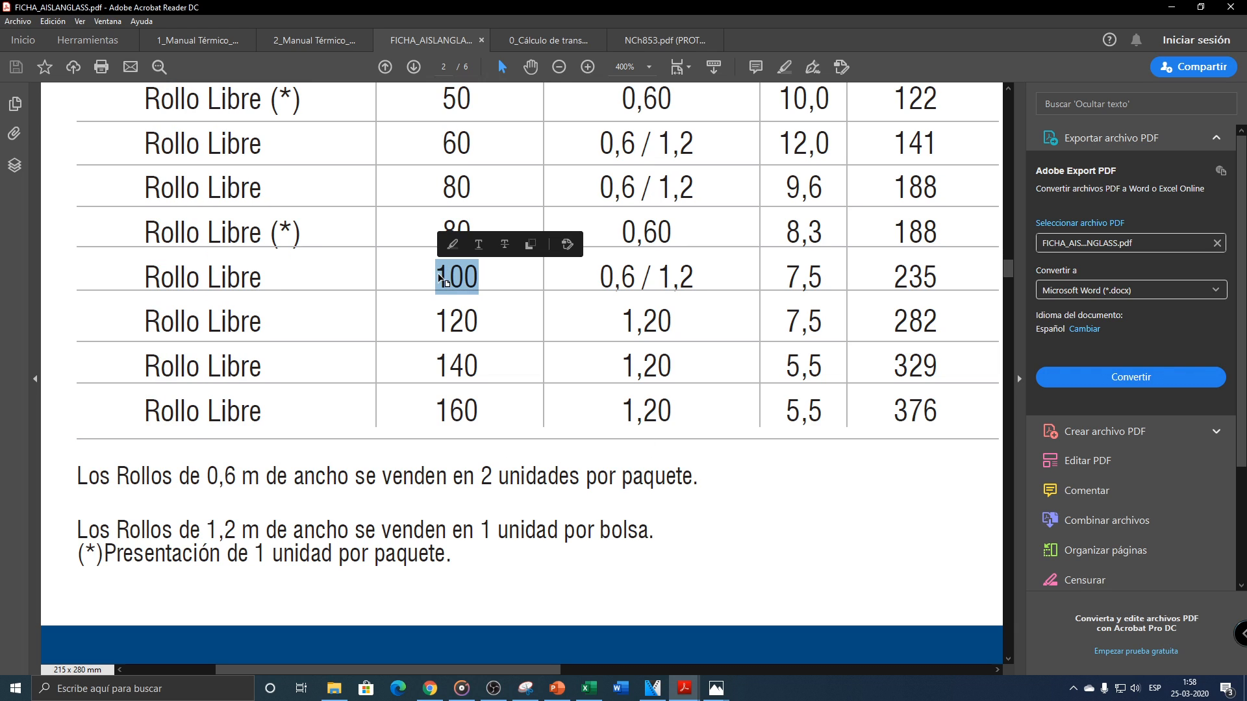
scroll(484, 318, up, 3)
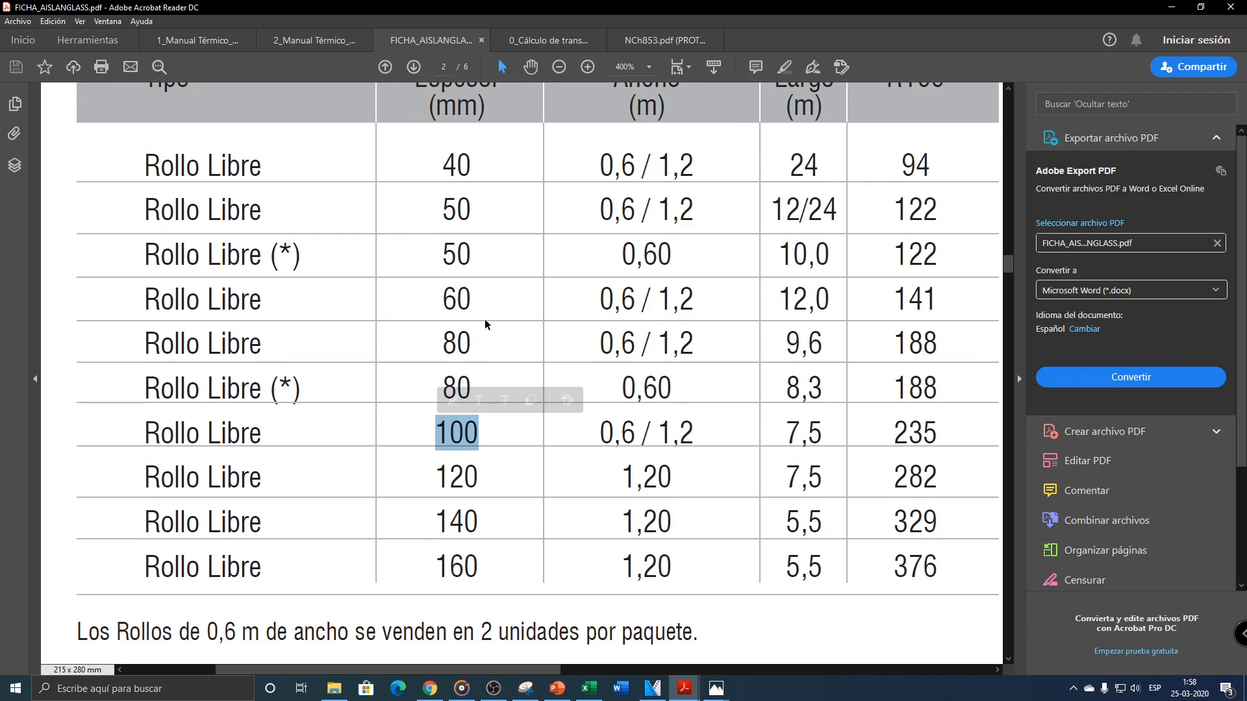
click(486, 430)
drag(449, 432, 480, 435)
click(450, 439)
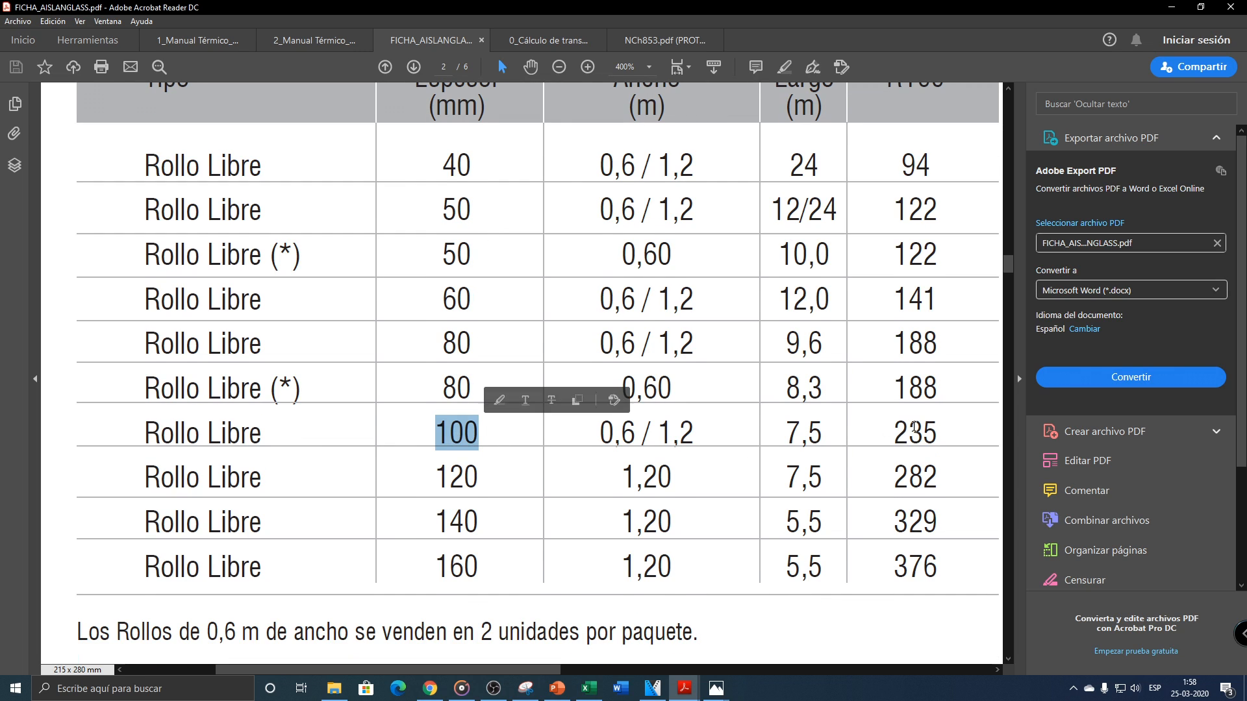
Step: Check the R100 value of the 100 mm Rollo Libre in the roll table
scroll(906, 391, up, 1)
drag(895, 472, 940, 464)
click(930, 466)
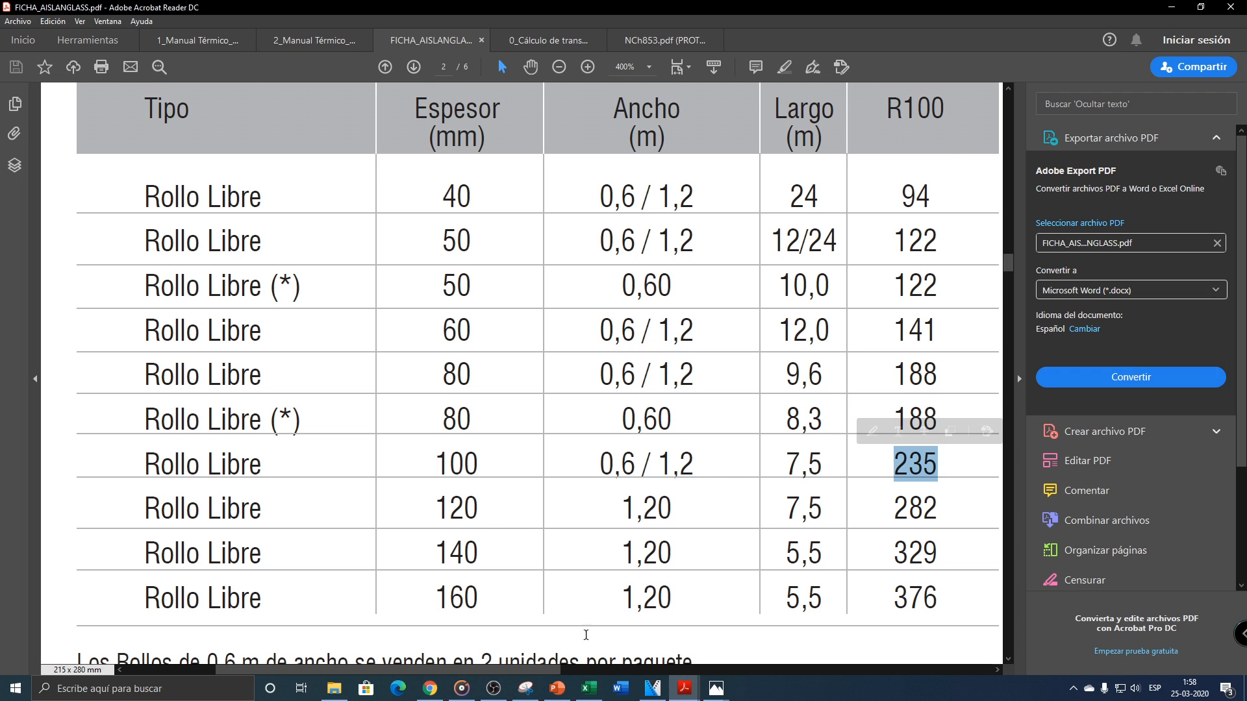
Step: Return to the Excel workbook and set the thickness of Lana de vidrio AislanGlass 2 to 0,10 m
click(588, 687)
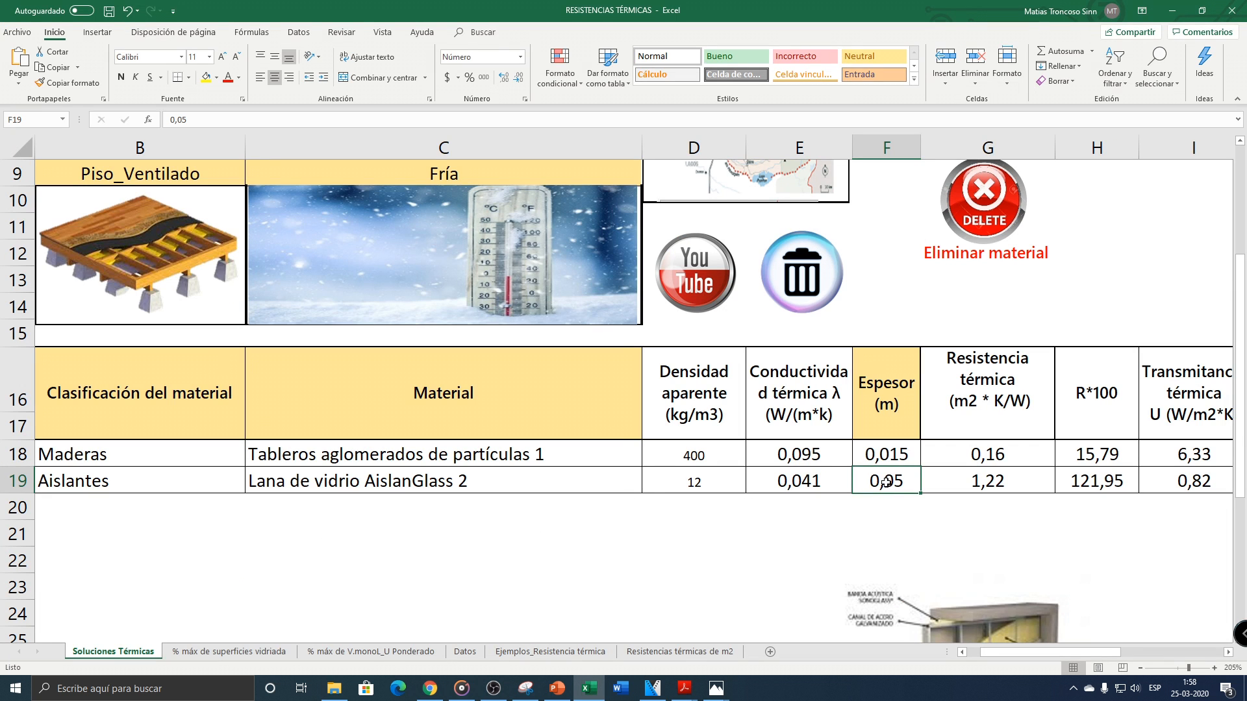
double_click(899, 481)
text(10)
key(Return)
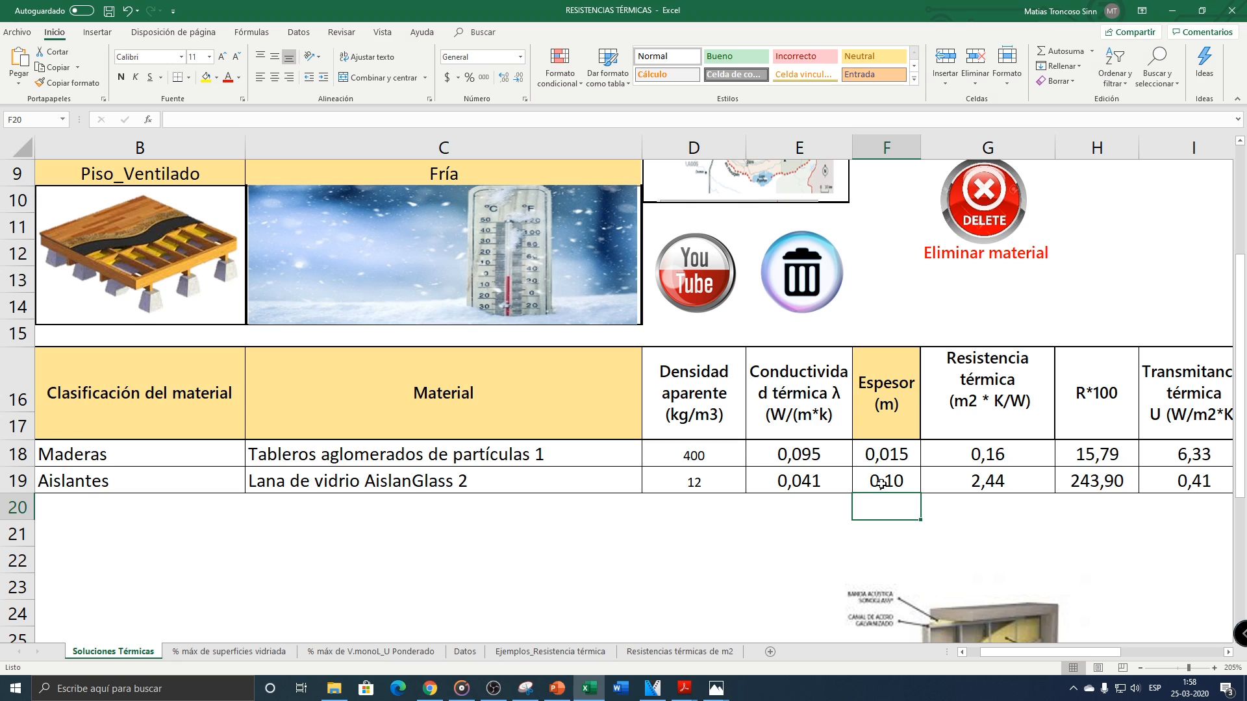
Step: Compare the insulation's R*100 in H19 with the 100 mm Rollo Libre in FICHA_AISLANGLASS.pdf, and return to the workbook
click(1099, 483)
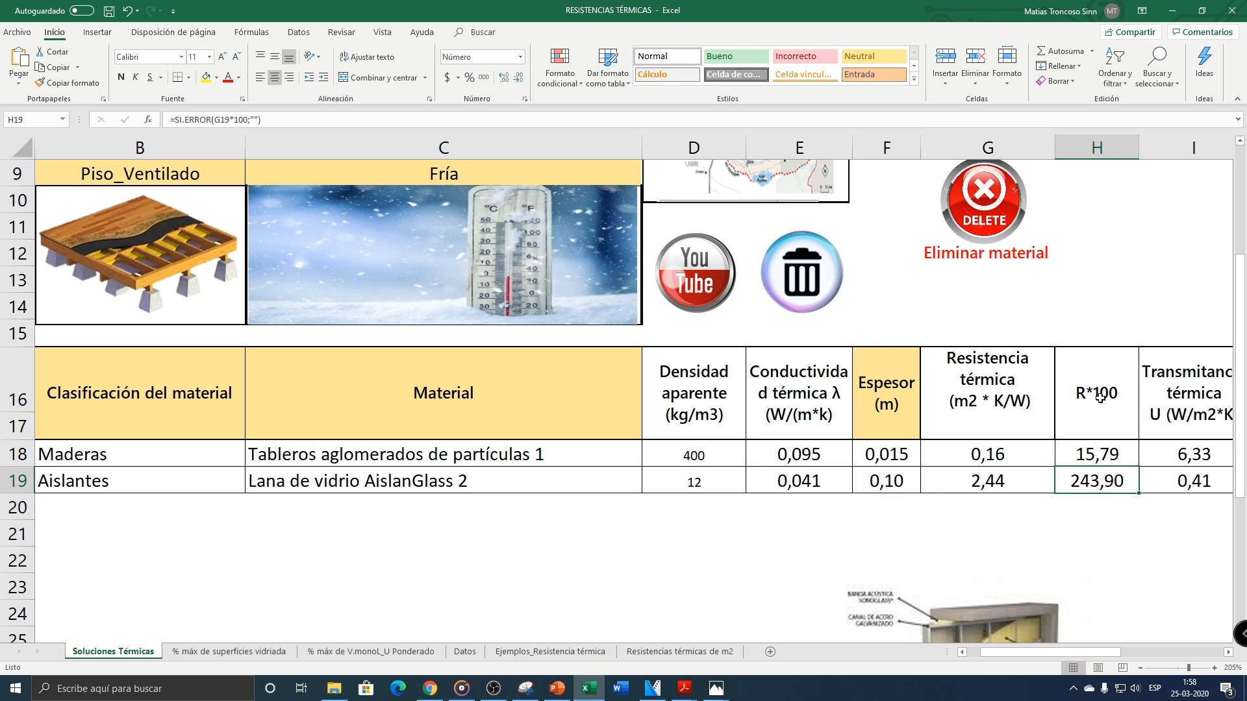
click(684, 688)
click(842, 640)
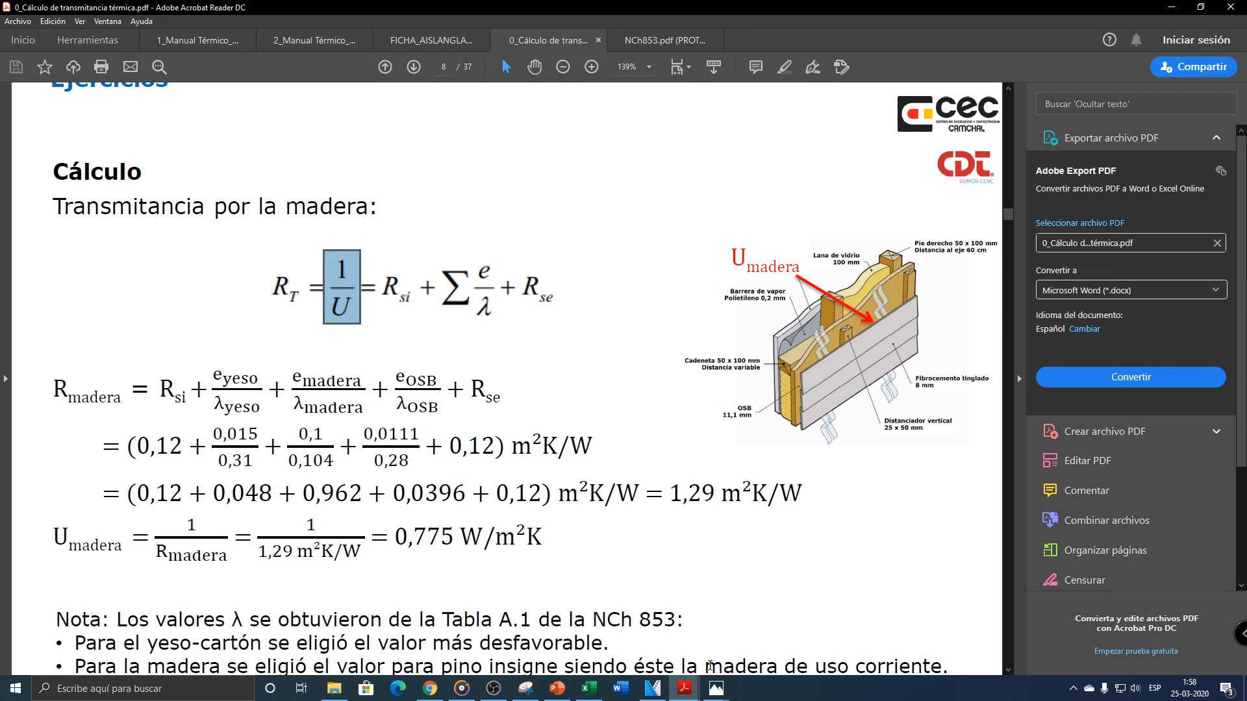
click(691, 629)
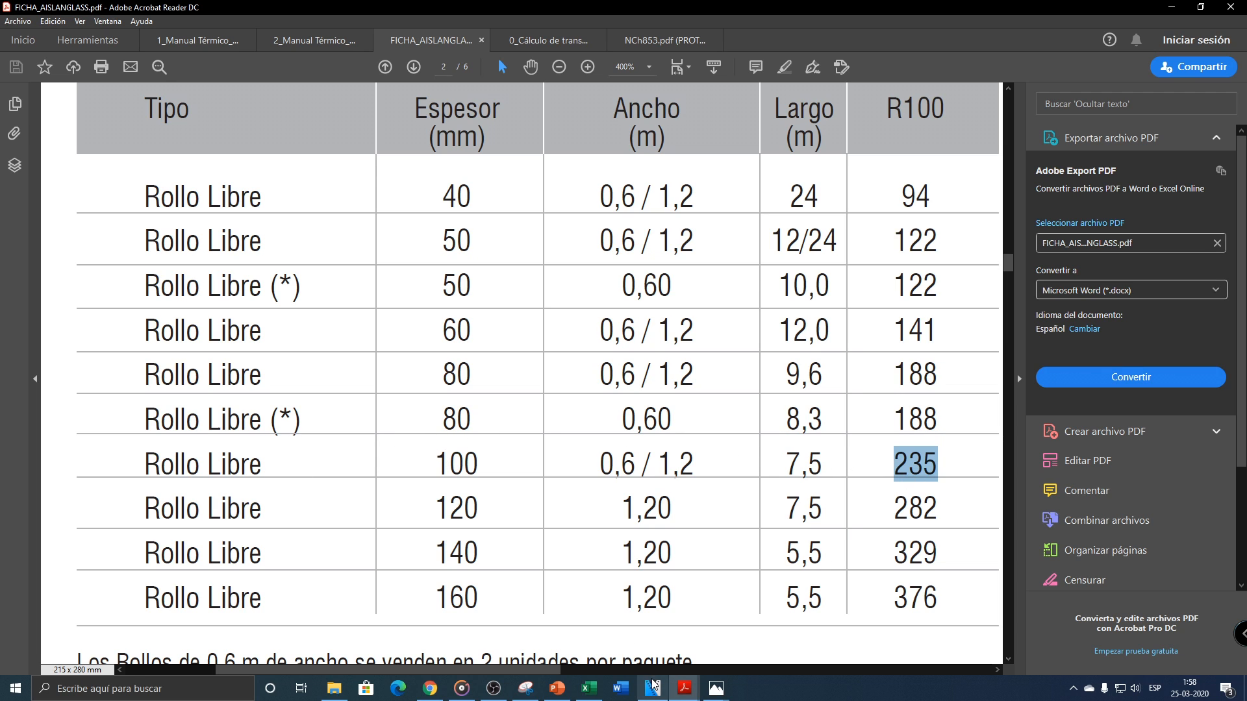
mouse_move(591, 690)
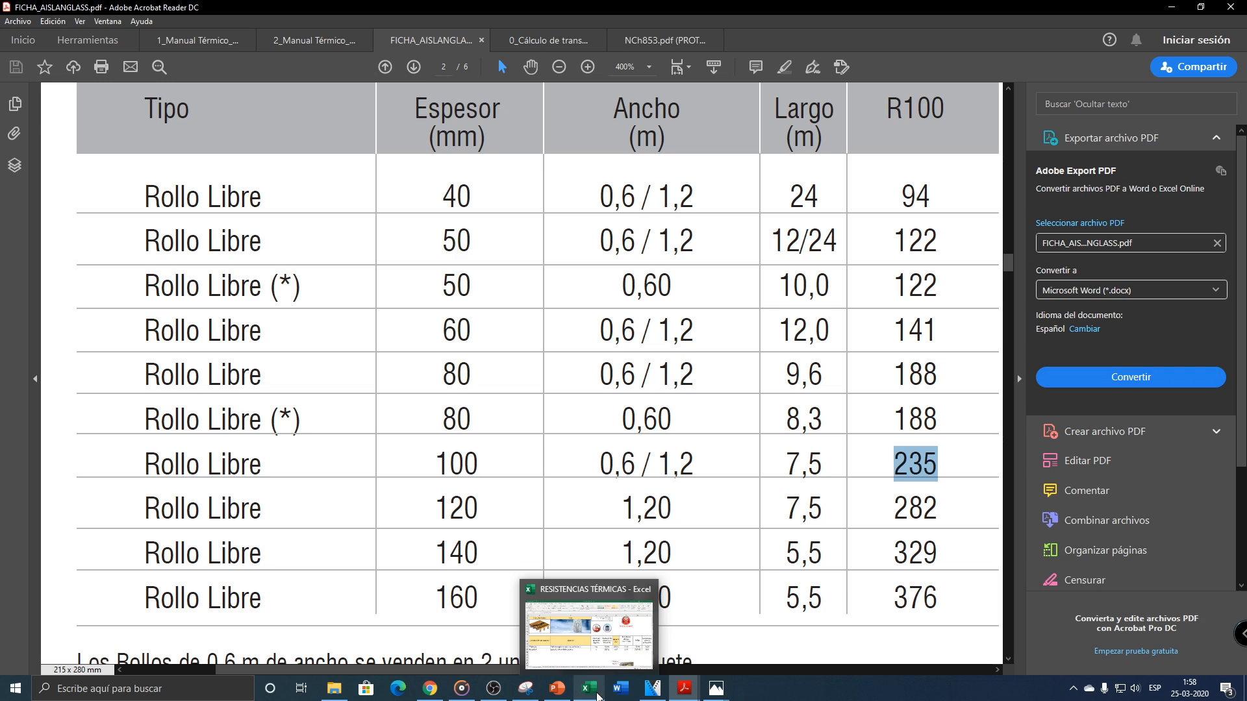
click(585, 643)
Step: Change the insulation material in C19 to Lana de vidrio AislanGlass 1 and check its density and thermal resistance
click(533, 476)
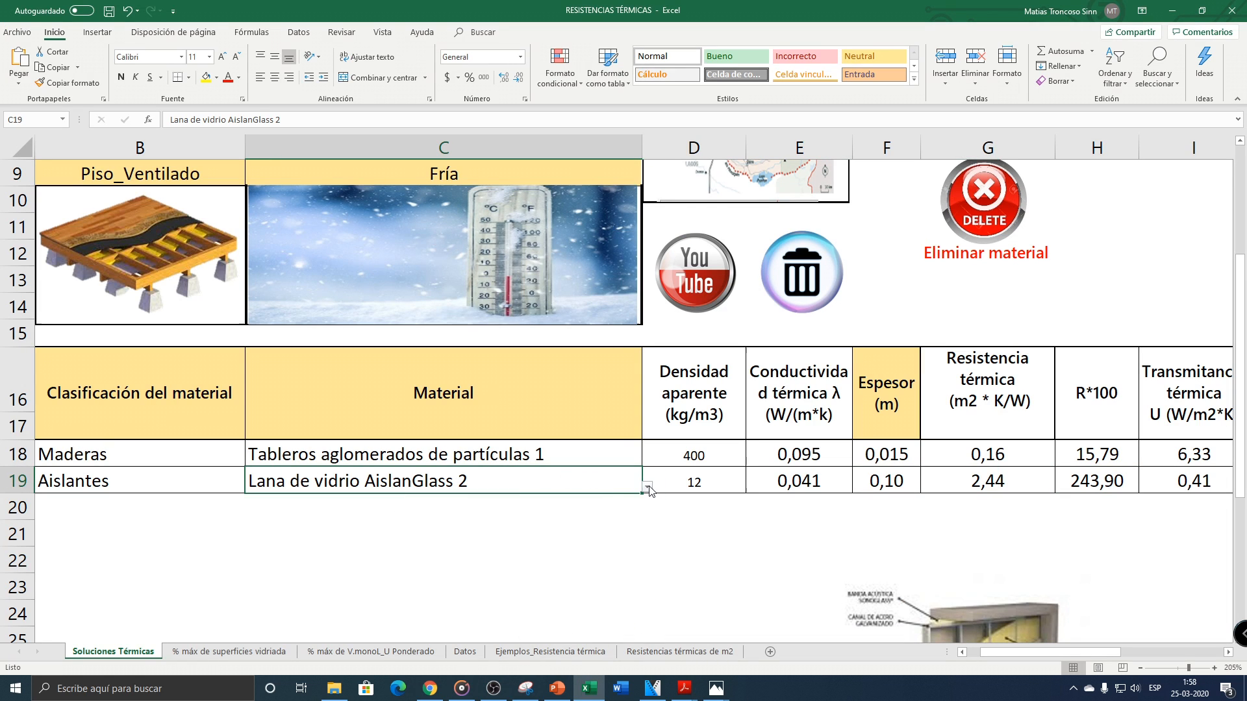
click(648, 487)
click(642, 512)
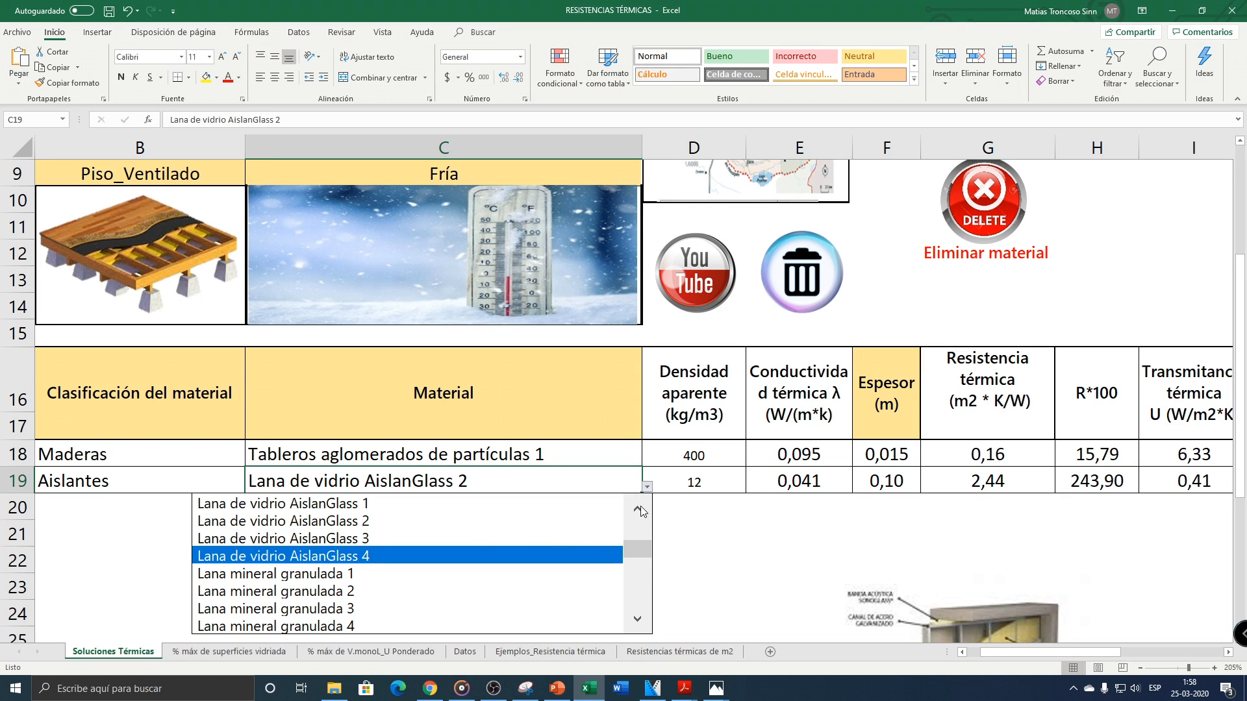
click(416, 504)
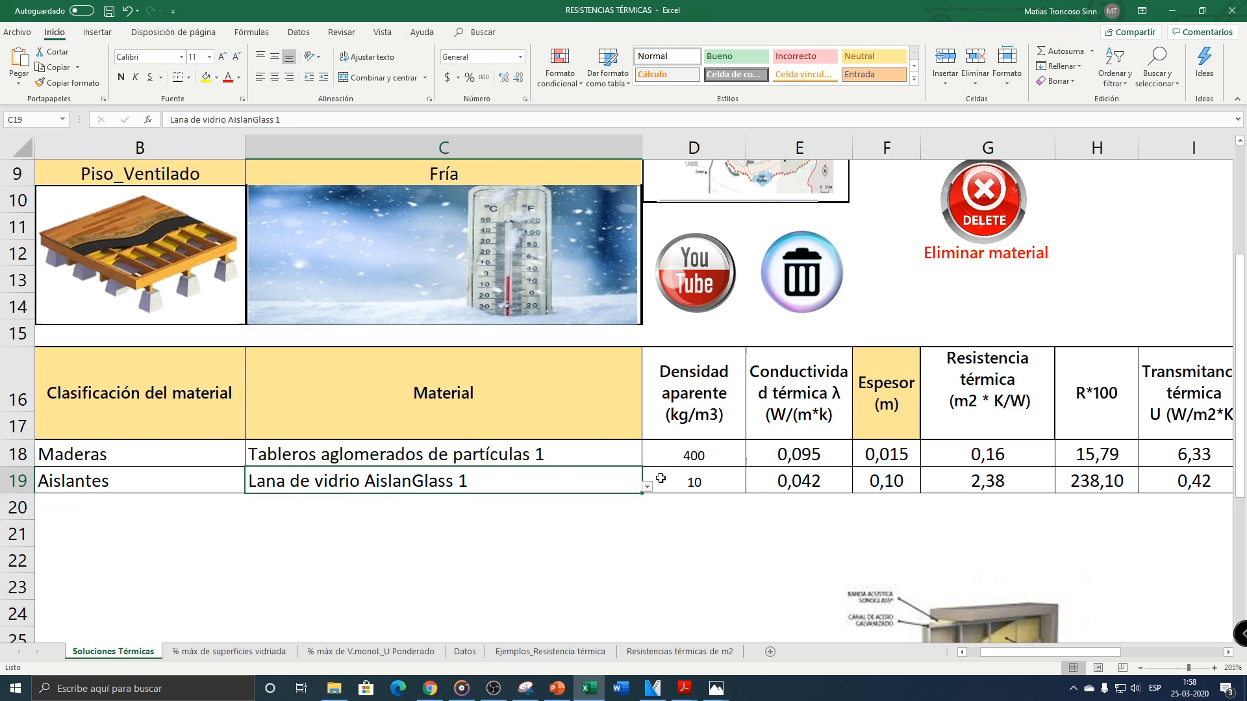
click(703, 482)
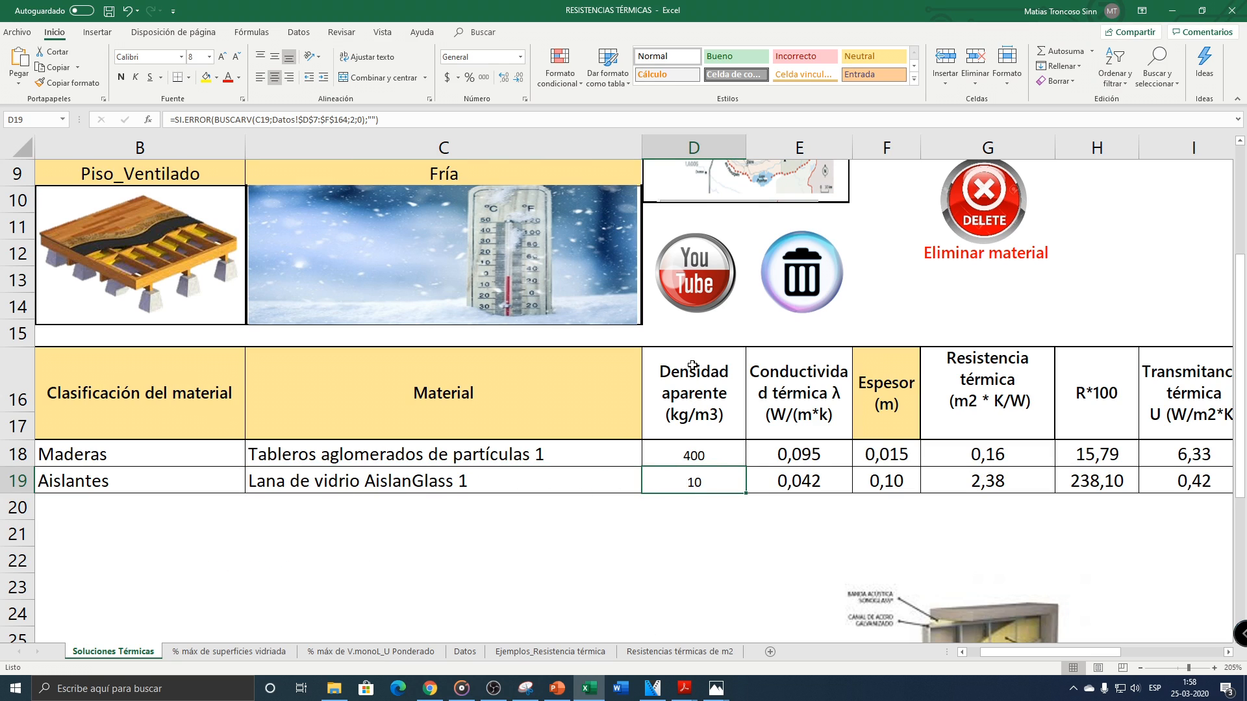
click(972, 477)
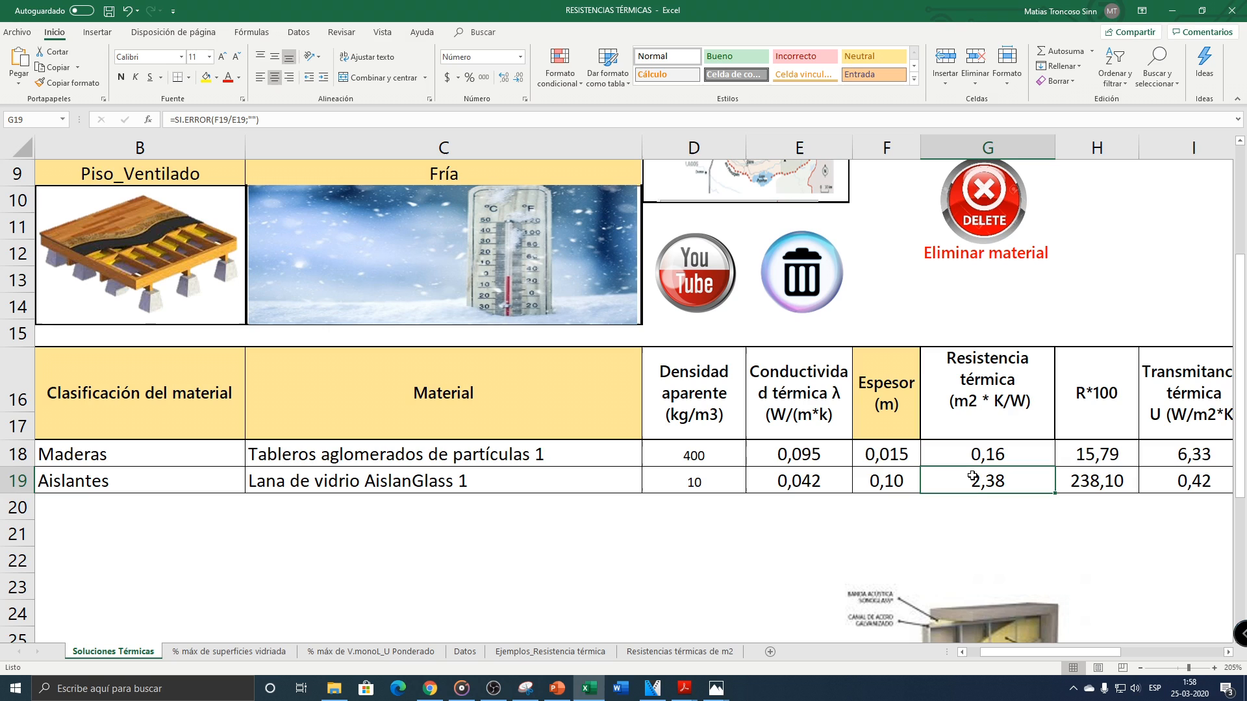
Step: Try Lana de vidrio AislanGlass 3 in C19 and compare its R*100 with the R100 values in FICHA_AISLANGLASS.pdf
click(633, 480)
click(647, 486)
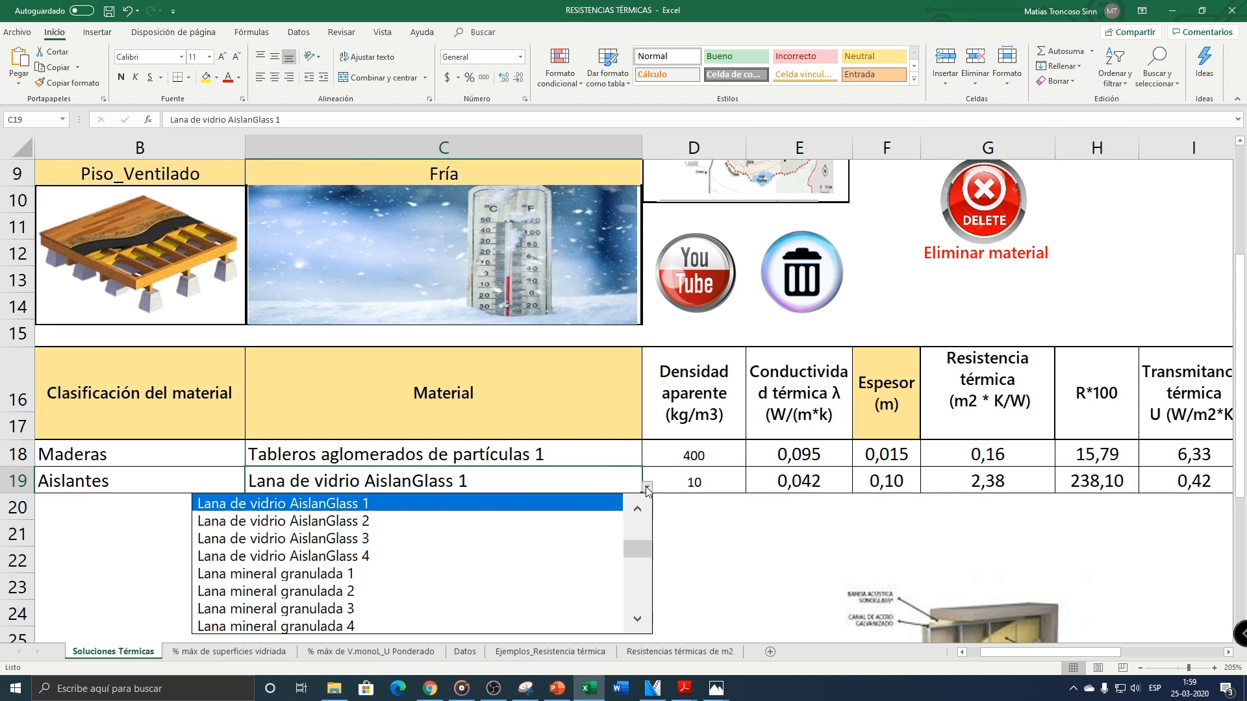
click(508, 537)
click(976, 481)
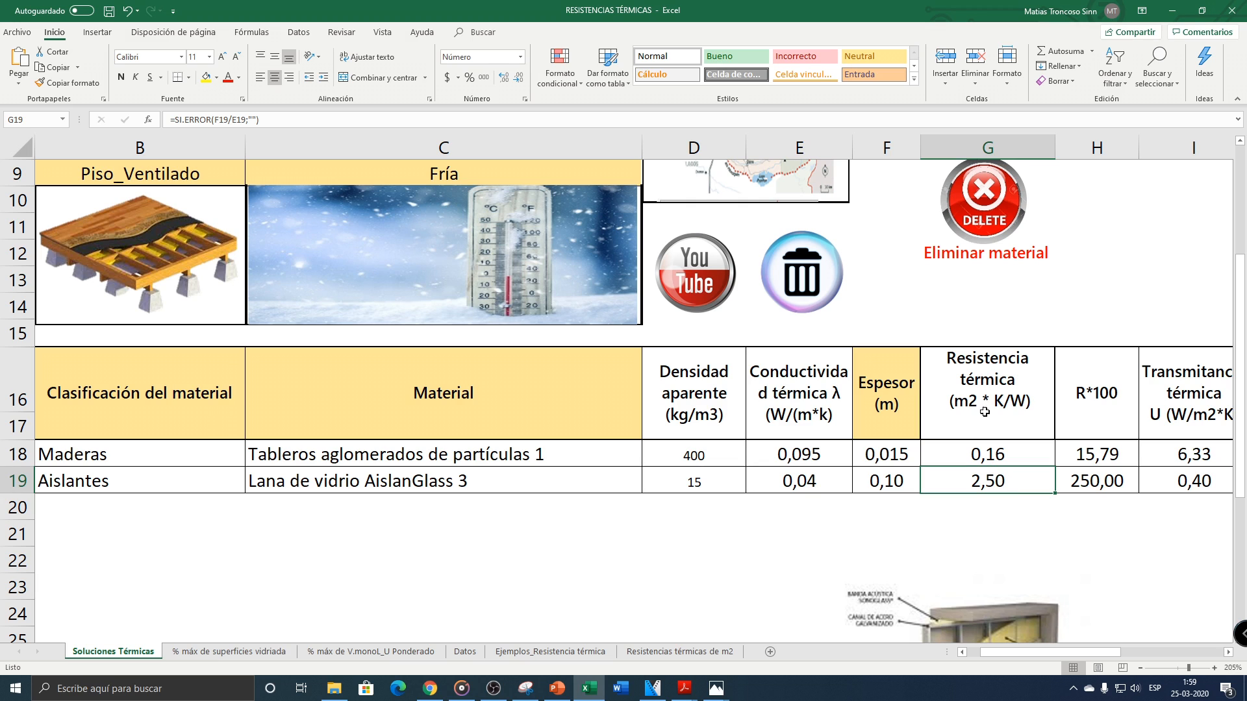
key(Right)
mouse_move(684, 688)
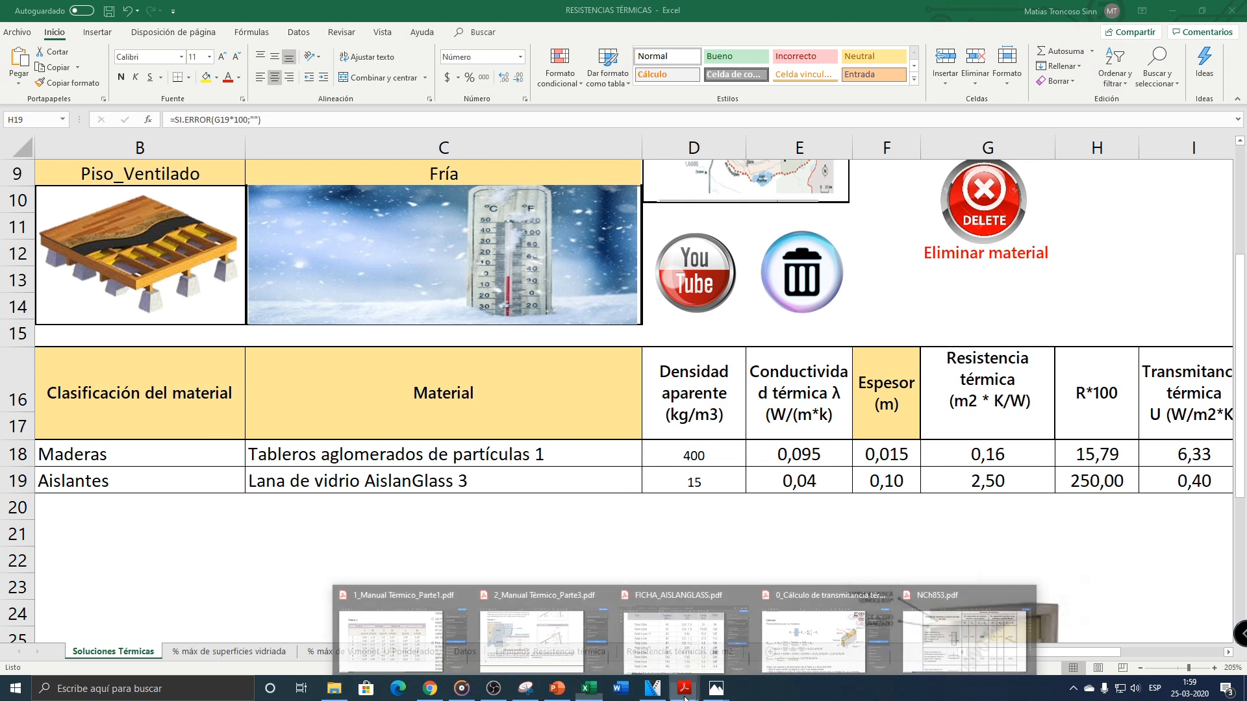
click(693, 638)
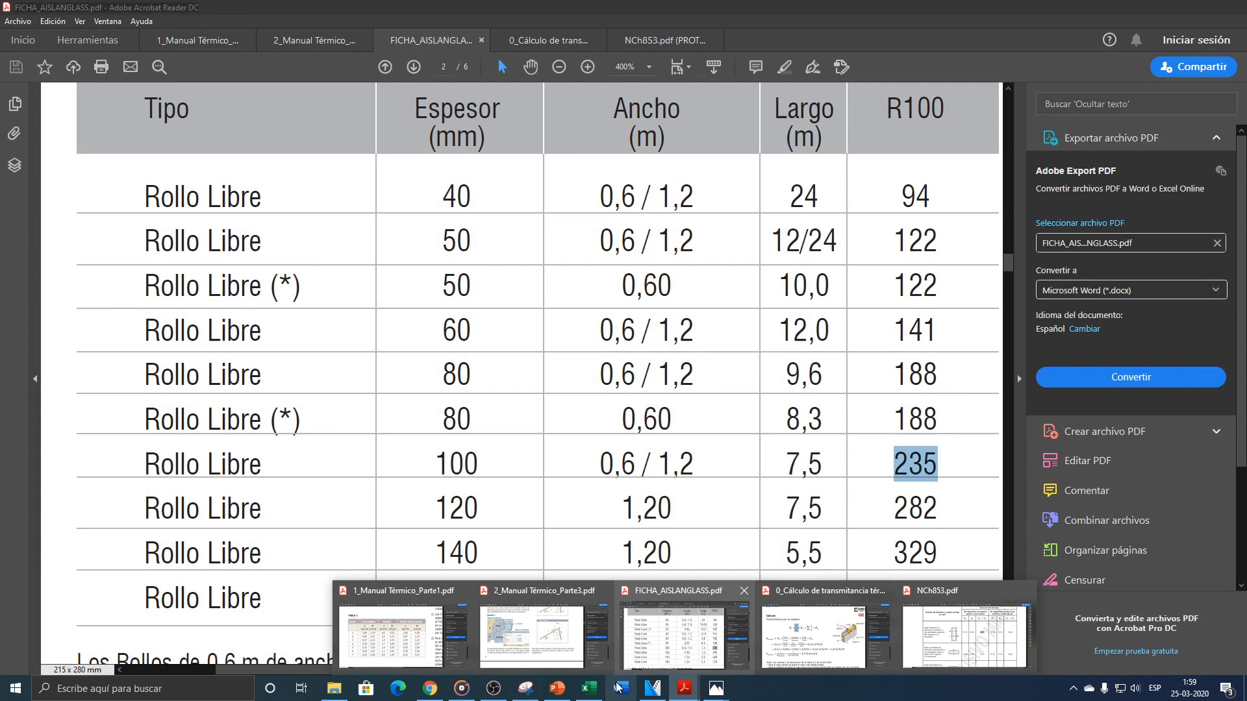
Step: Return to the Excel workbook and set the insulation material in C19 back to Lana de vidrio AislanGlass 1
click(589, 688)
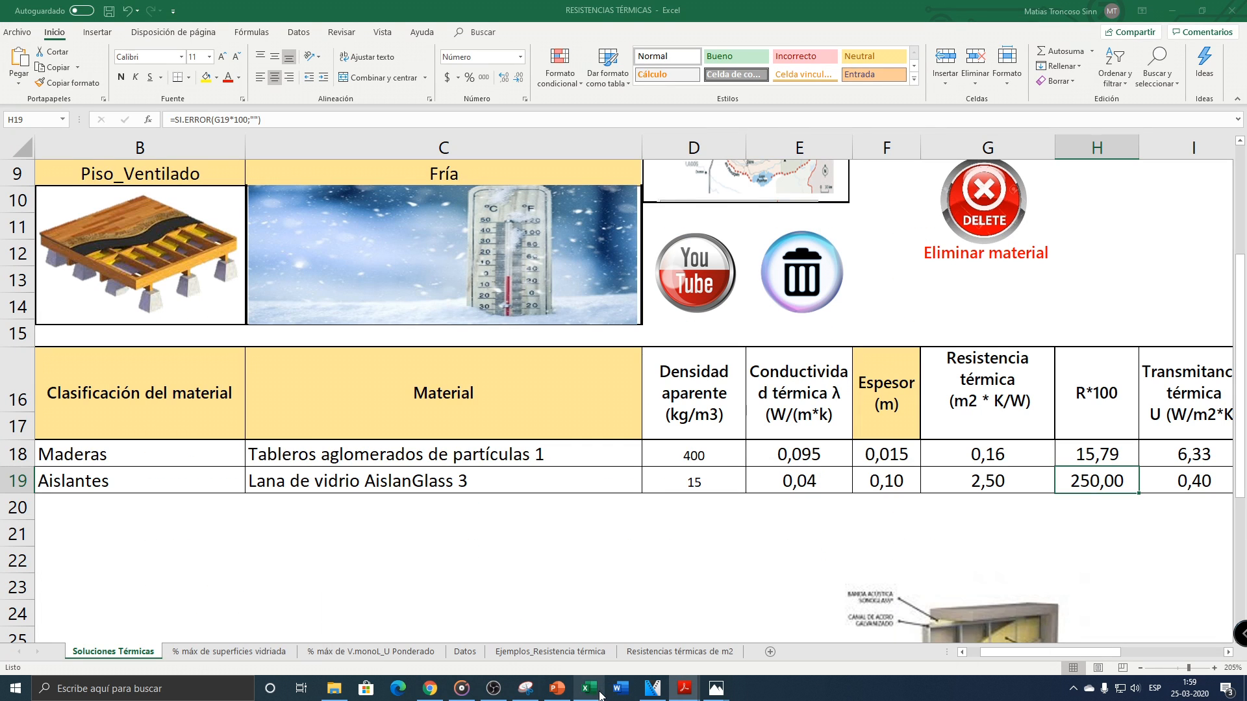
click(628, 486)
click(647, 486)
click(641, 509)
click(490, 504)
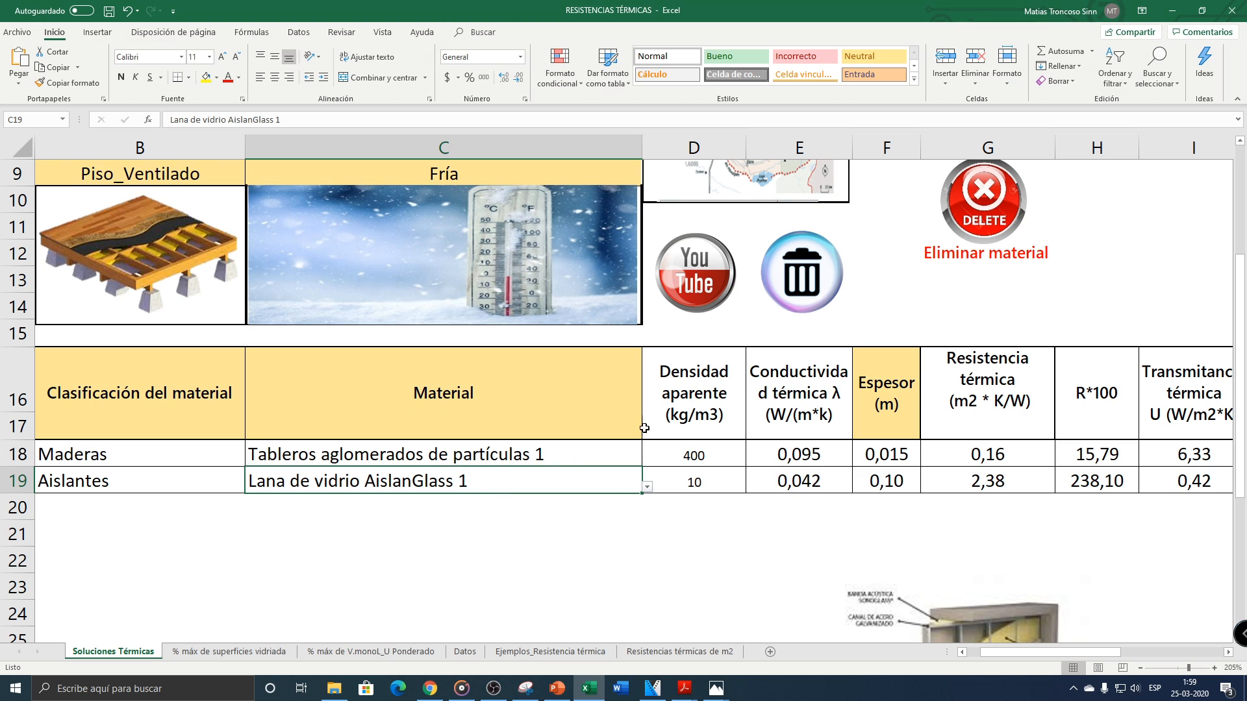
Step: Examine the insulation conductivities in the Datos sheet's Conductividad térmica de los materiales table, and return to the Soluciones Térmicas sheet
click(464, 651)
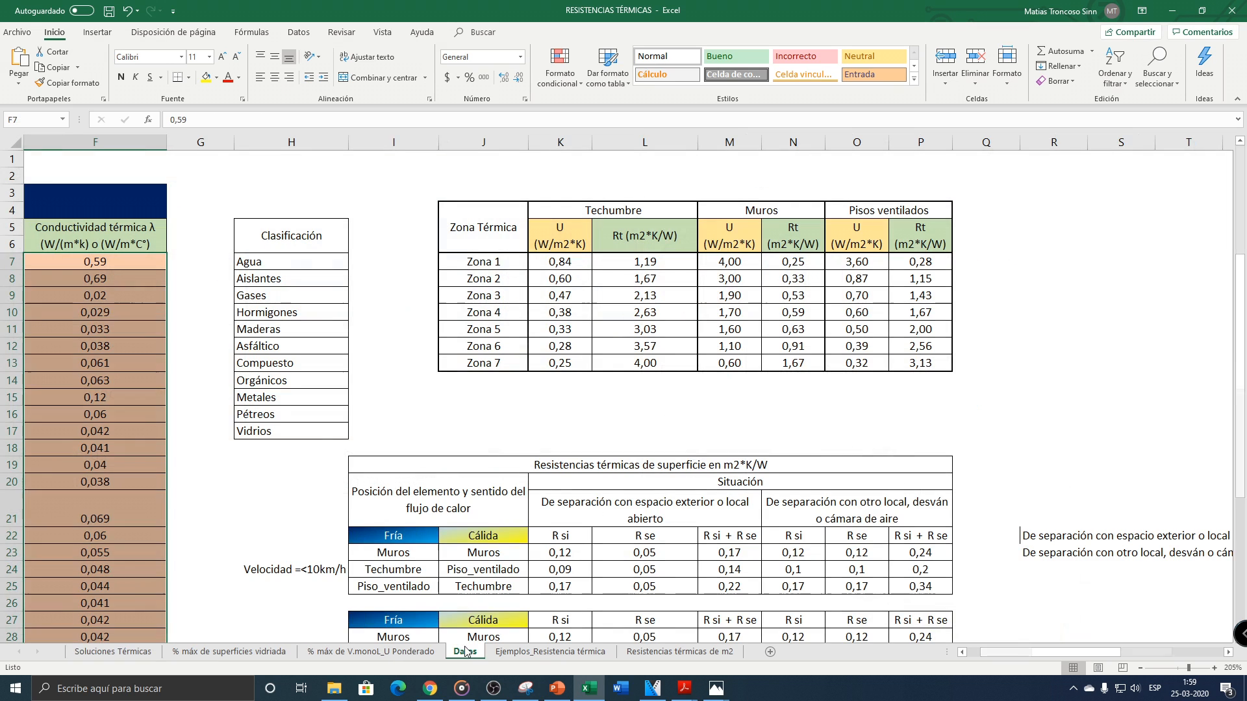
click(998, 656)
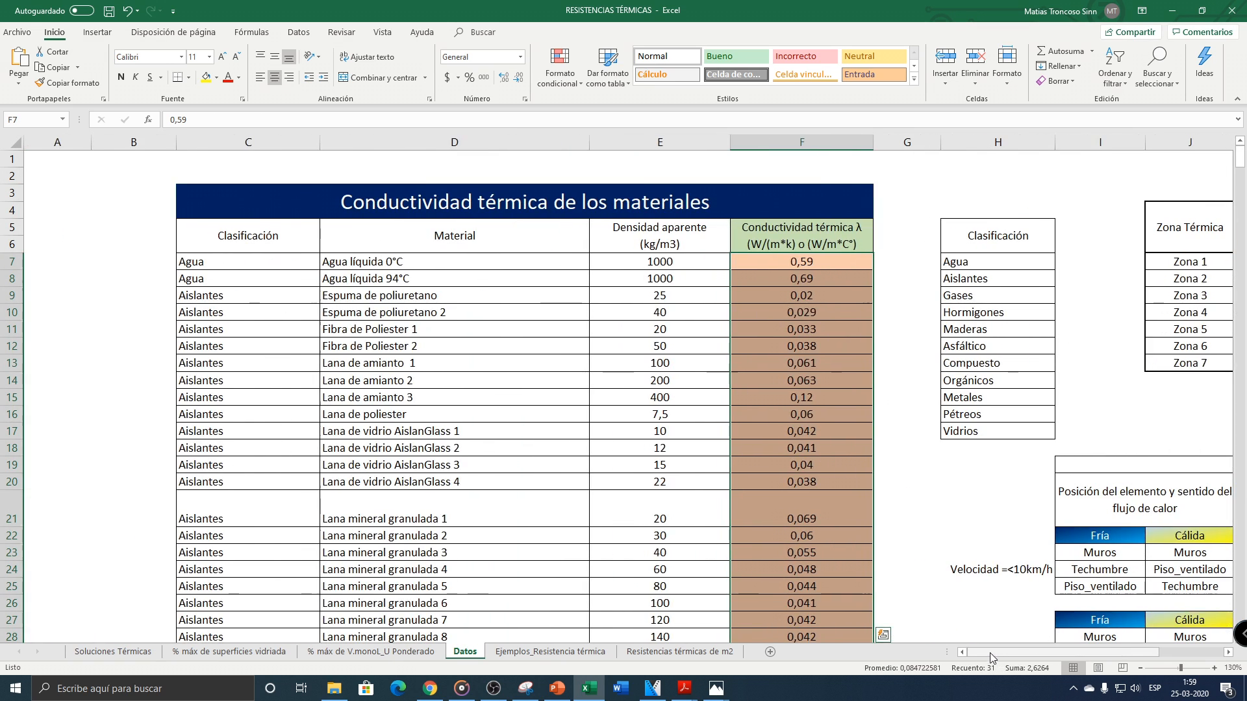
scroll(600, 381, down, 11)
scroll(529, 443, up, 11)
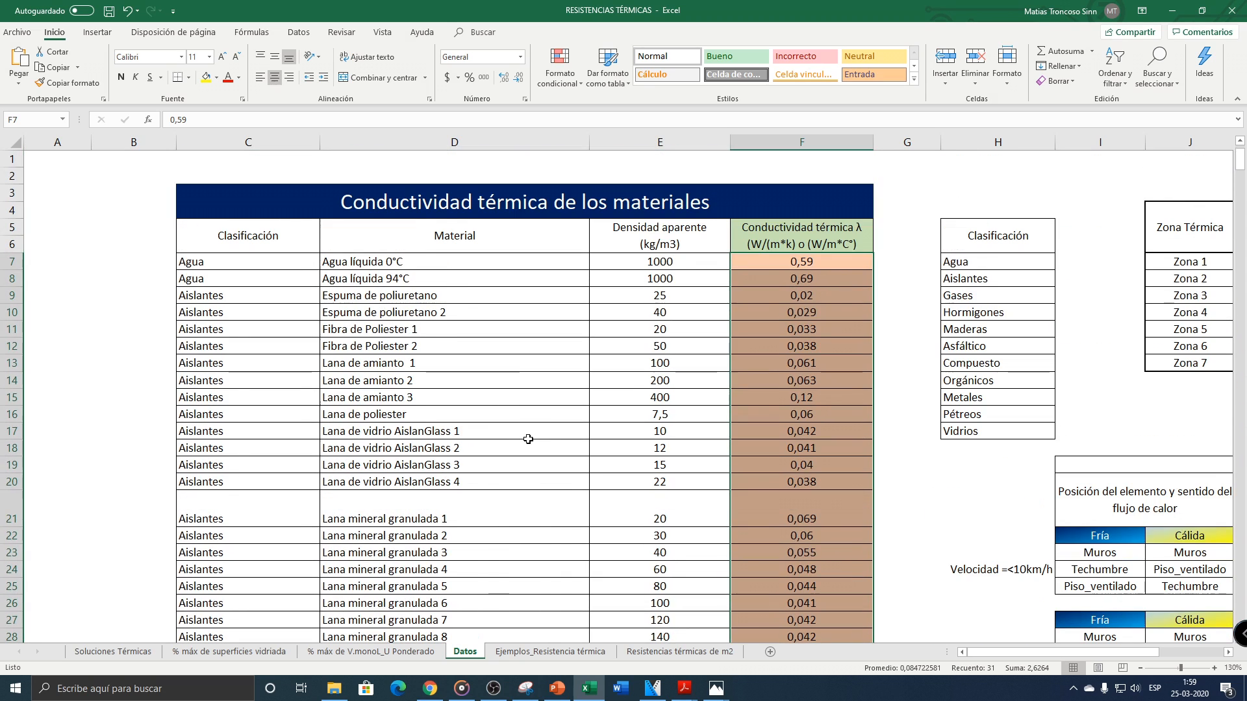
drag(737, 329, 799, 381)
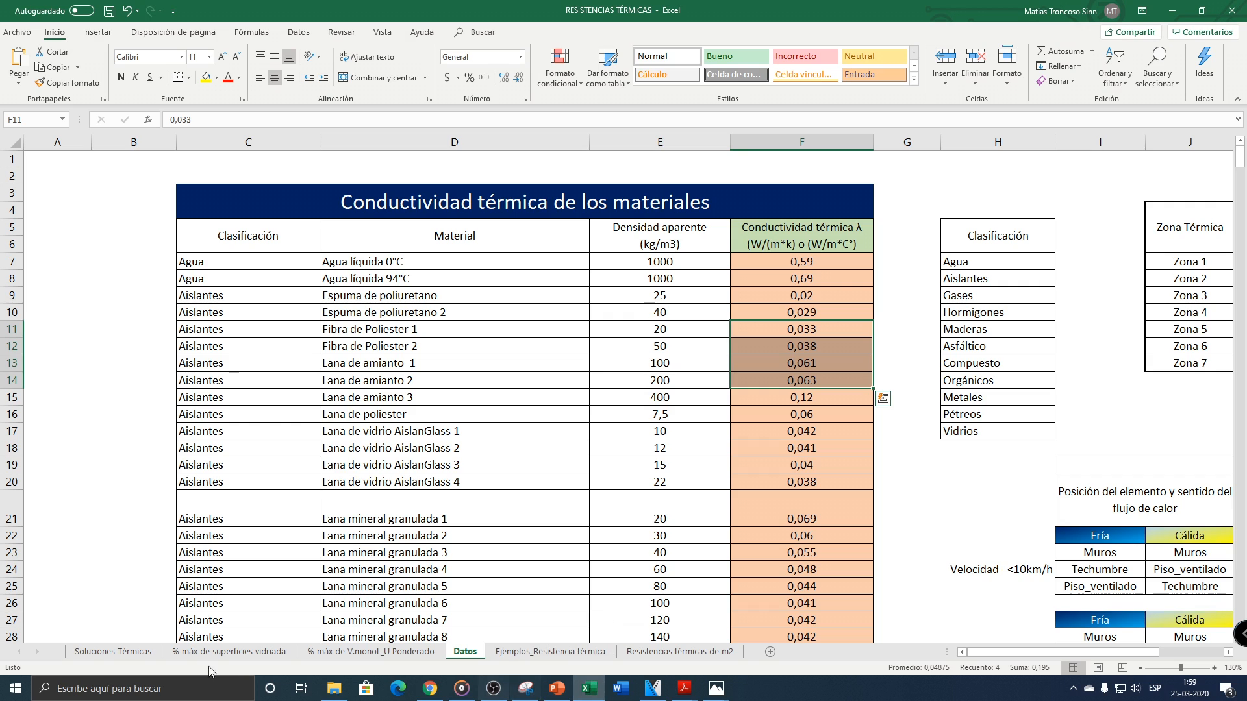
click(113, 652)
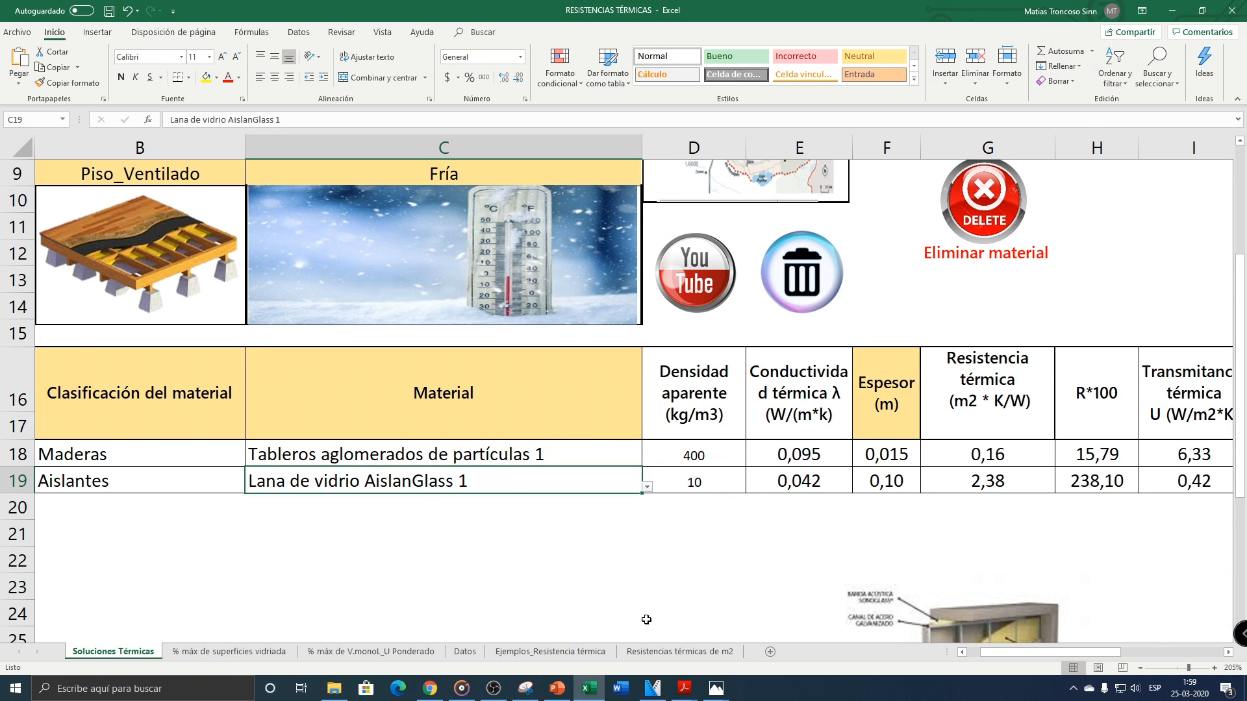
Step: Compare the R*100 of Lana de vidrio AislanGlass 1 in H19 with the 100 mm roll's R100 in FICHA_AISLANGLASS.pdf, and return to Excel
drag(1019, 651, 1044, 651)
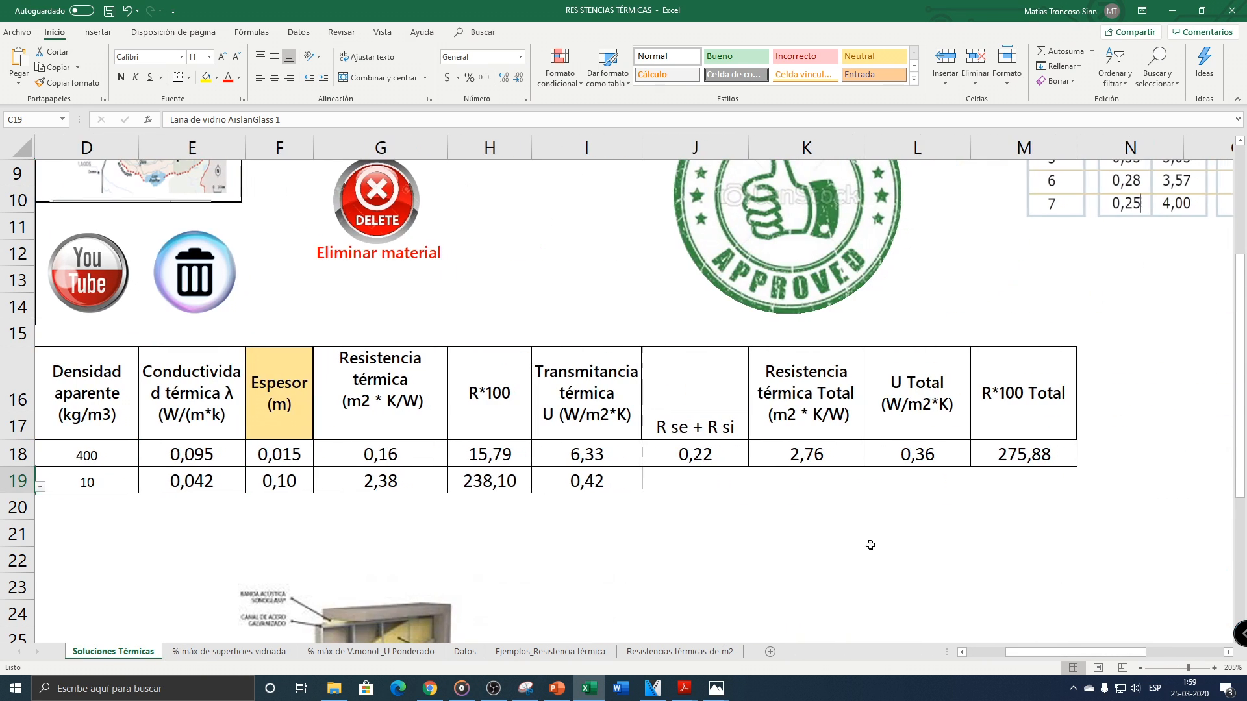
click(493, 480)
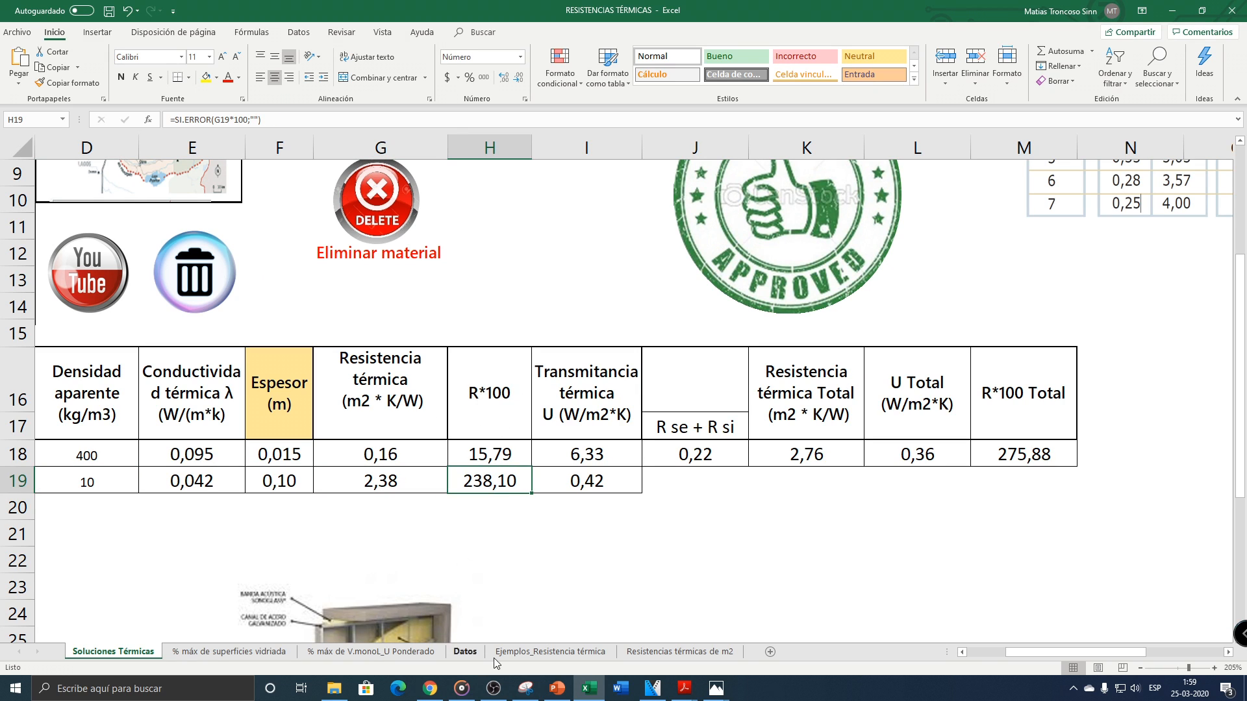
click(685, 689)
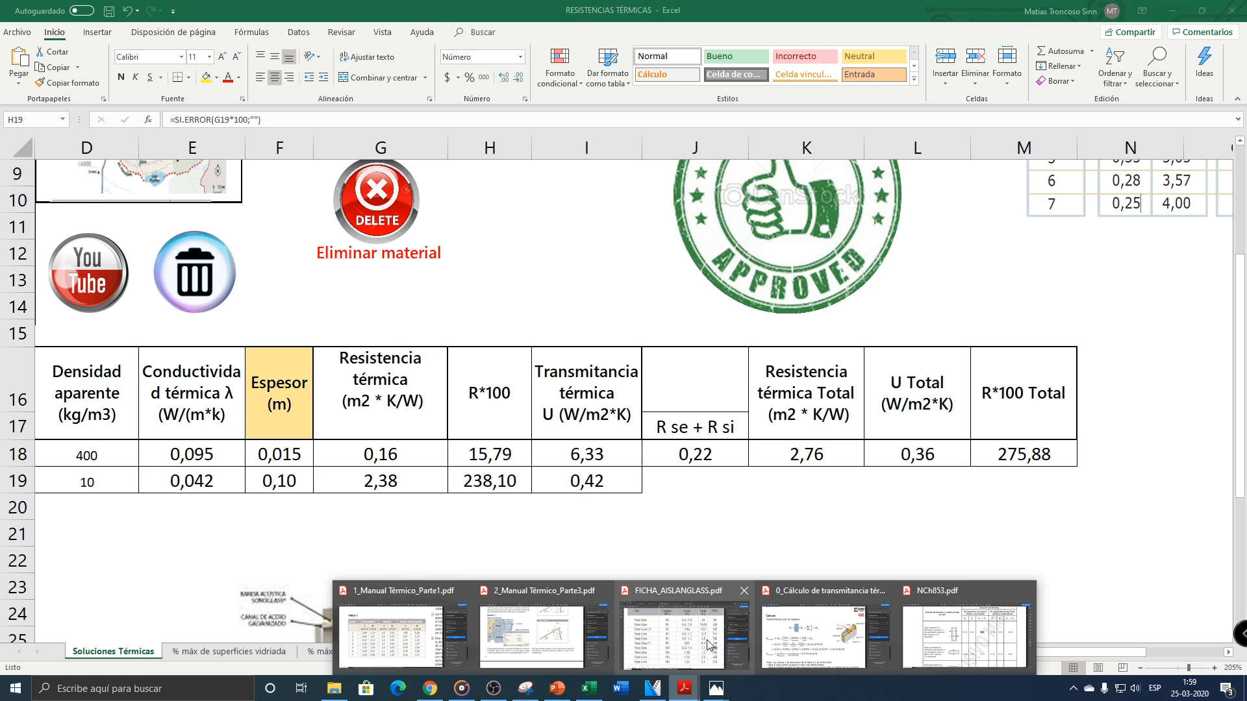
click(708, 645)
drag(883, 454, 939, 462)
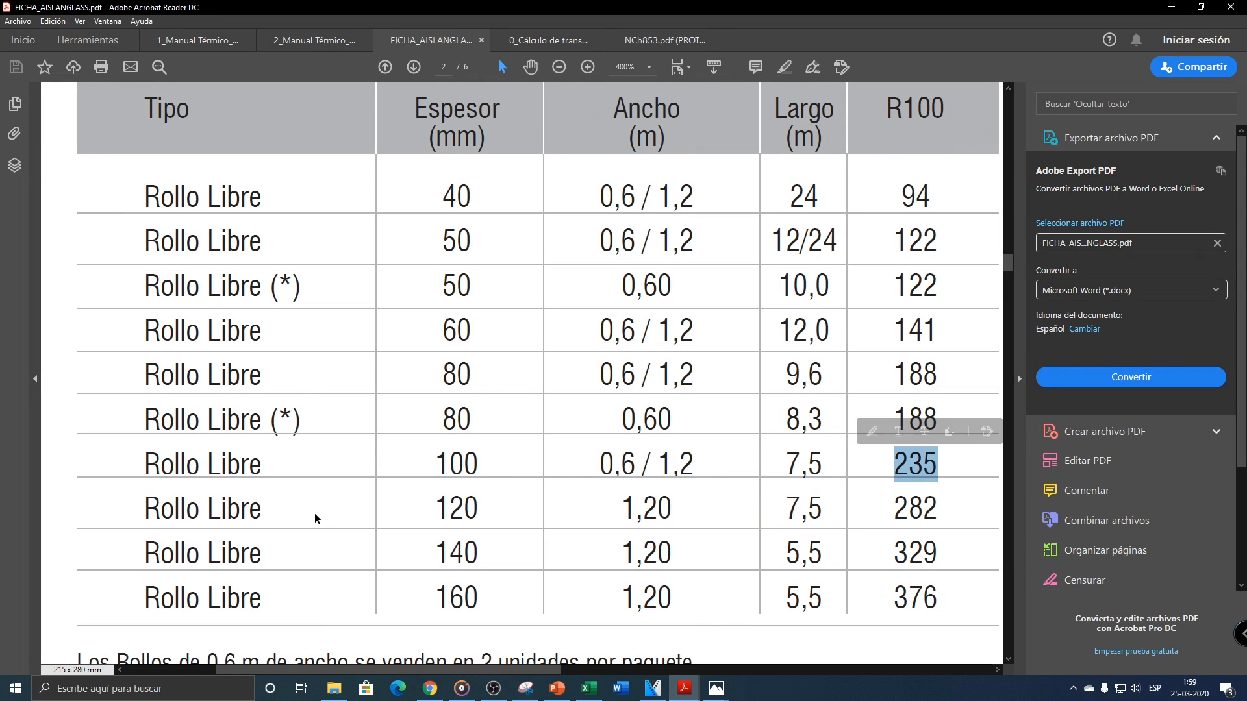
mouse_move(684, 688)
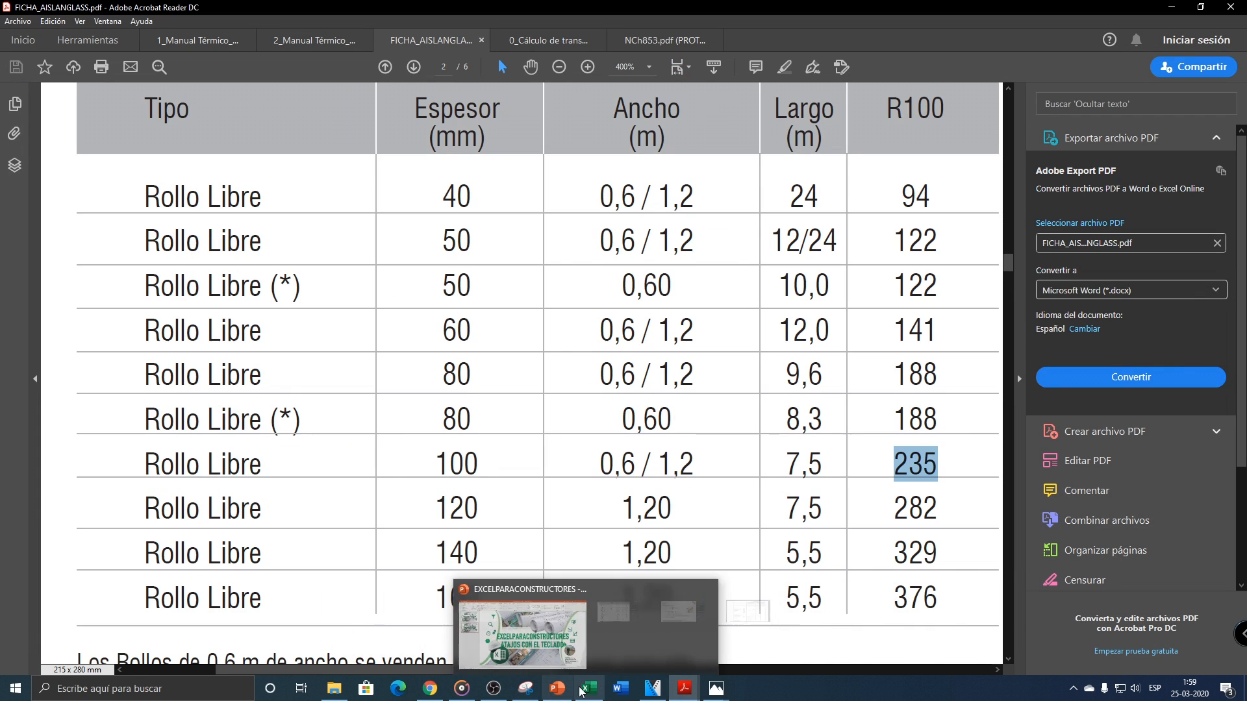
click(589, 688)
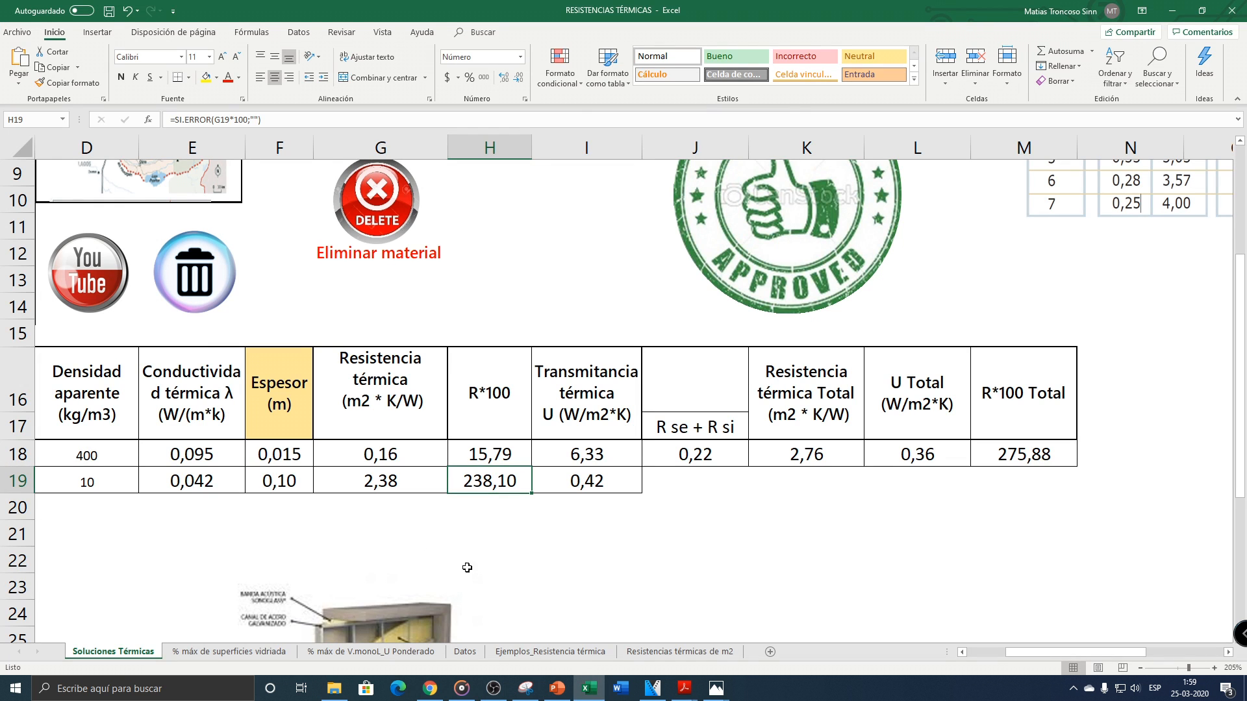
Step: Check the Zona 6 requirements for Piso_Ventilado and the approval stamp, and return to the materials table
scroll(739, 321, up, 3)
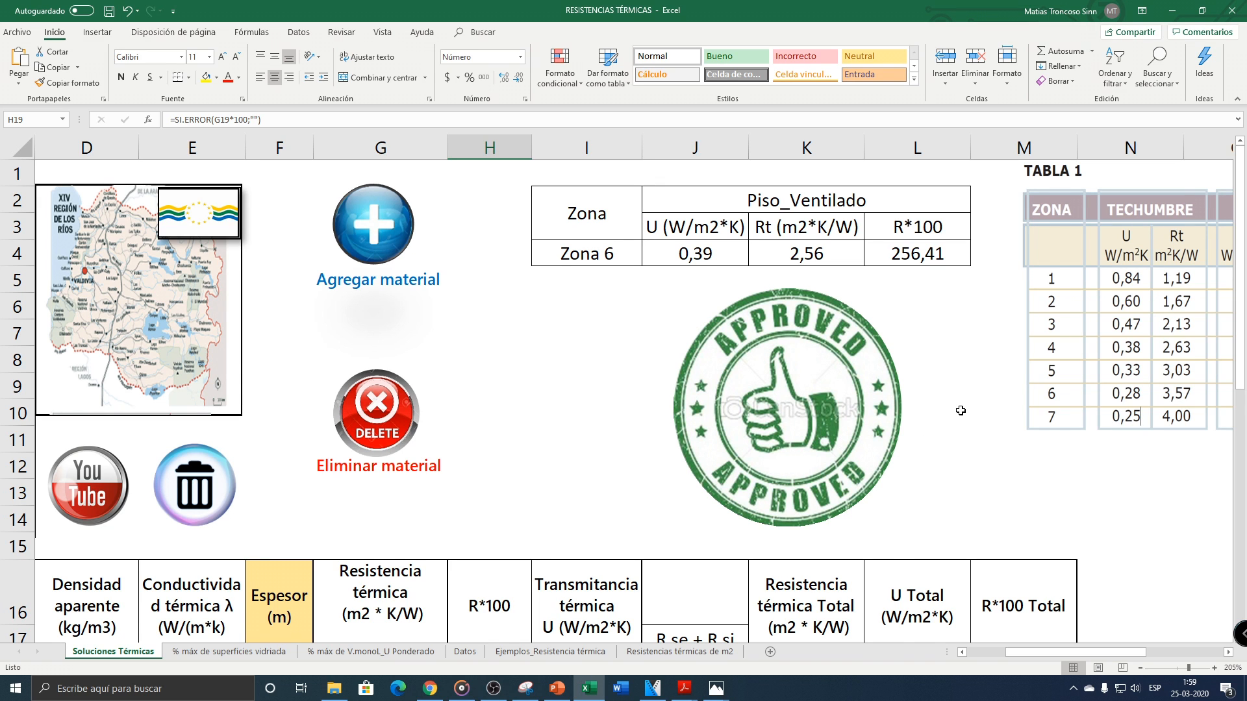
scroll(960, 411, down, 1)
scroll(942, 303, up, 1)
scroll(955, 557, down, 2)
drag(1060, 656, 1001, 654)
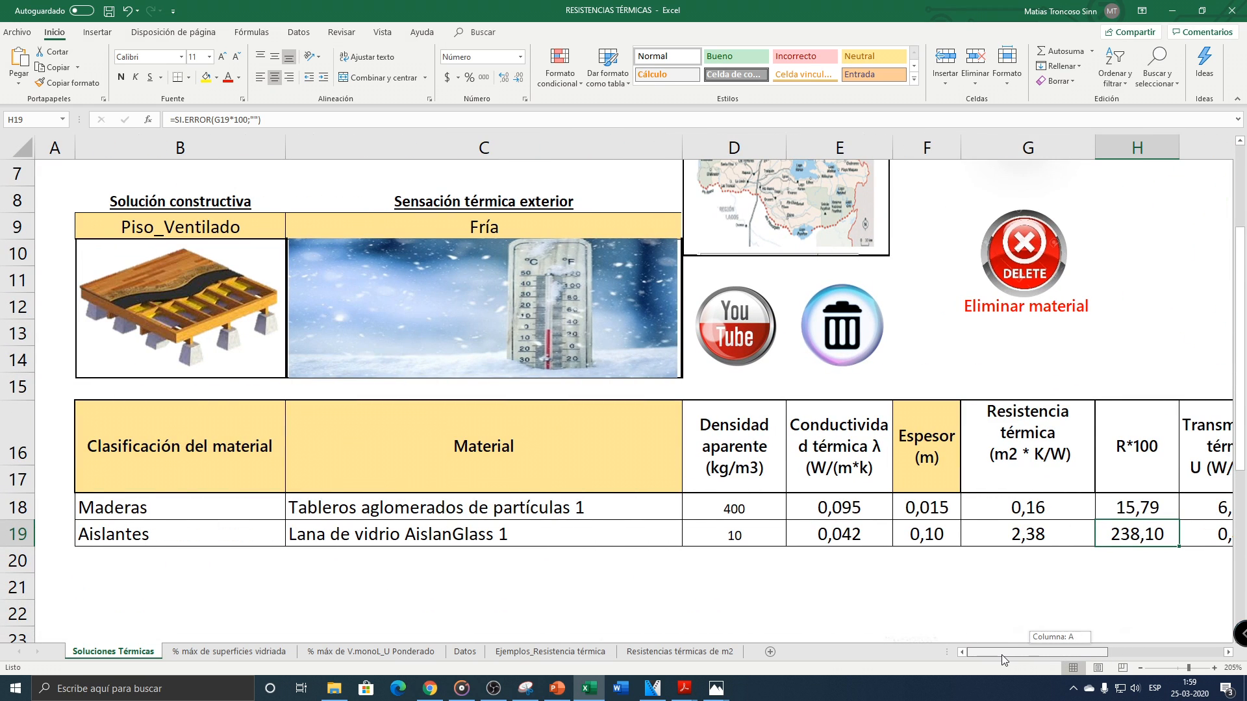
Step: Add a new material row to the solution table and classify it as Aislantes in B18
click(927, 536)
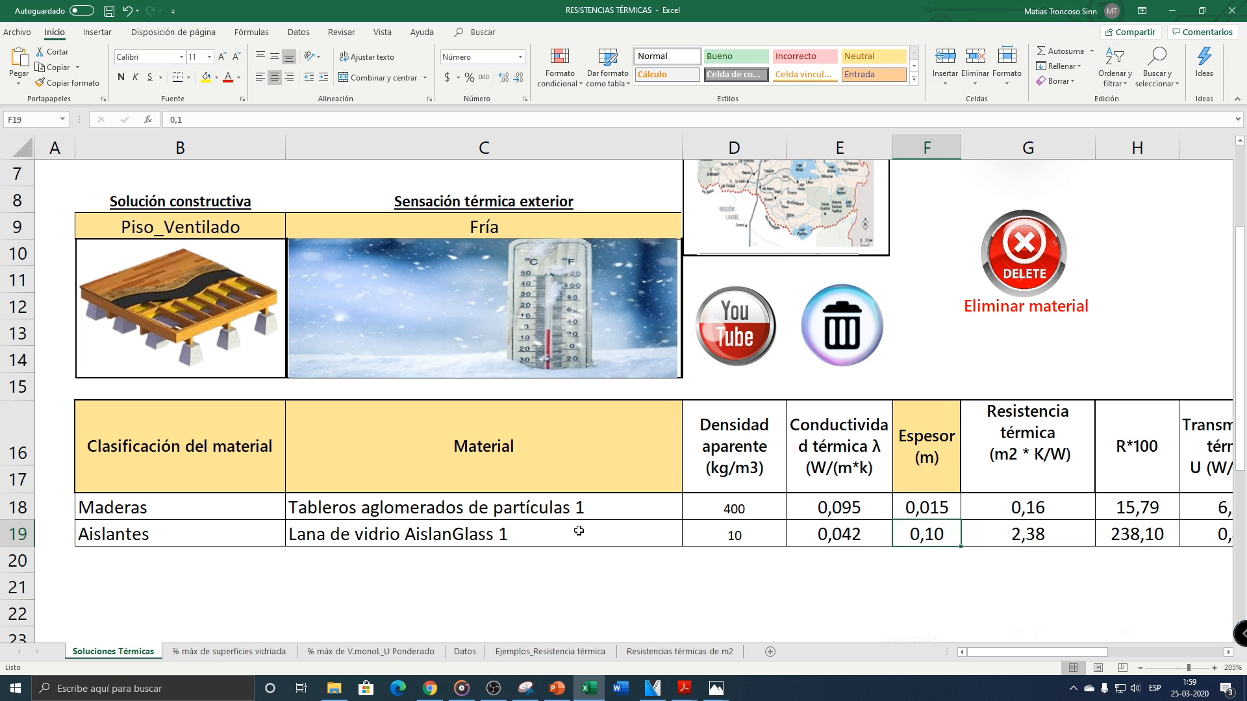
click(201, 558)
scroll(1006, 286, up, 2)
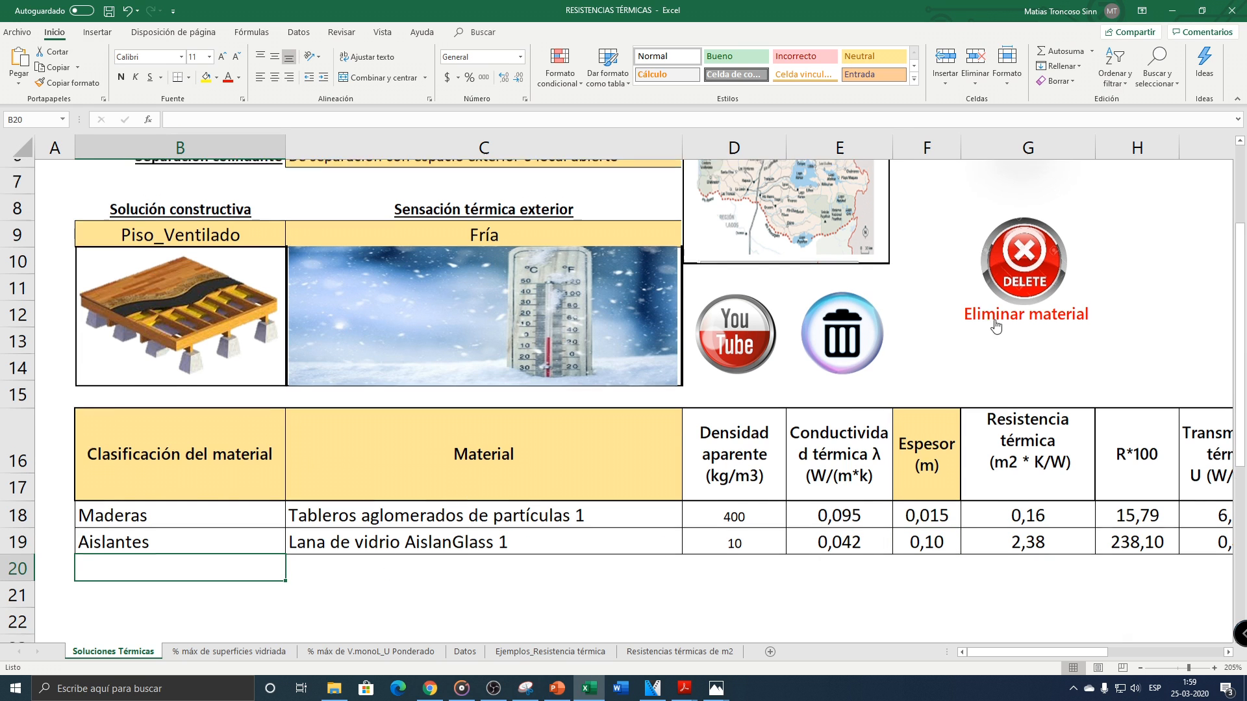
click(1019, 235)
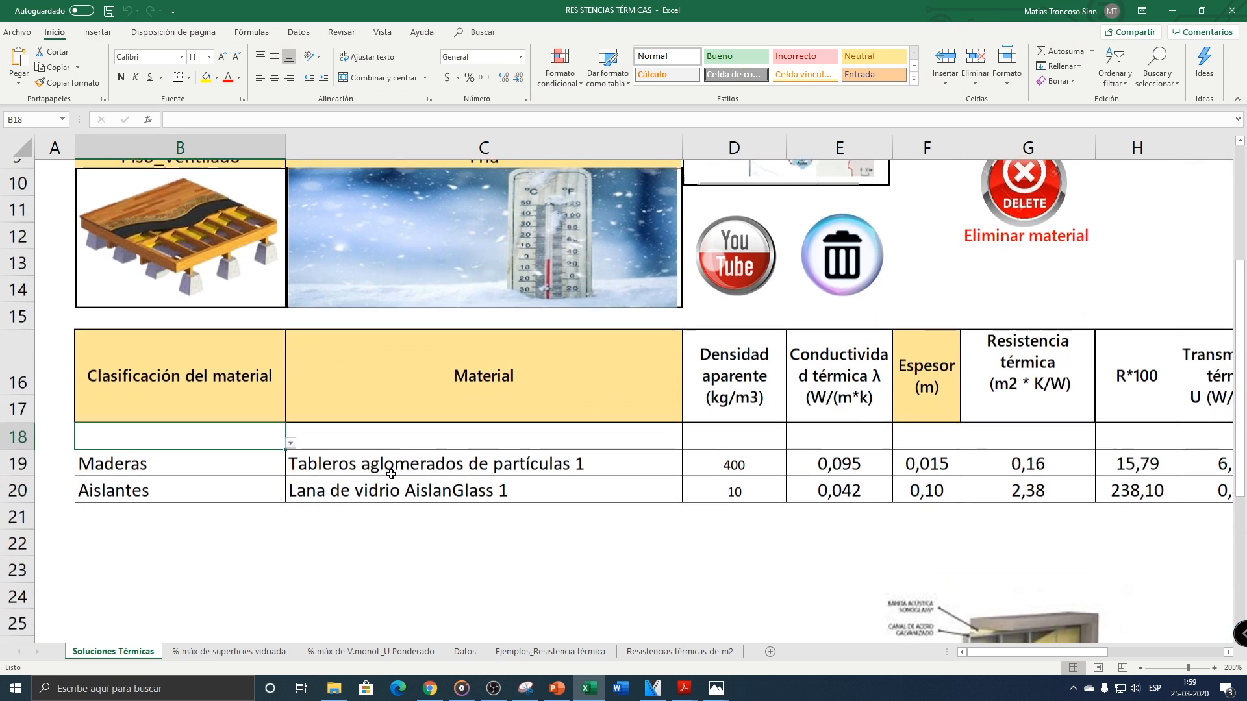
click(291, 434)
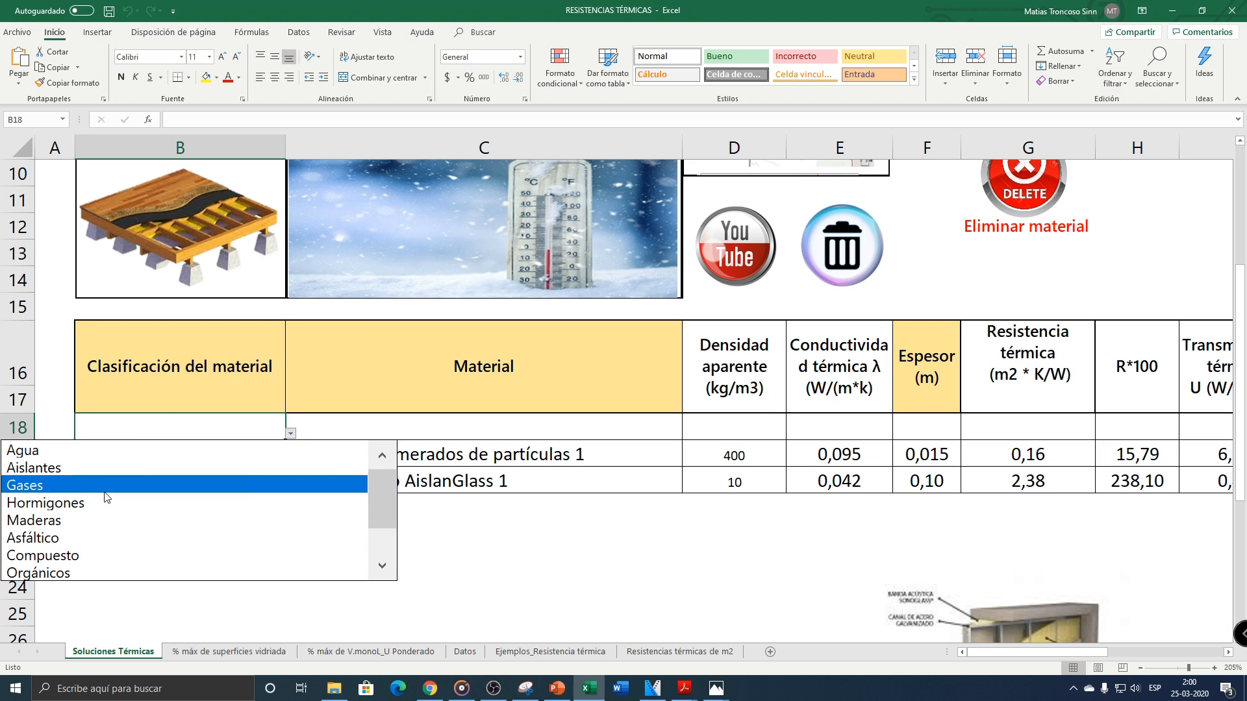
click(72, 469)
Step: Set the material of the new row in C18 to Poliestireno expandido 1
click(608, 434)
click(687, 434)
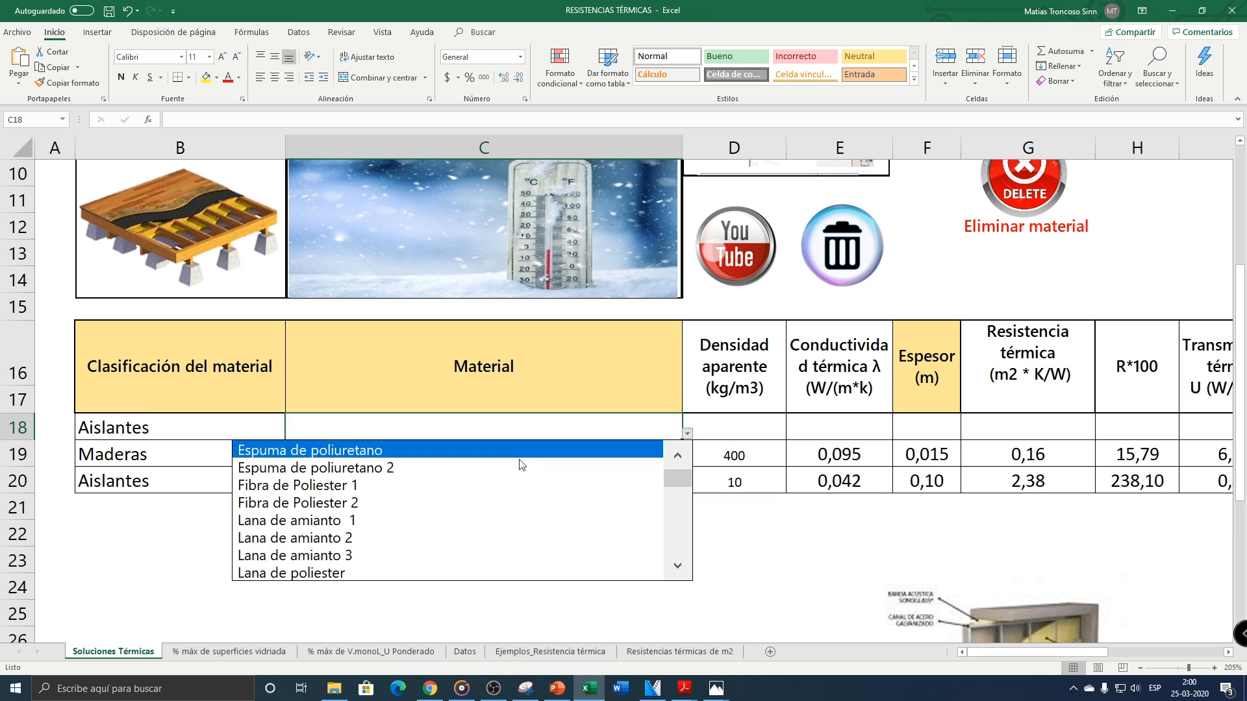
scroll(677, 487, down, 1)
drag(677, 487, 663, 535)
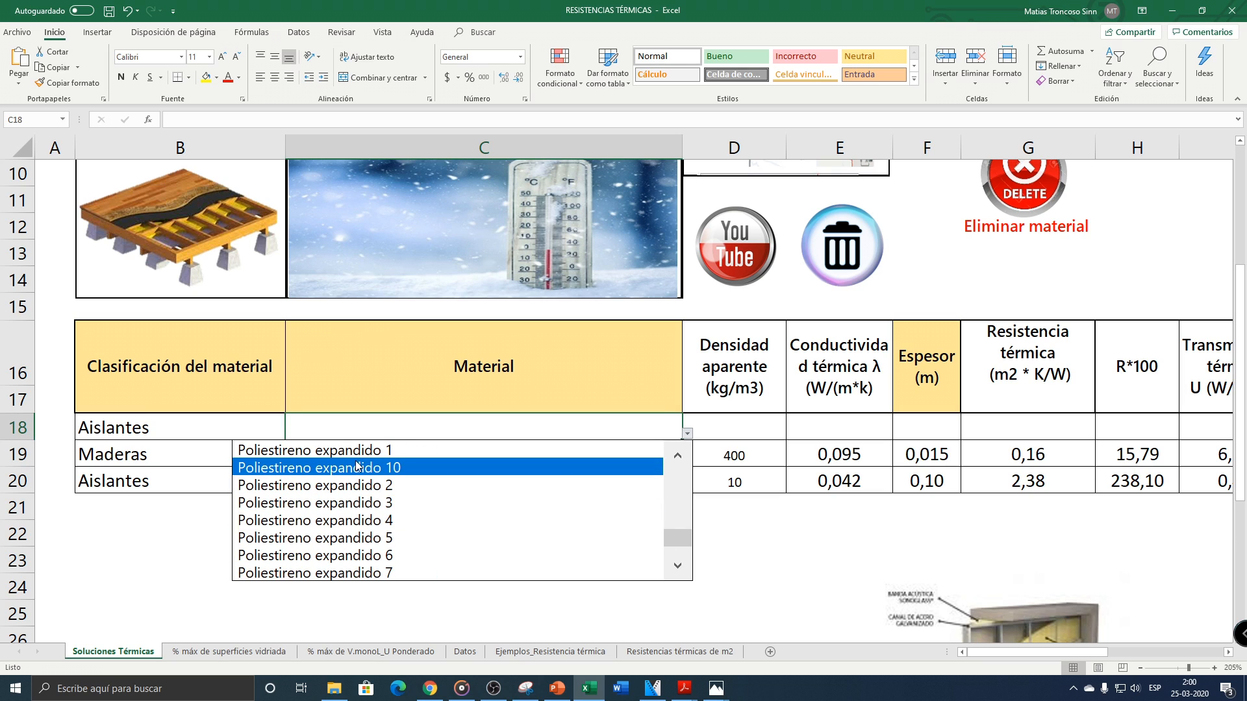
click(396, 451)
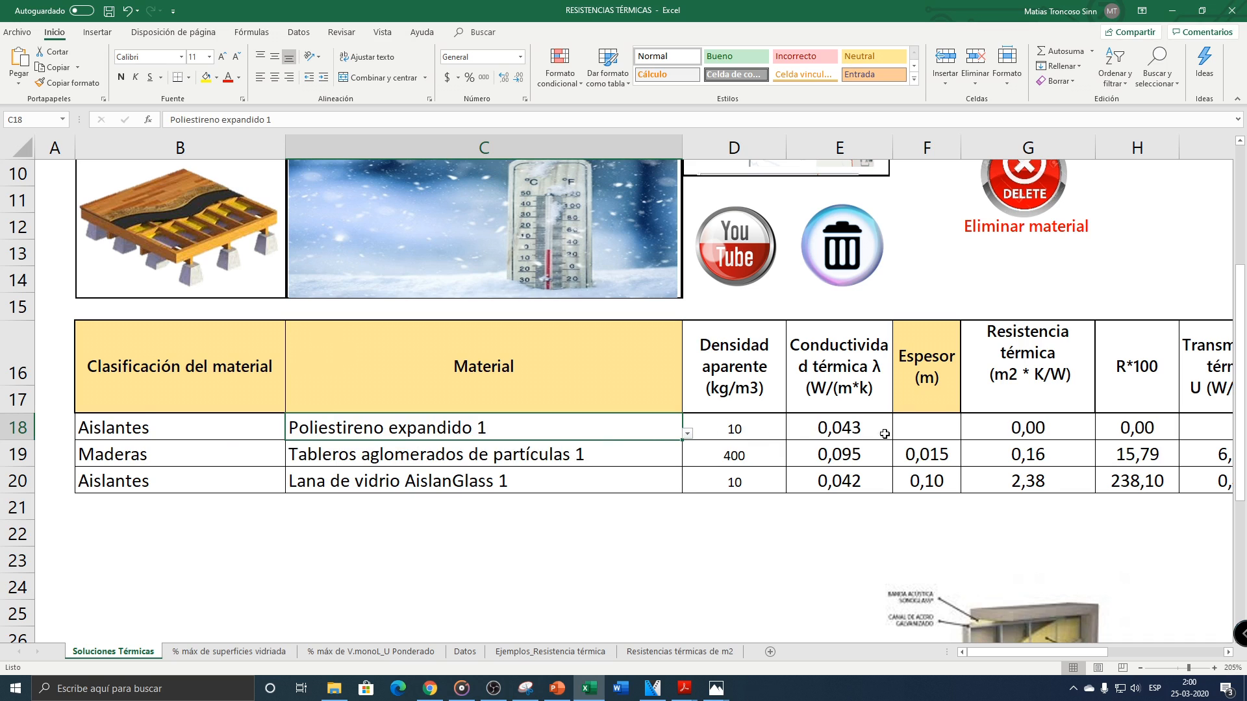
Step: Set the thickness to 0,05 m for both Poliestireno expandido 1 in F18 and Lana de vidrio AislanGlass 1 in F20
click(933, 430)
text(0)
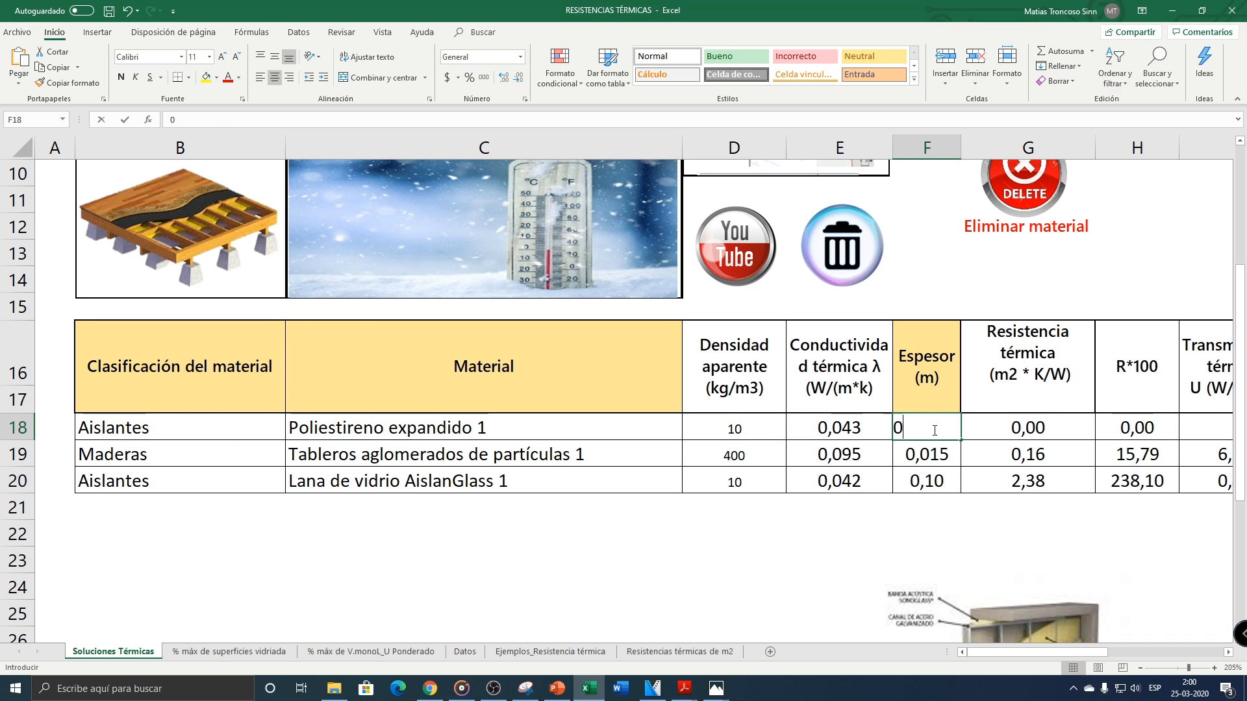
text(,05)
key(Return)
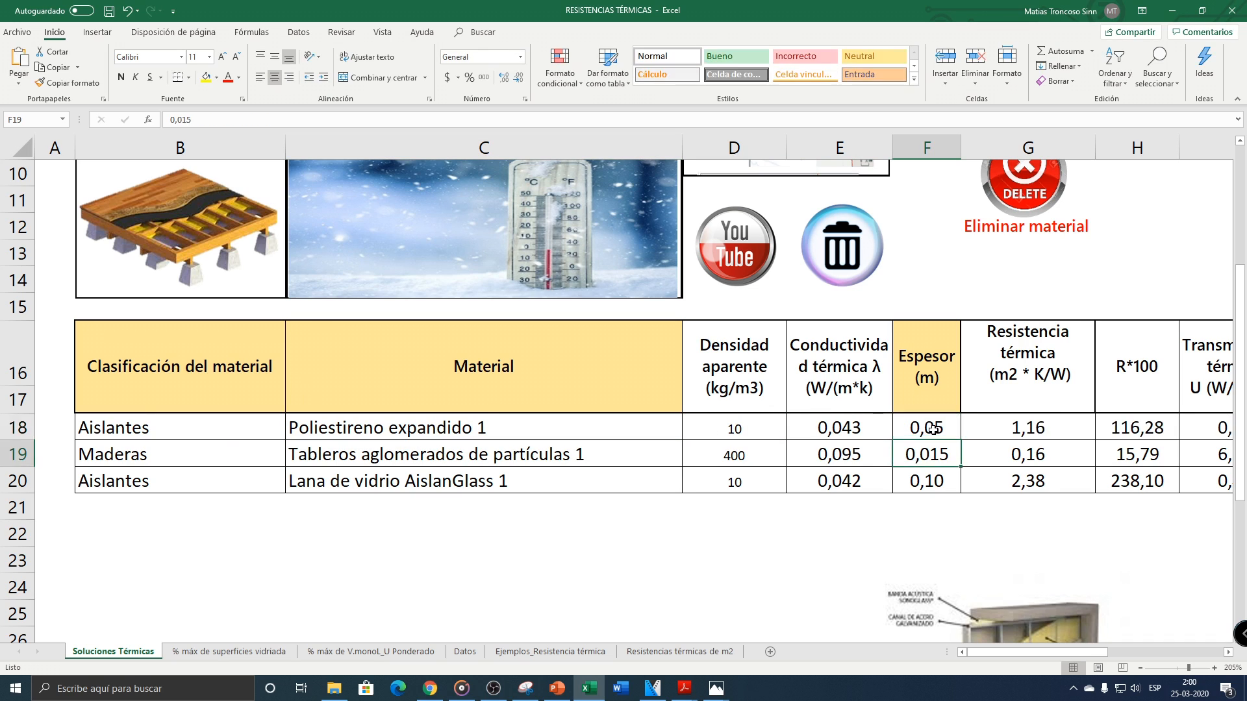
click(933, 481)
text(0,05)
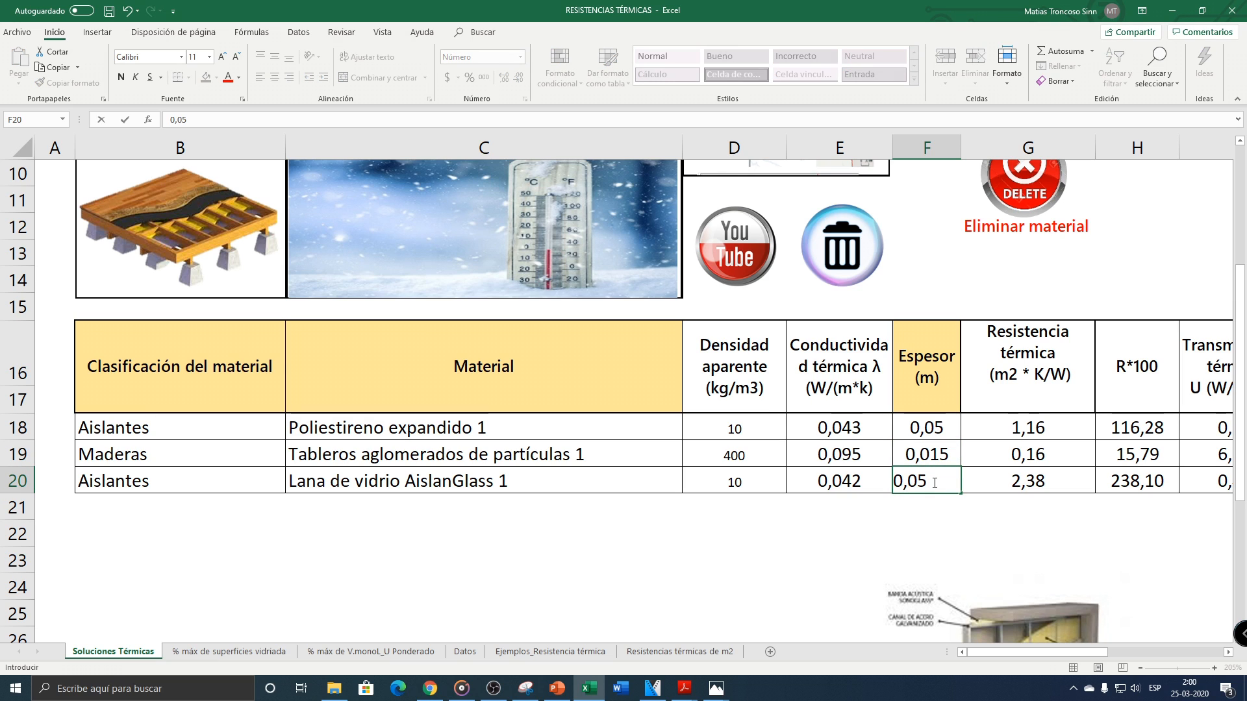
key(Return)
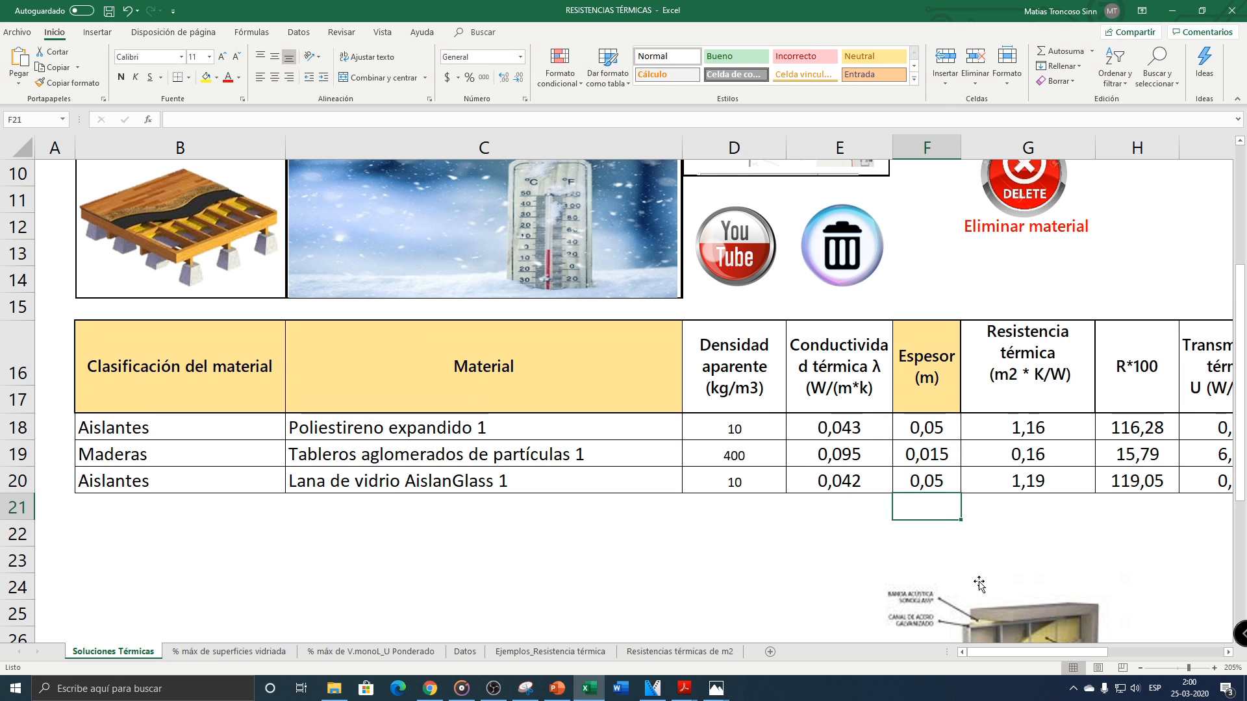
Step: Examine the layers' thermal resistances in G18:G20 and the formula for the total thermal resistance in K18
drag(1020, 650, 1057, 648)
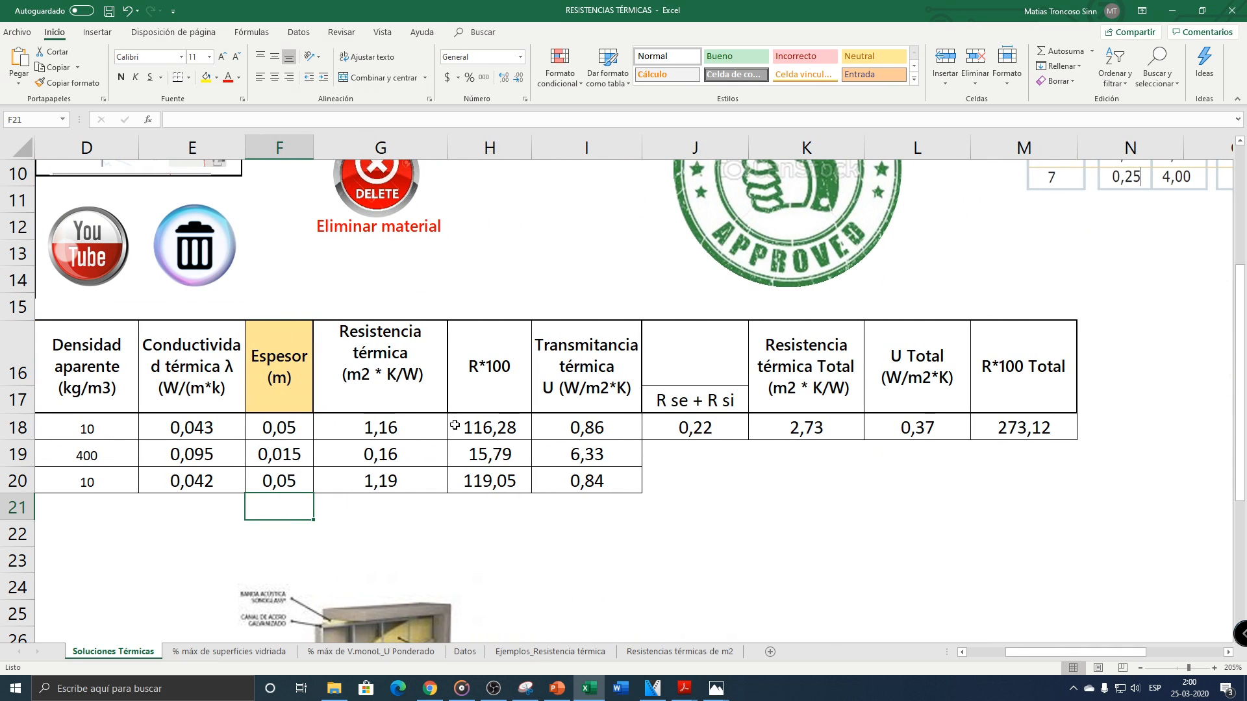
click(422, 428)
drag(422, 428, 412, 479)
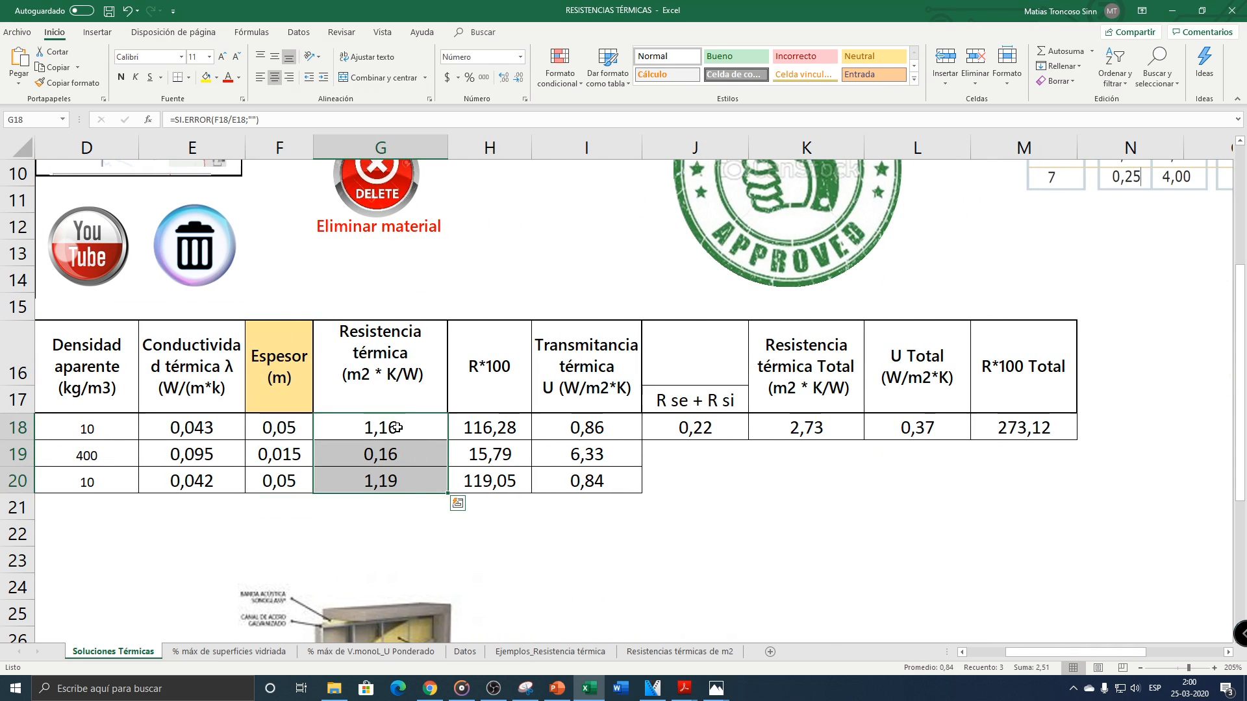
click(795, 427)
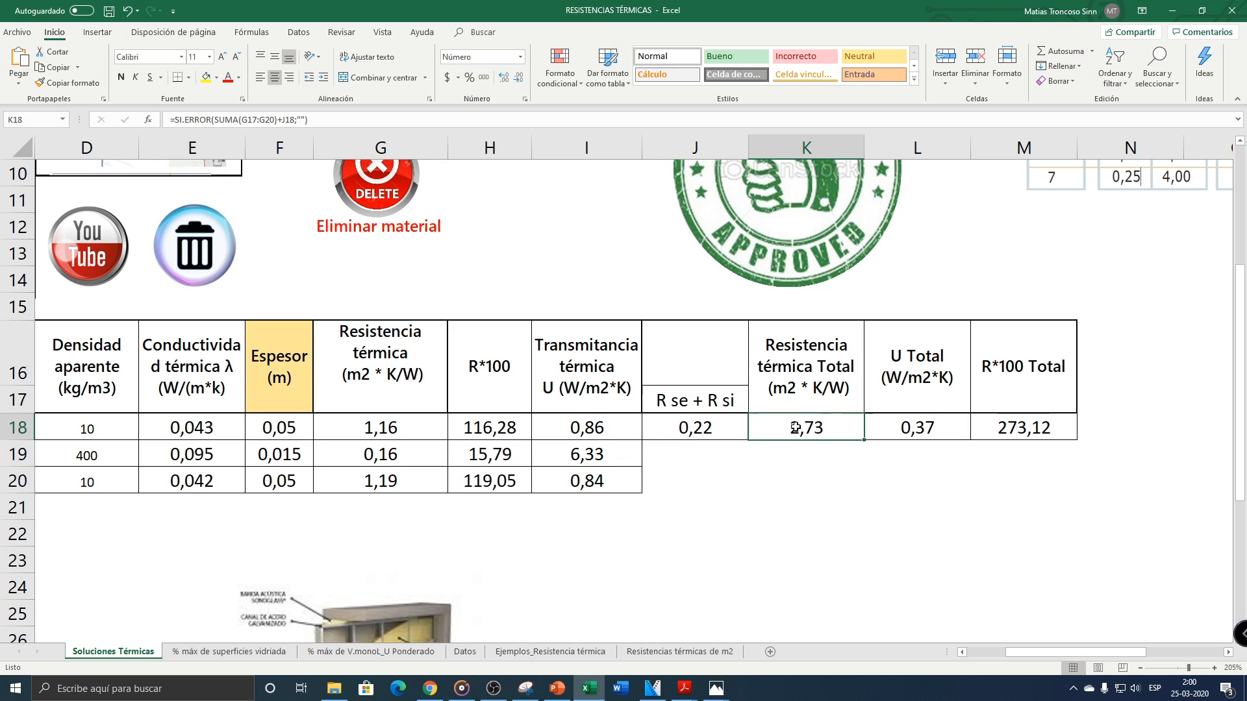
double_click(798, 427)
key(Escape)
Step: Check the R se + R si term and compare the solution's totals with the Zona 6 requirements and location data
click(709, 400)
scroll(700, 427, up, 3)
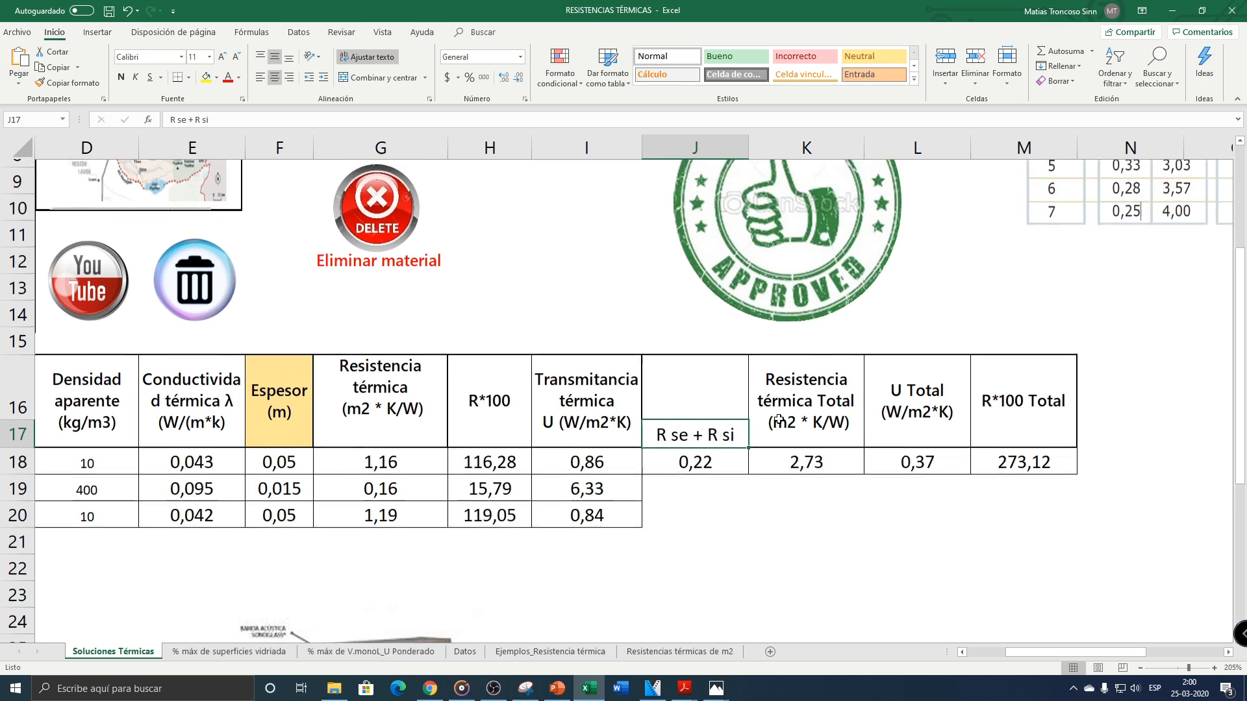
scroll(635, 374, down, 3)
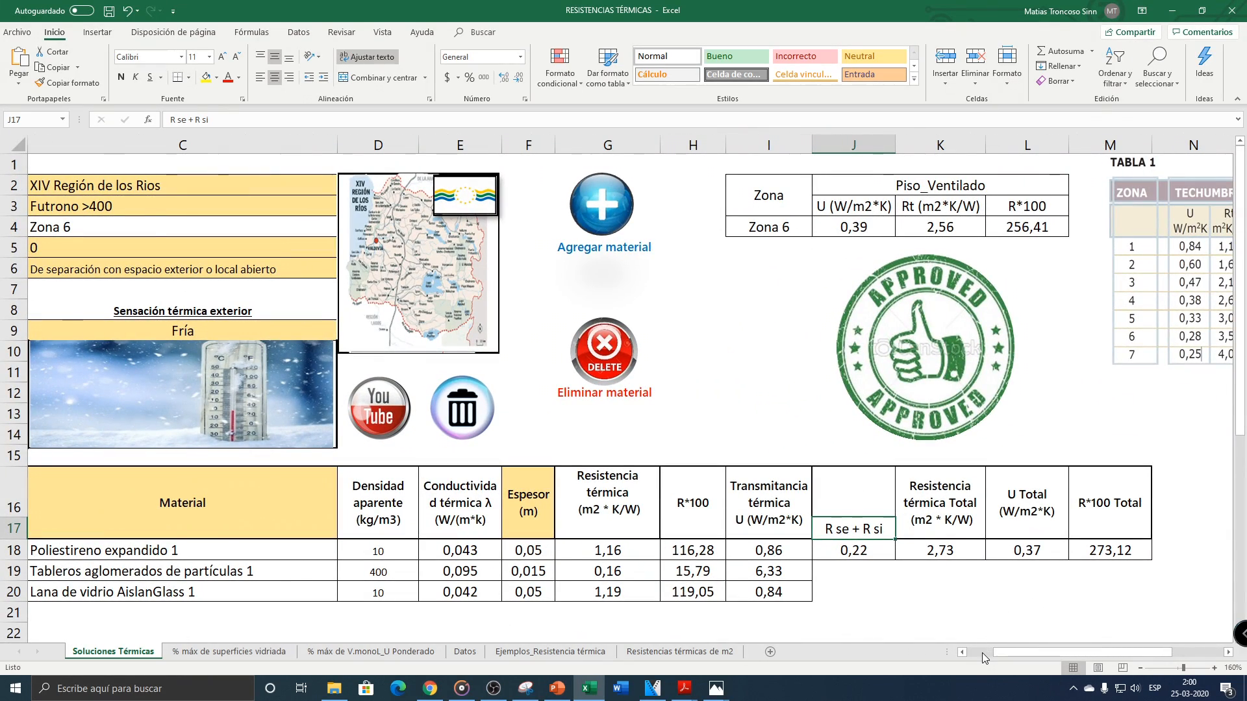
scroll(274, 297, left, 3)
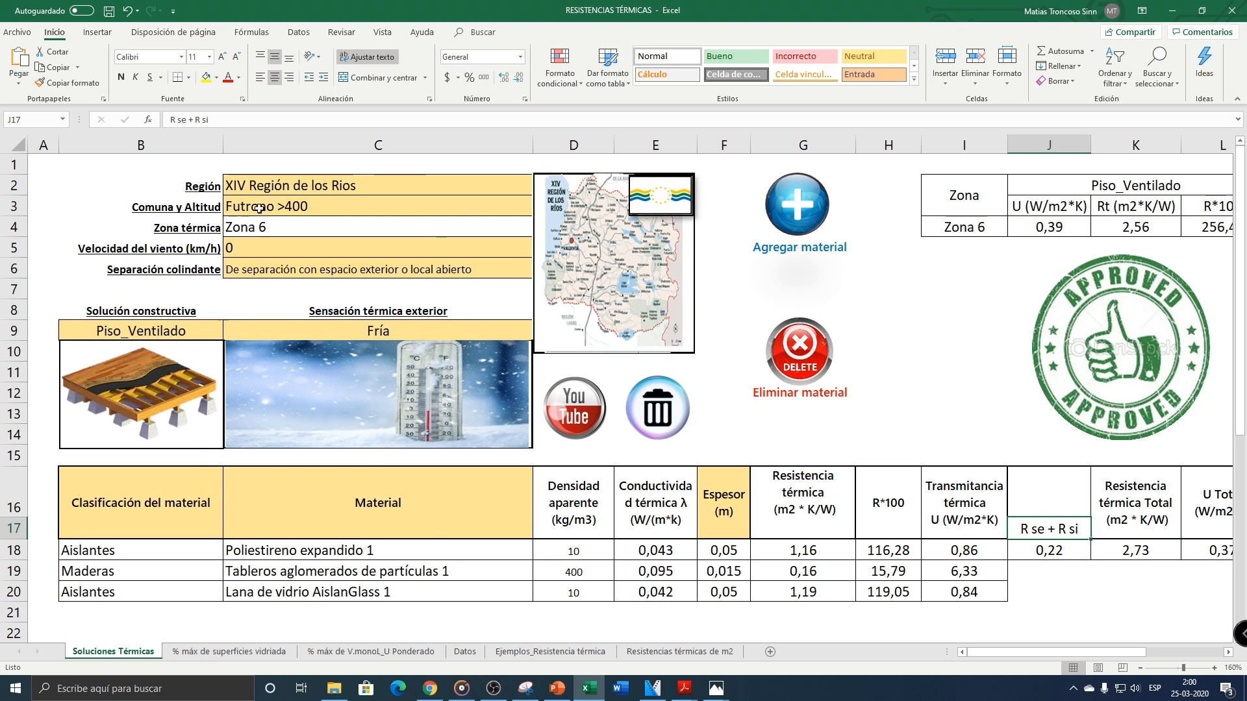
Step: Inspect the formulas for density in D18, thermal resistance in G18 and R*100 in H18 without changing them
double_click(589, 549)
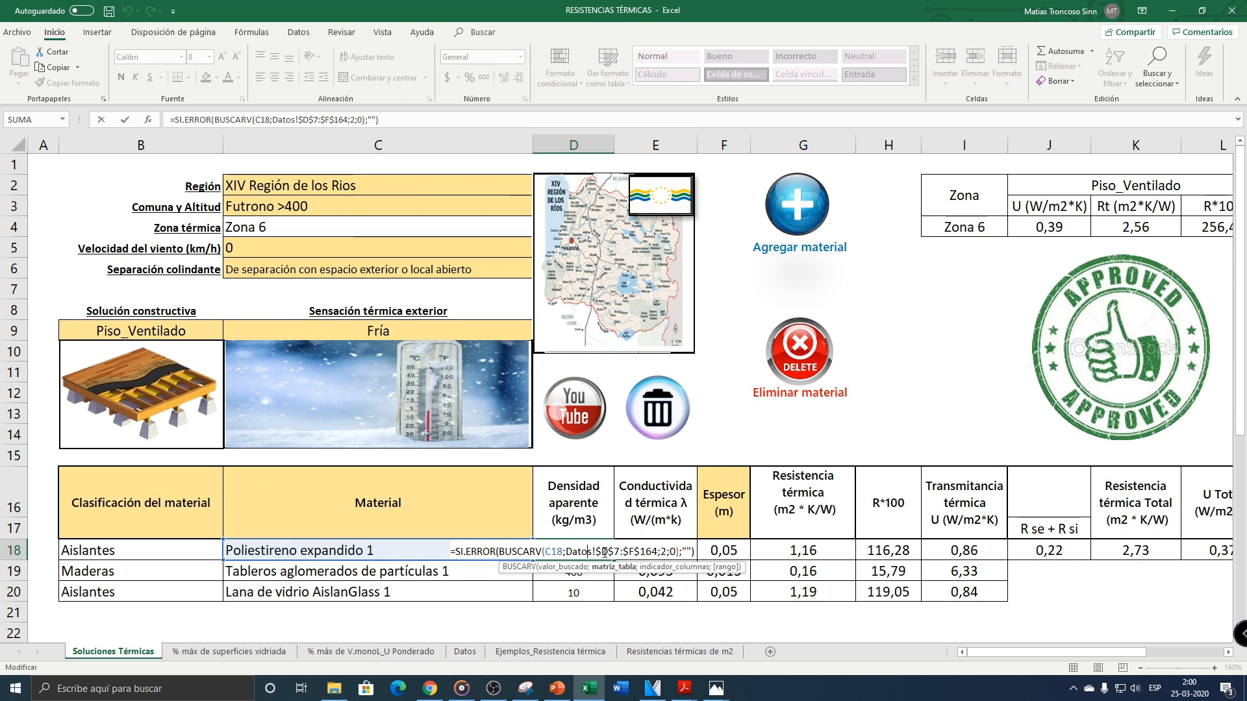
key(Escape)
double_click(805, 550)
key(Escape)
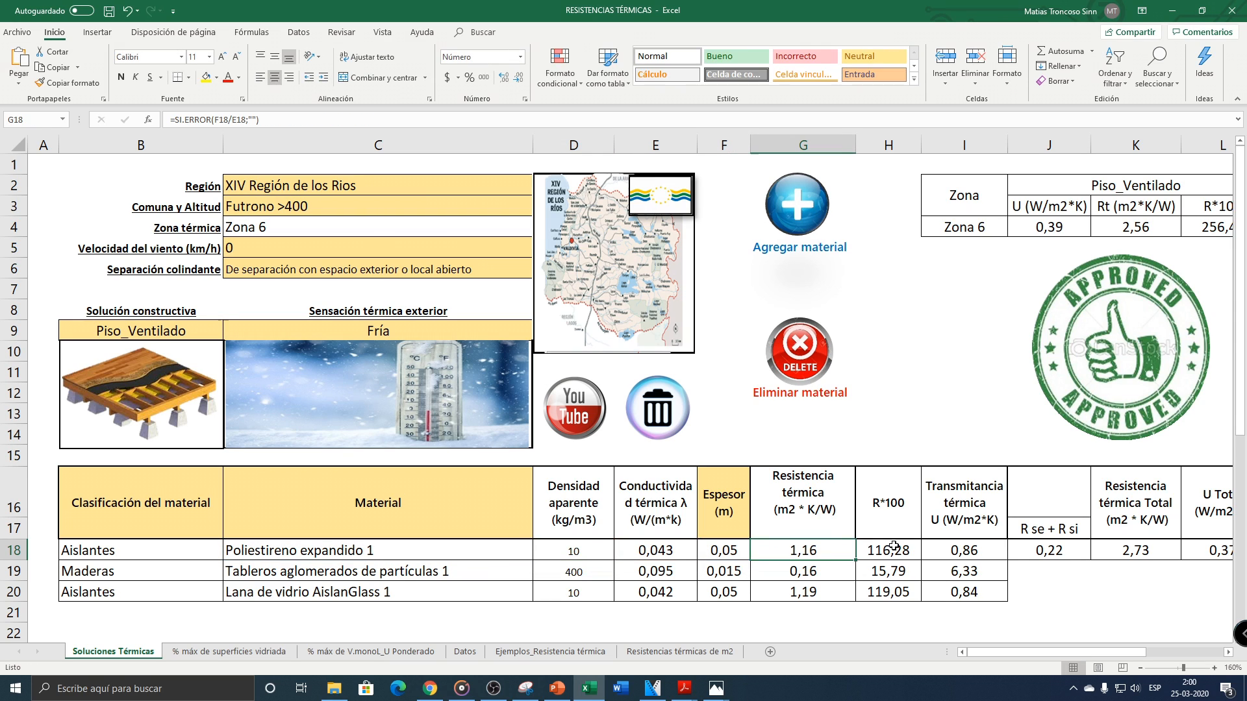
double_click(888, 551)
key(Escape)
Step: Inspect the full R se + R si formula in J18 with the formula bar enlarged, leaving the formula unedited
drag(803, 493, 1101, 491)
click(1058, 550)
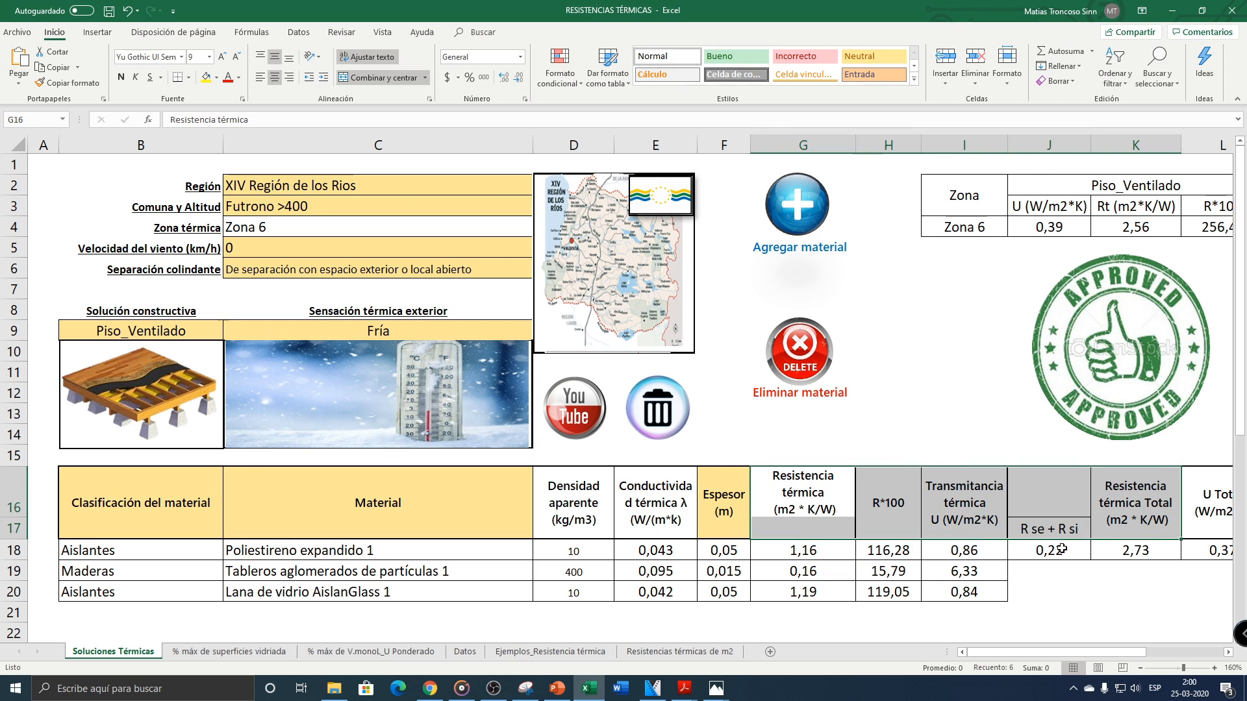
double_click(1058, 551)
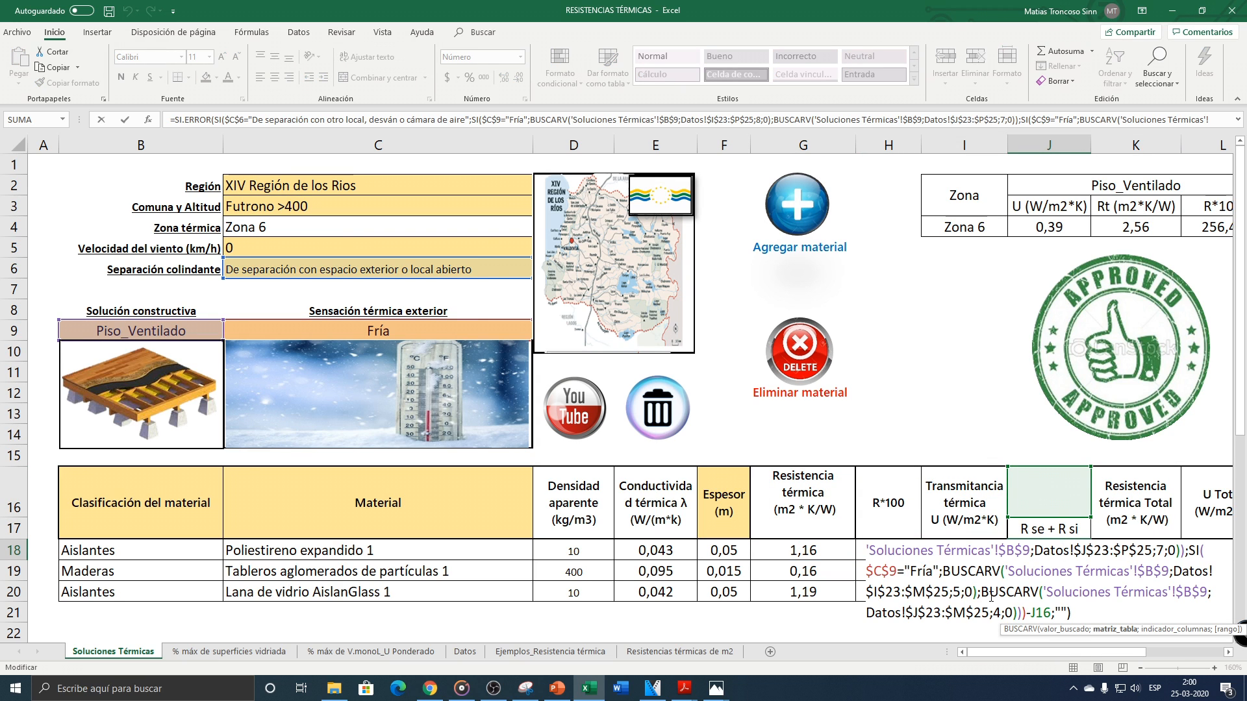
scroll(990, 596, down, 1)
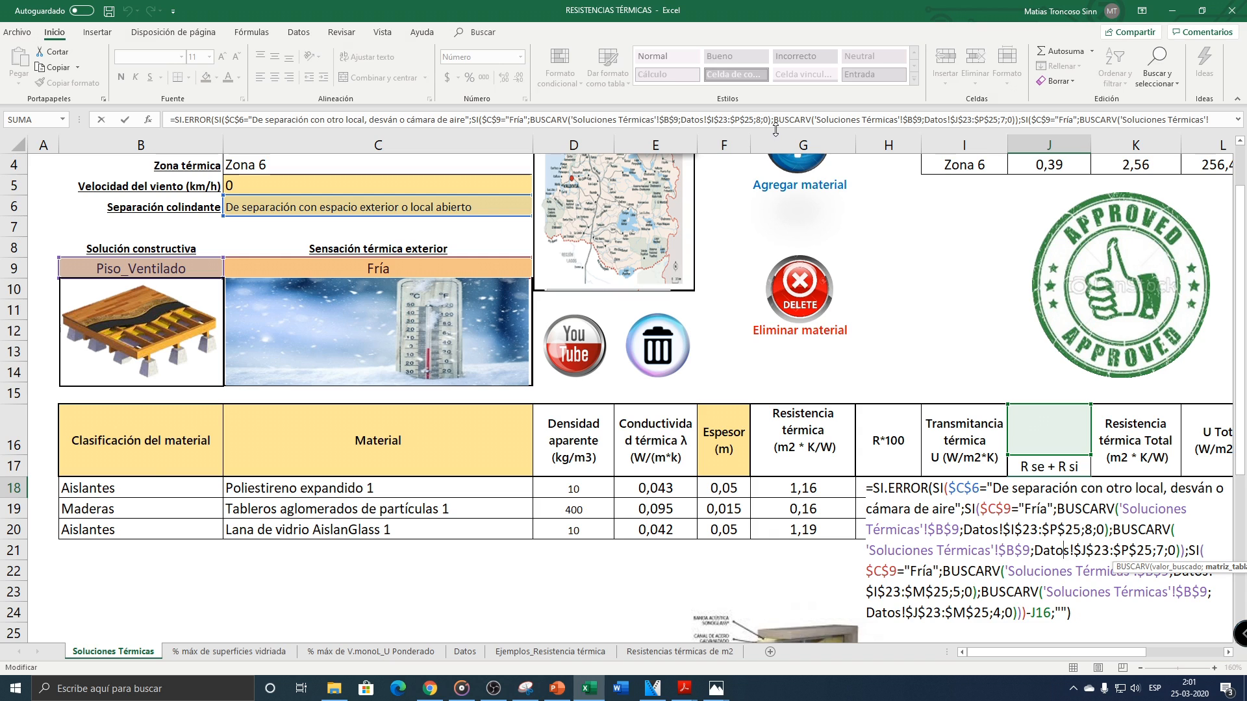
drag(775, 130, 775, 182)
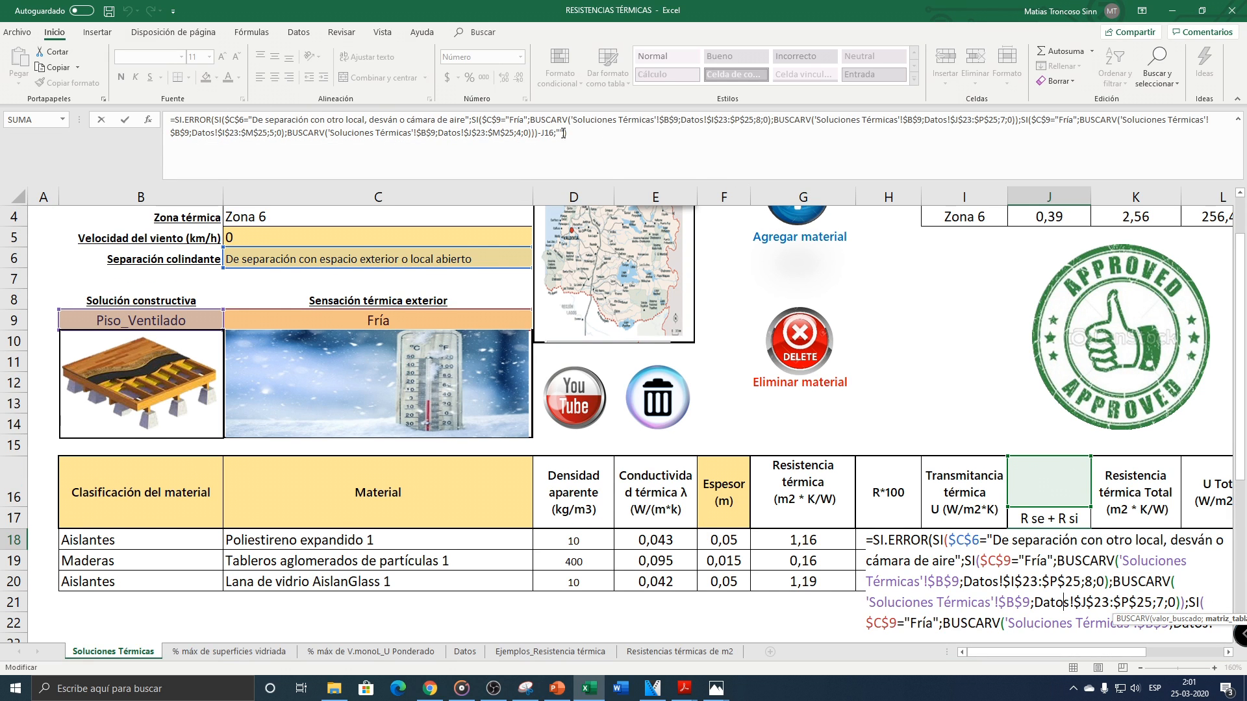
click(935, 300)
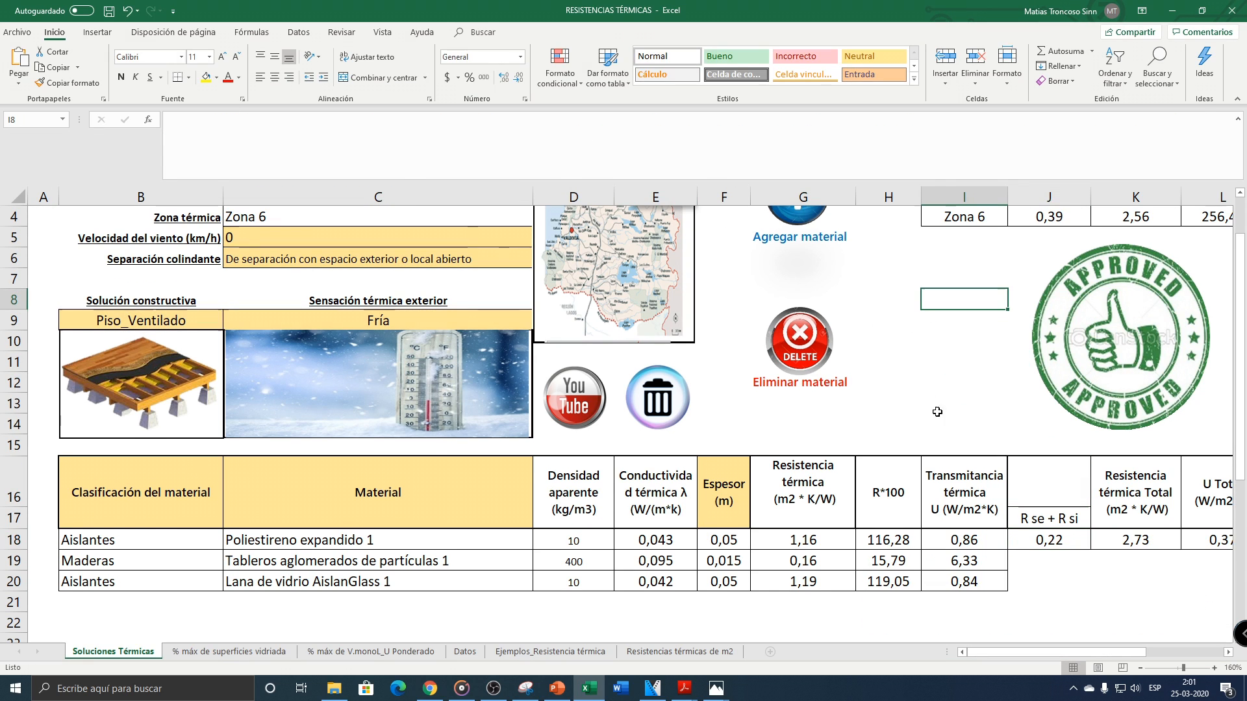
Step: View the AGREGAR_TIPO_ESTRUCTURA macro code in the Visual Basic editor, and return to the Soluciones Térmicas sheet
scroll(890, 383, up, 1)
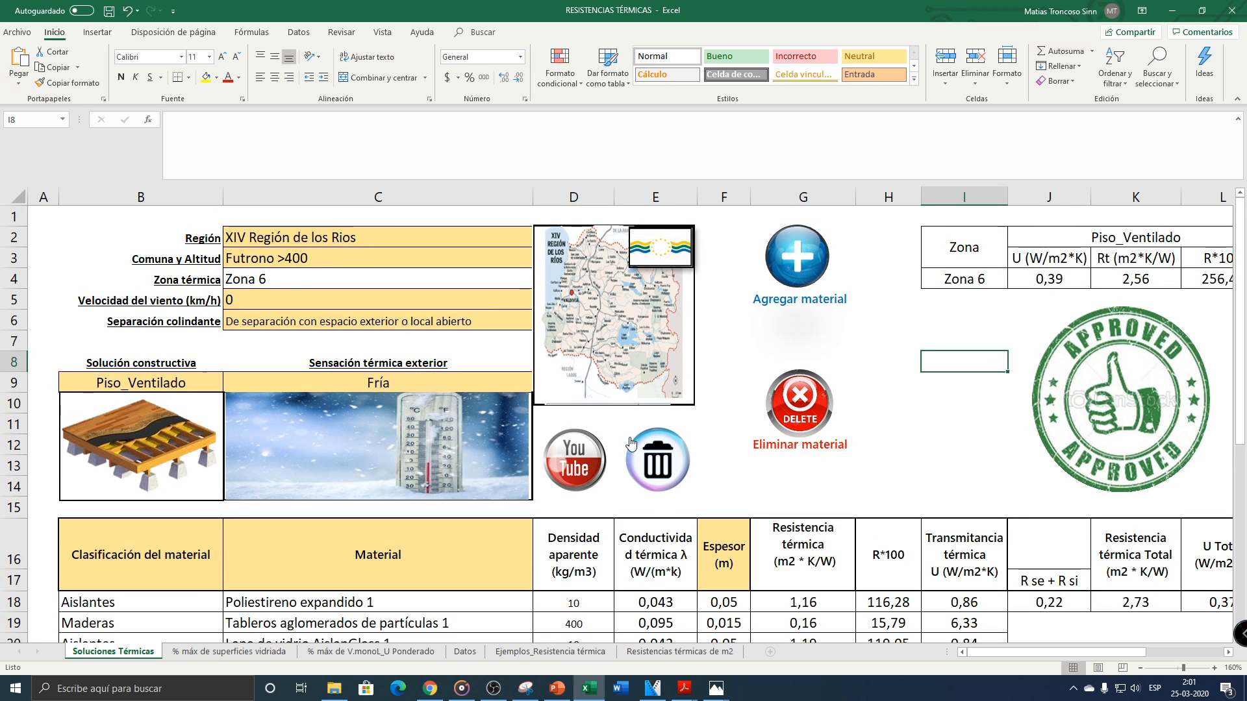
scroll(565, 461, up, 3)
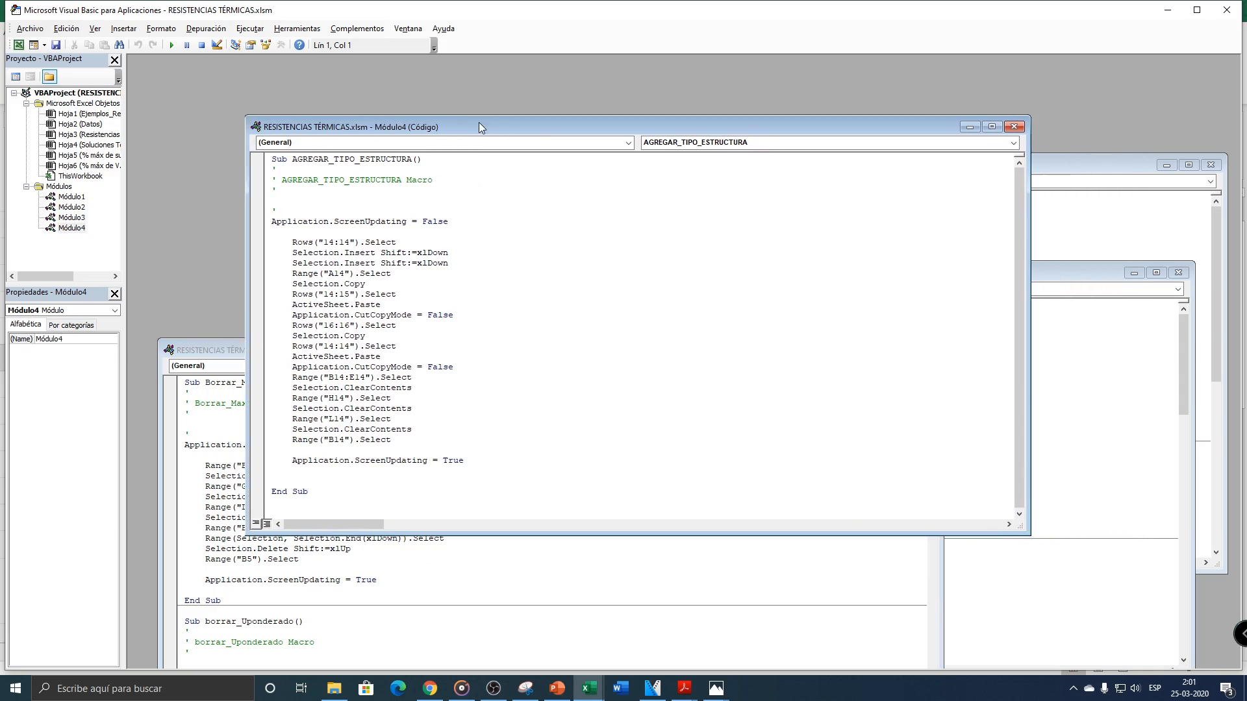
click(1226, 12)
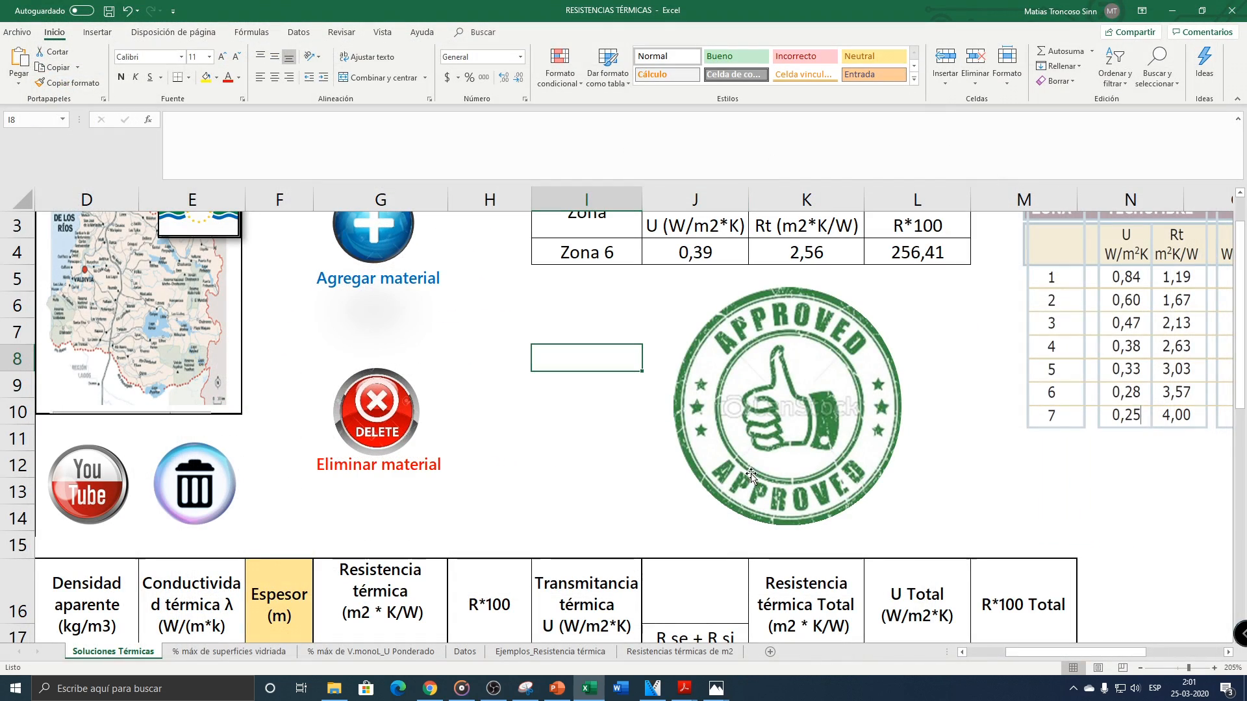
Step: Reduce the enlarged formula bar to a single line to show more of the Soluciones Térmicas sheet
click(984, 653)
scroll(870, 475, down, 3)
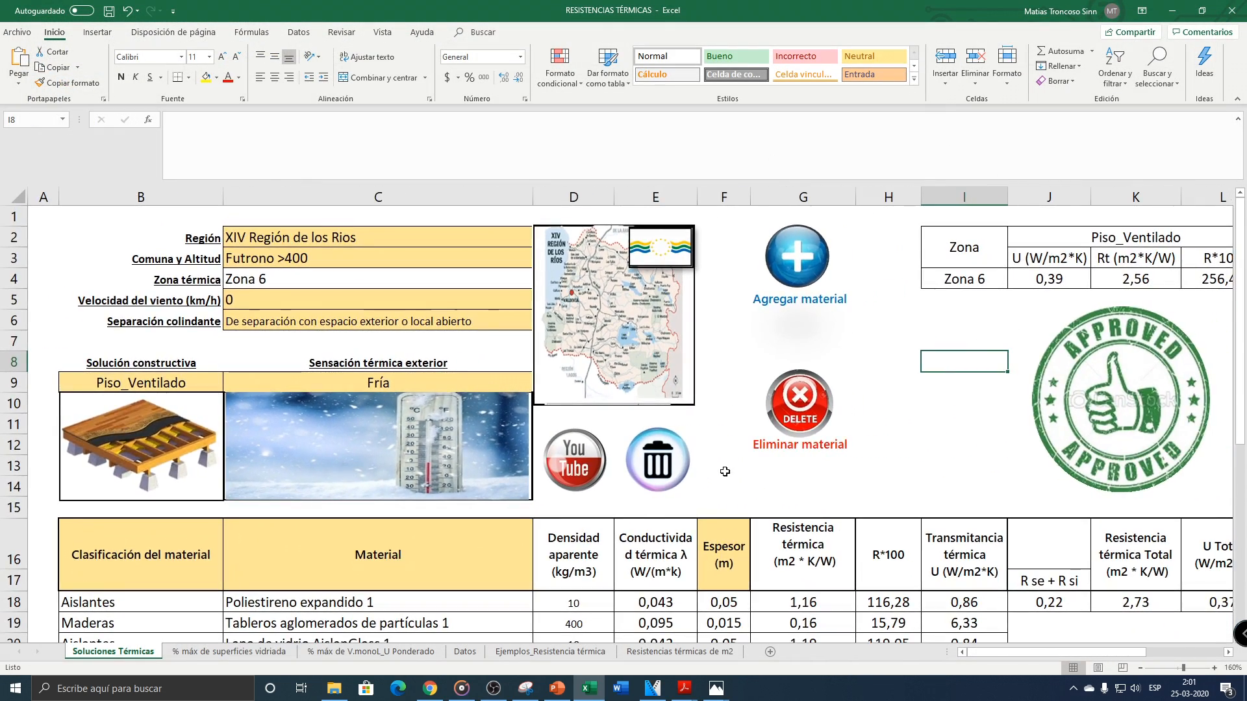
scroll(686, 461, down, 2)
scroll(686, 465, up, 1)
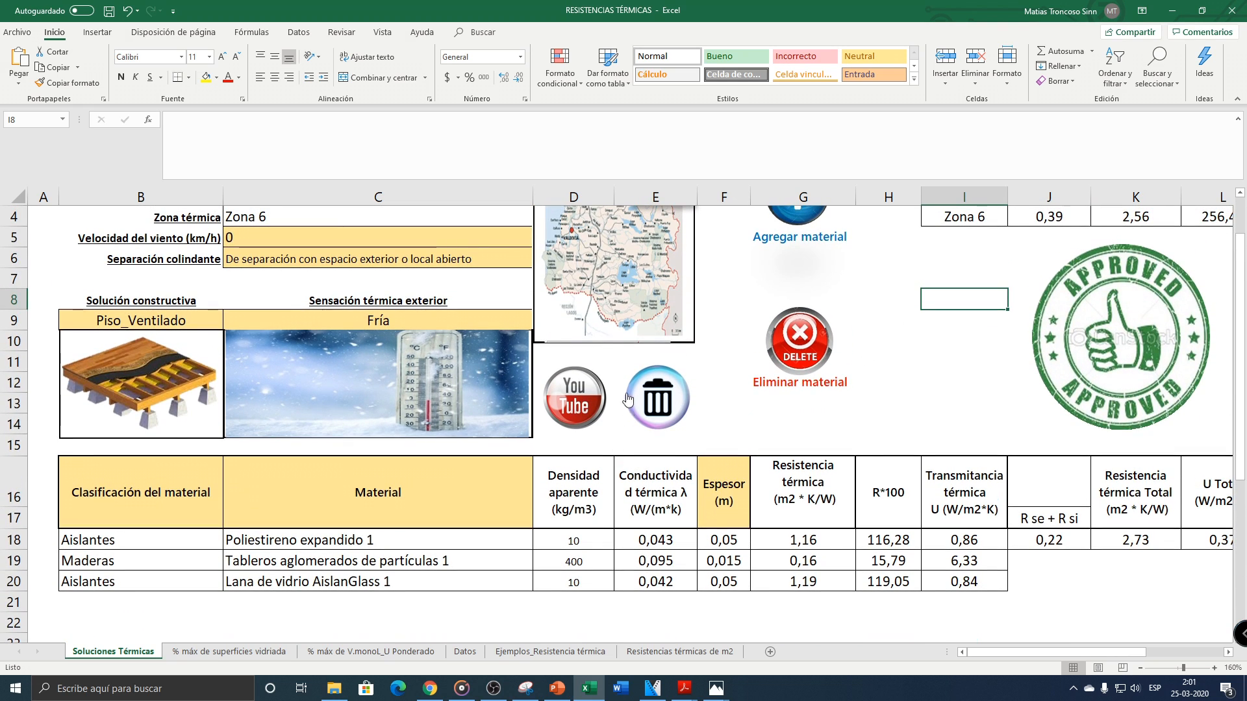
drag(622, 183, 622, 131)
Step: Clear all location data, the constructive solution and the material rows from the Soluciones Térmicas form with its trash-can macro
click(760, 373)
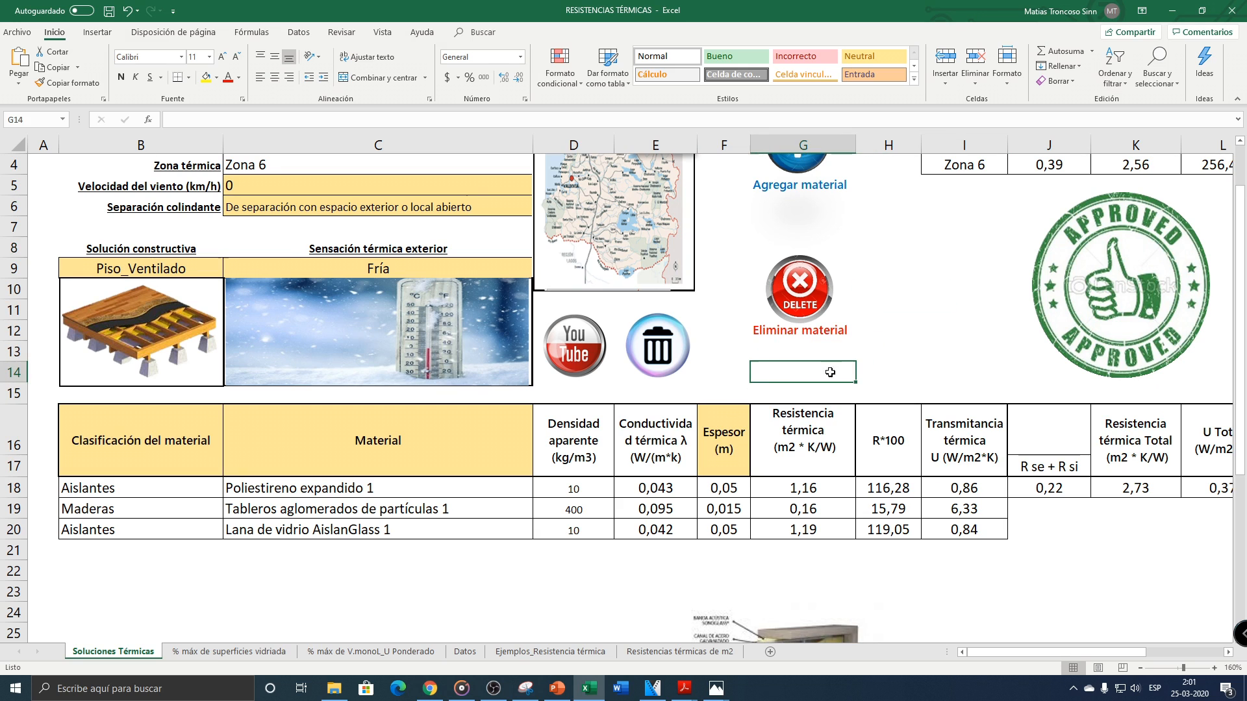
scroll(661, 348, up, 1)
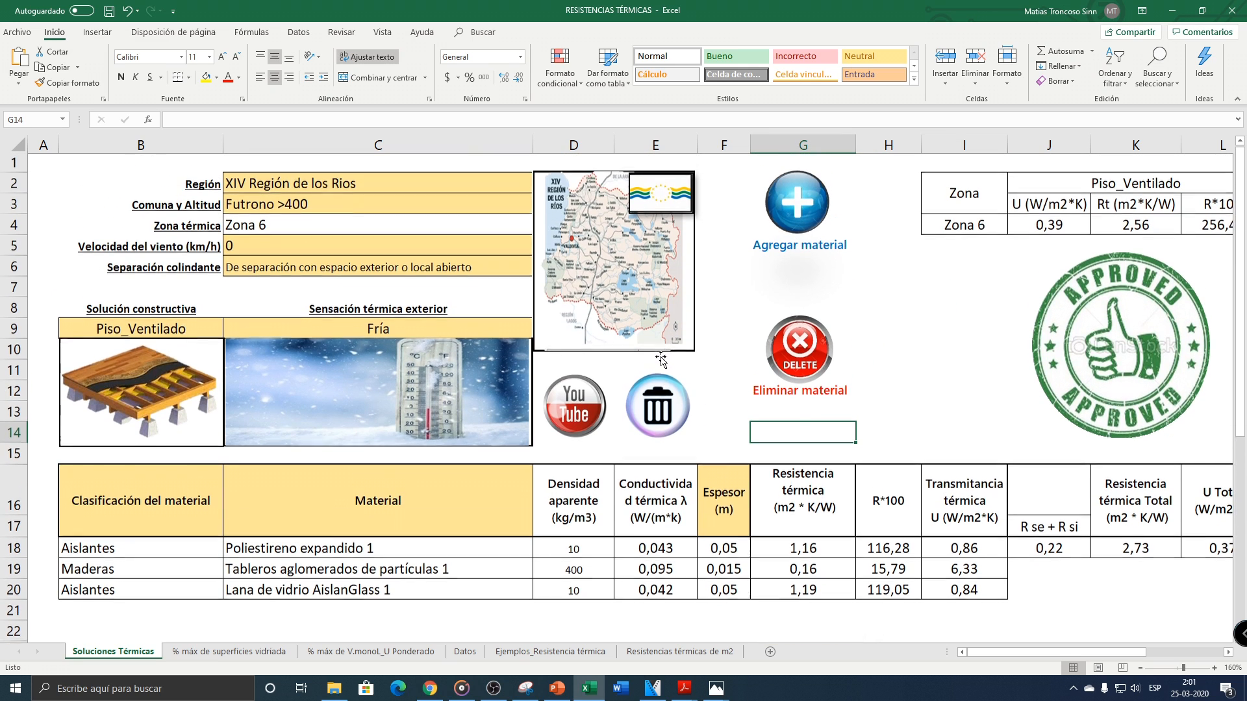
click(656, 409)
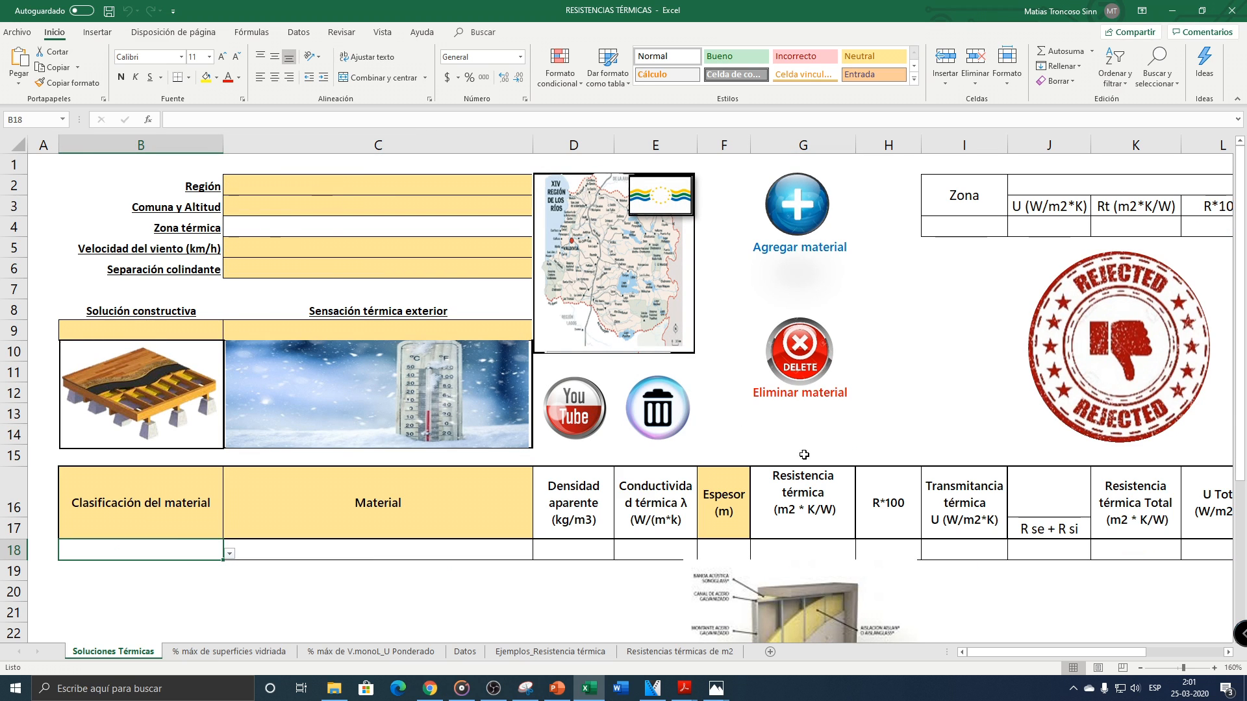
Step: Delete the insulated wall section illustration below the empty materials table, and select the Material cell C18
scroll(580, 544, down, 2)
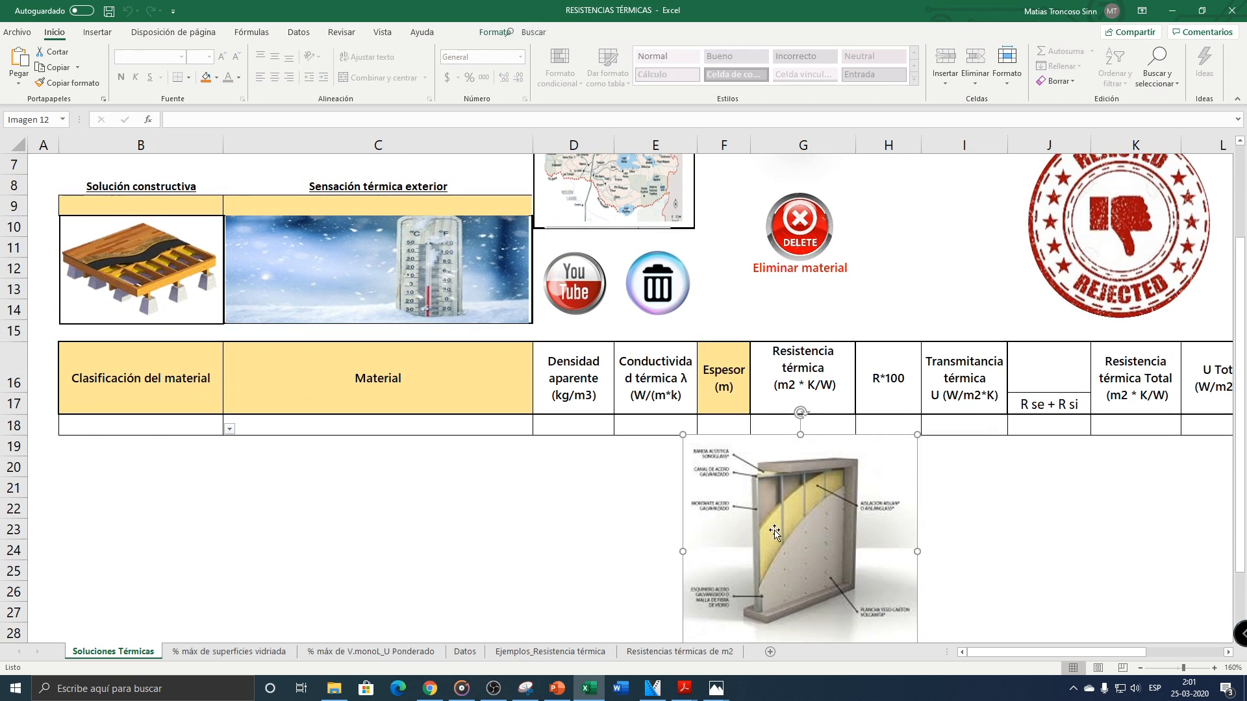
scroll(753, 526, up, 2)
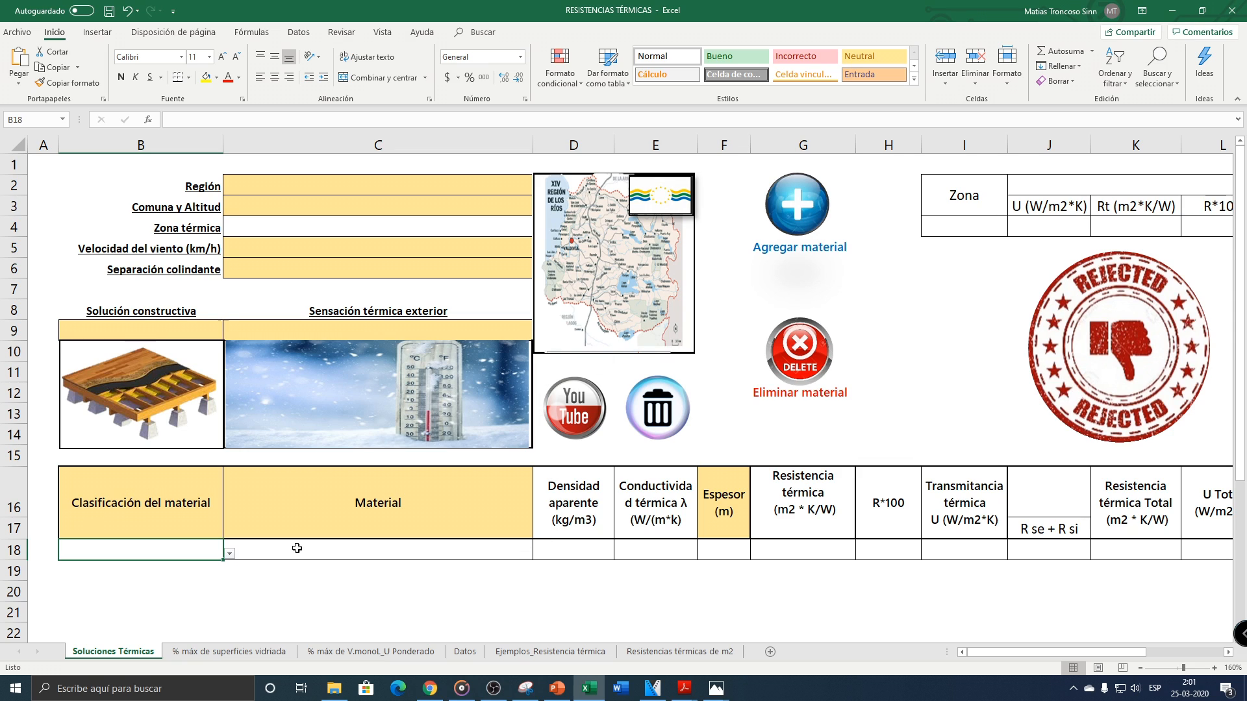
drag(317, 547, 446, 554)
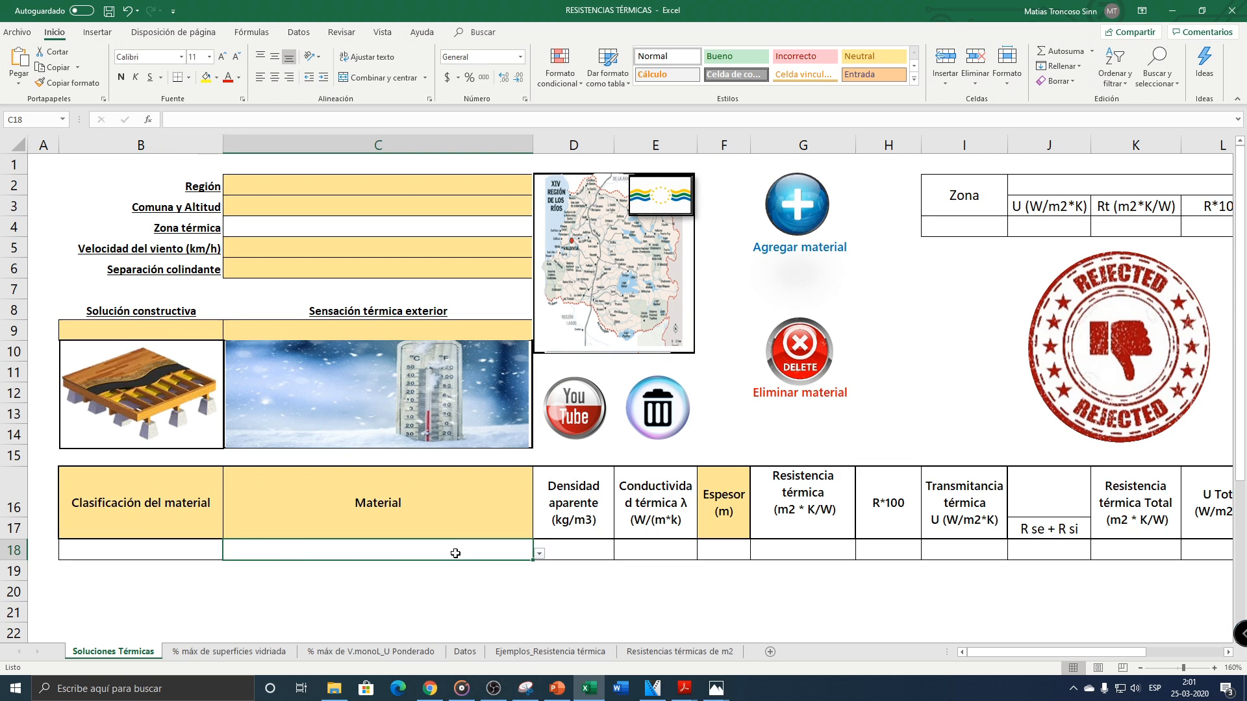